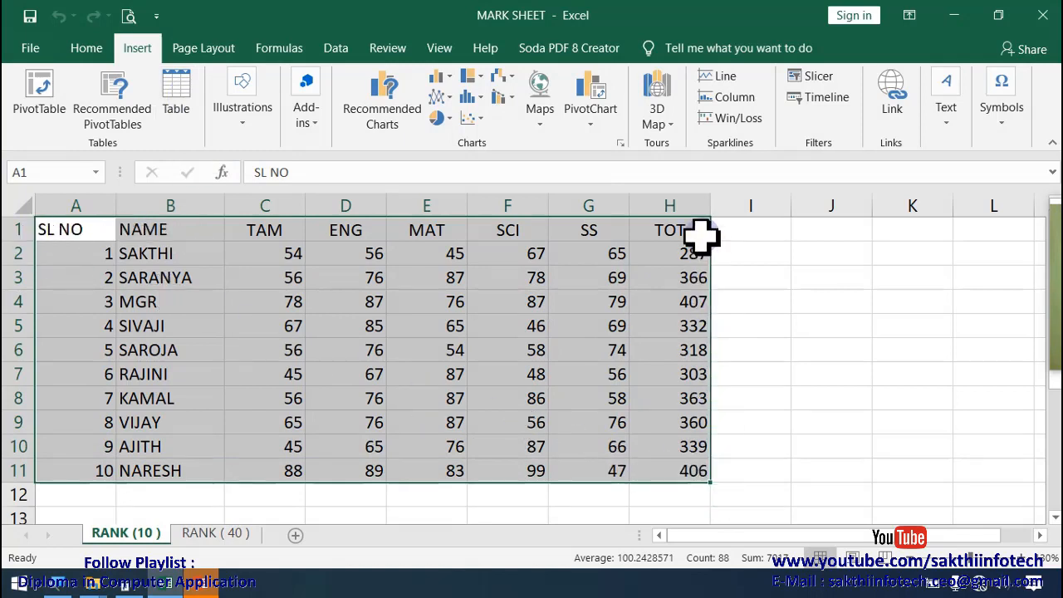
# Step: Convert the range A1:H11 into a table with its first row as headers
pyautogui.click(181, 88)
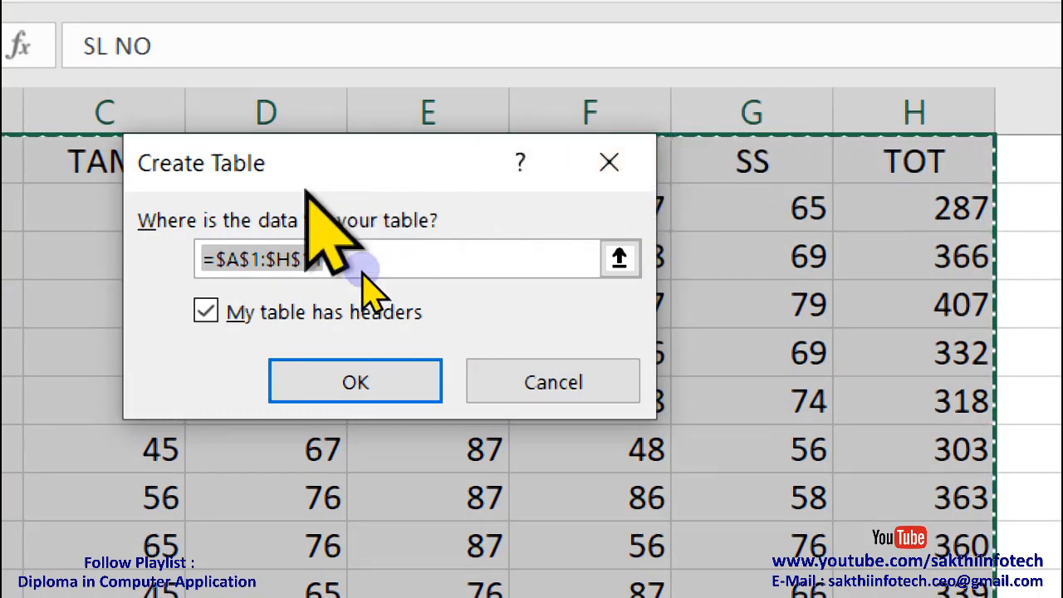
pyautogui.click(316, 310)
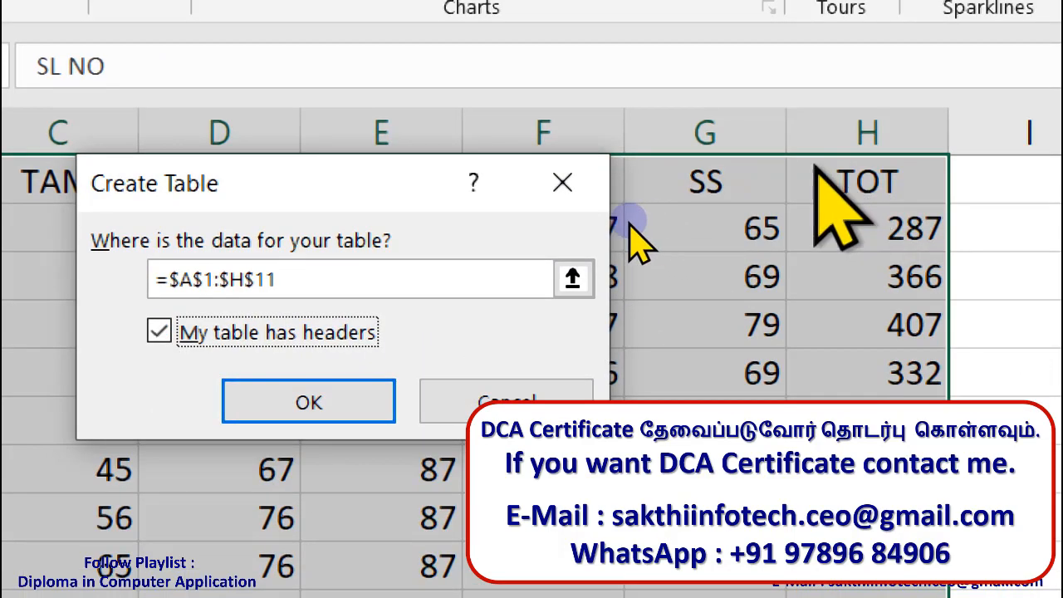
pyautogui.press('Return')
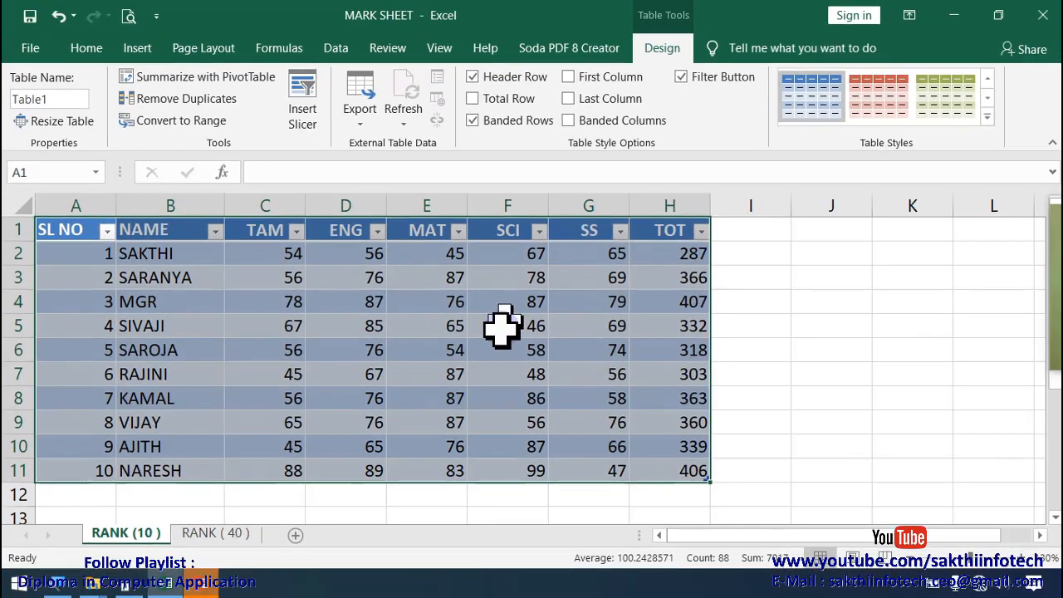
pyautogui.click(644, 329)
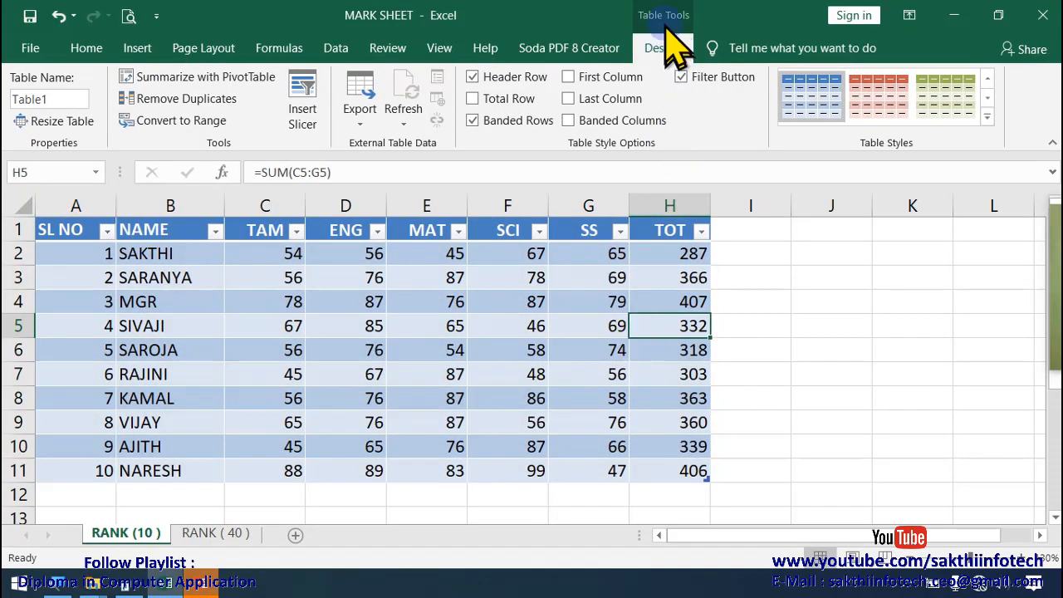
pyautogui.click(586, 326)
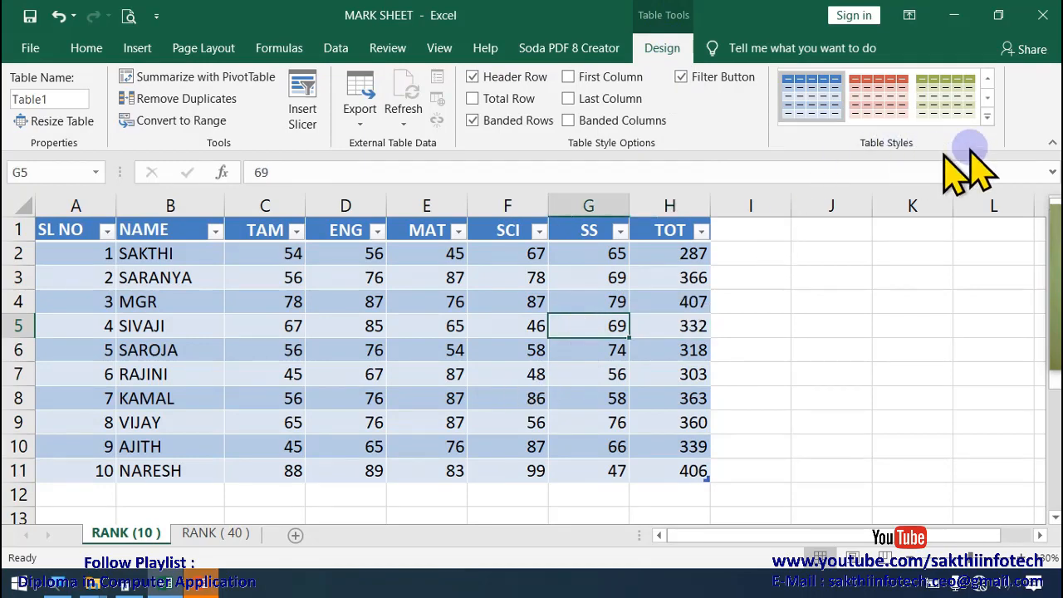
pyautogui.click(986, 117)
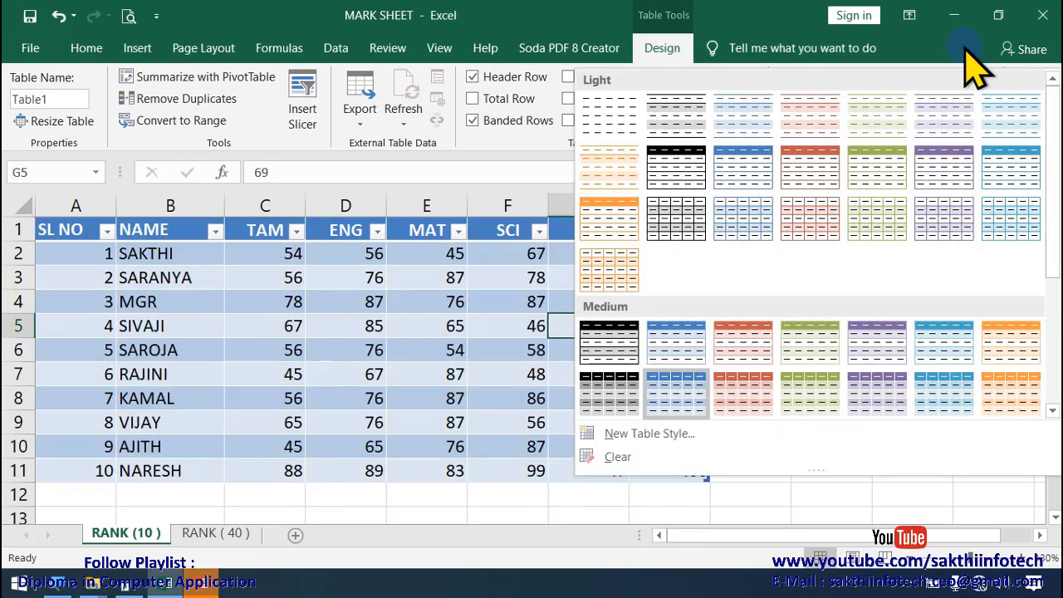
pyautogui.click(972, 57)
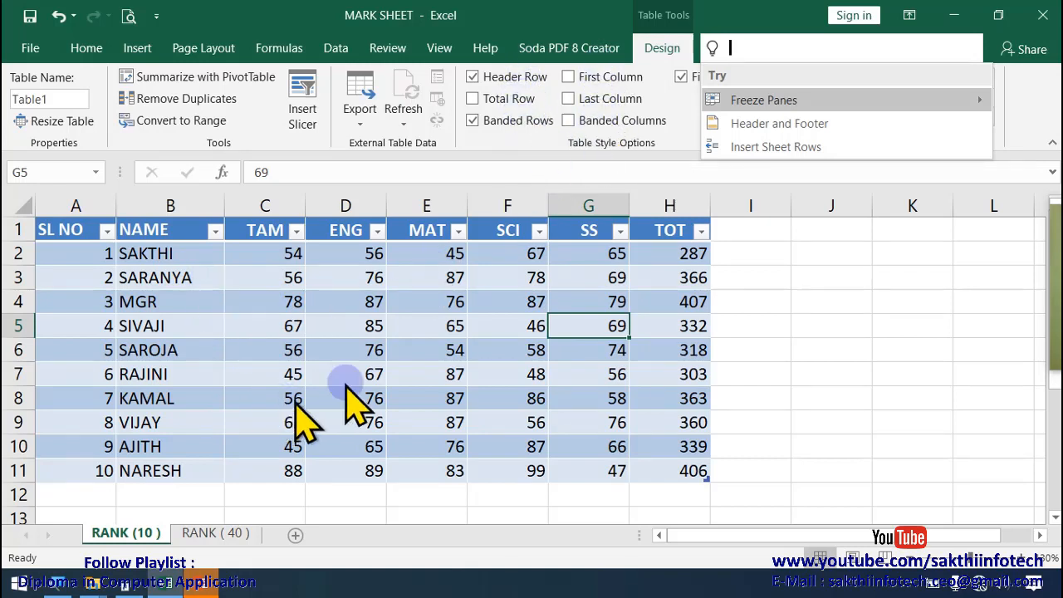
pyautogui.click(312, 349)
pyautogui.click(304, 346)
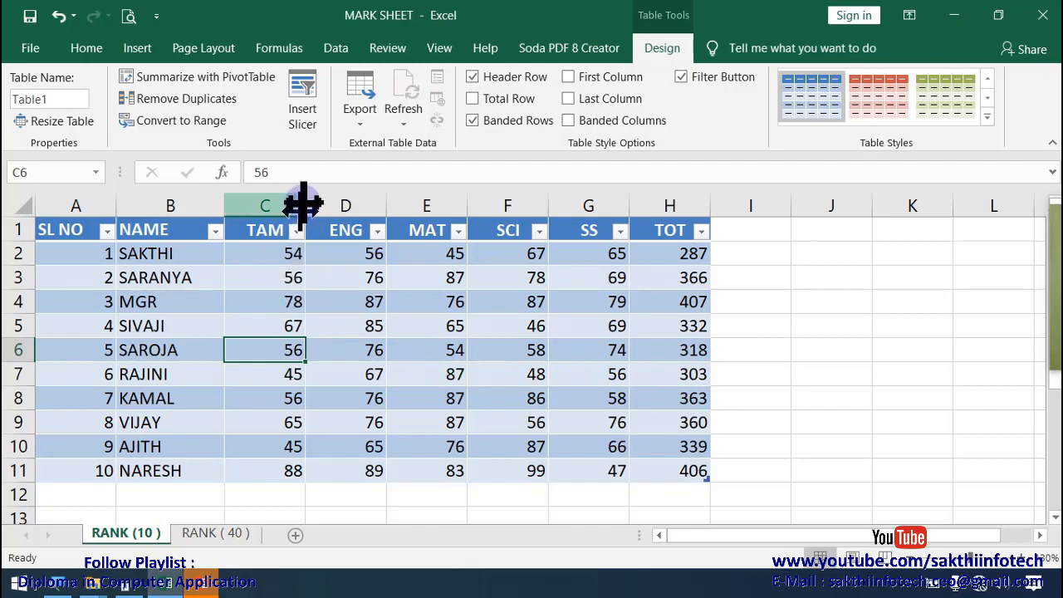
pyautogui.click(138, 50)
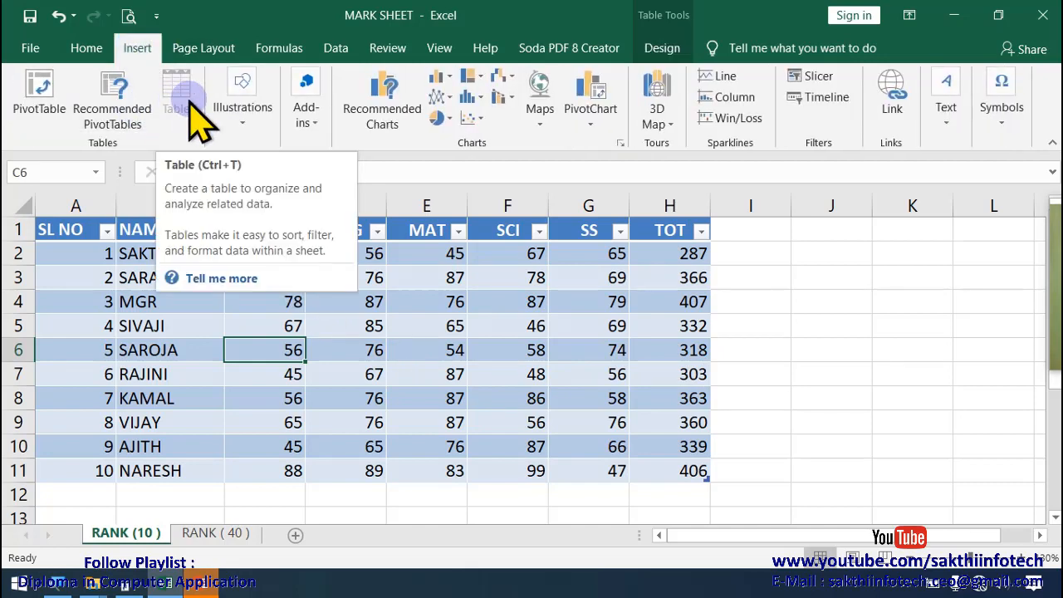
pyautogui.click(229, 306)
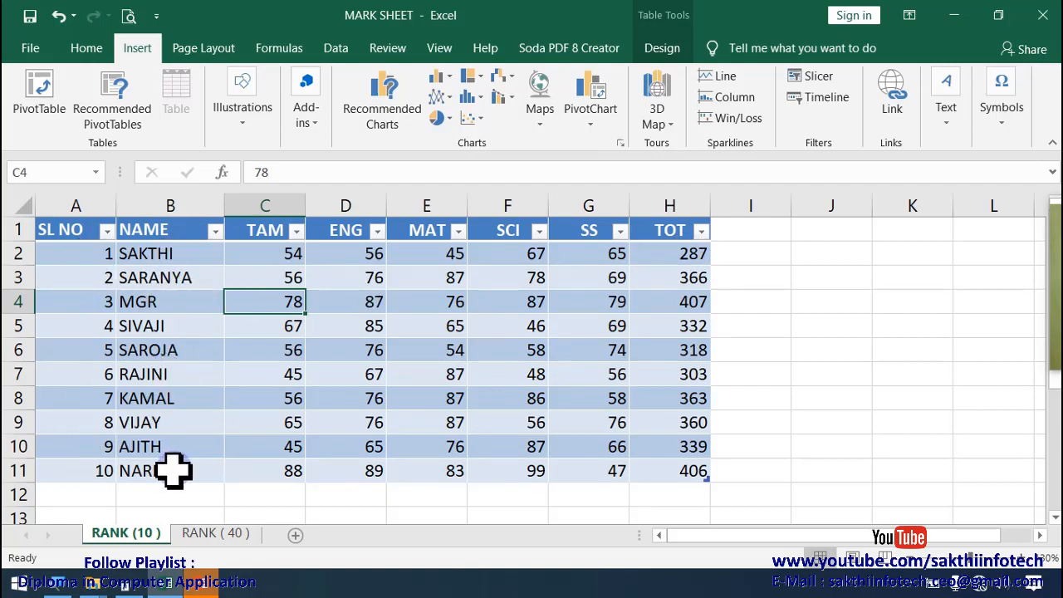
# Step: Sort the table by TOT from largest to smallest, and after that by MAT from largest to smallest
pyautogui.click(701, 230)
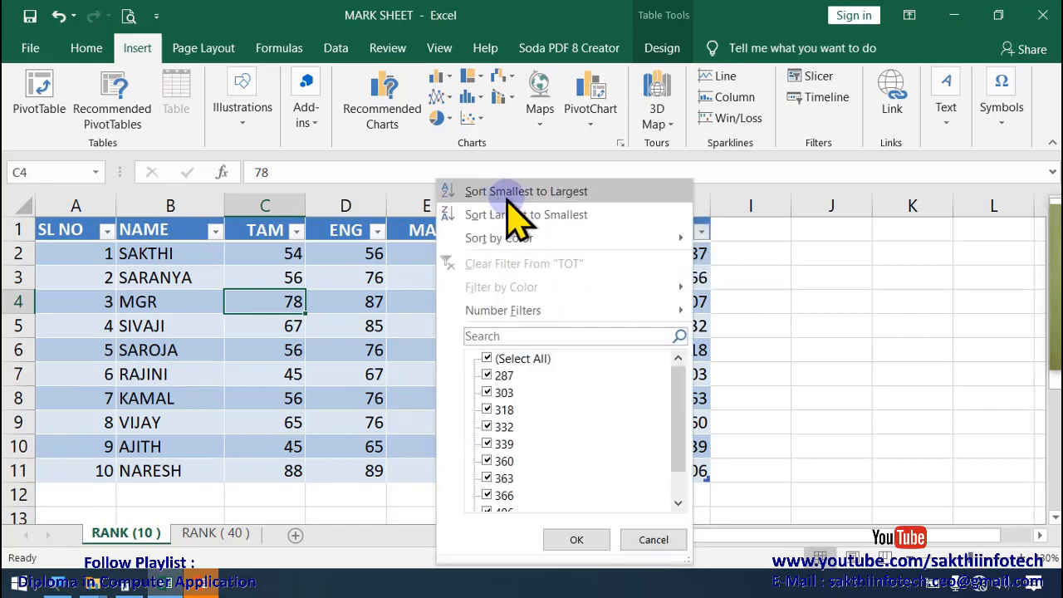
pyautogui.click(552, 214)
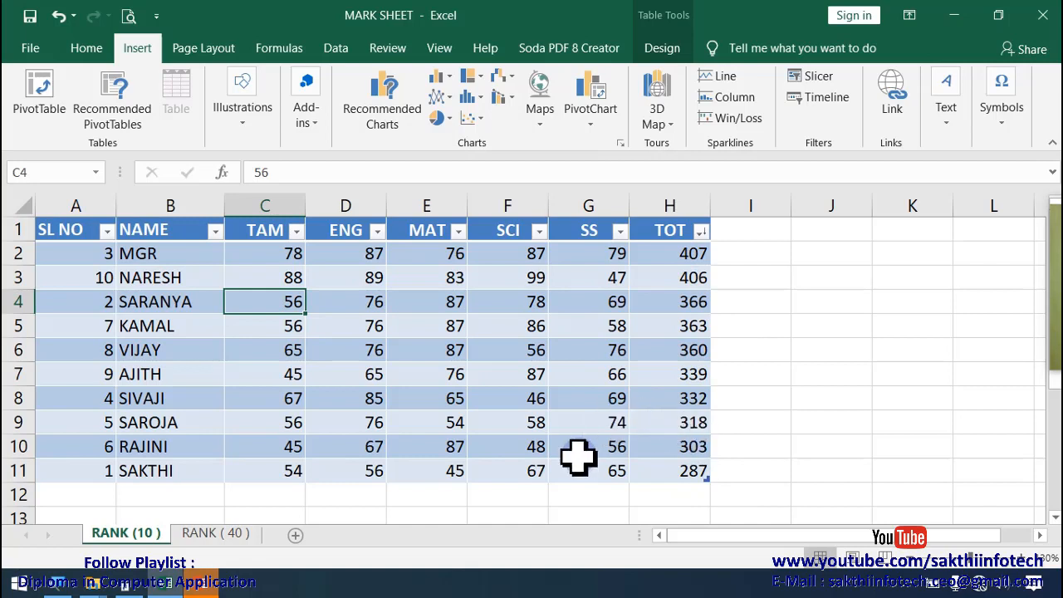
pyautogui.click(462, 232)
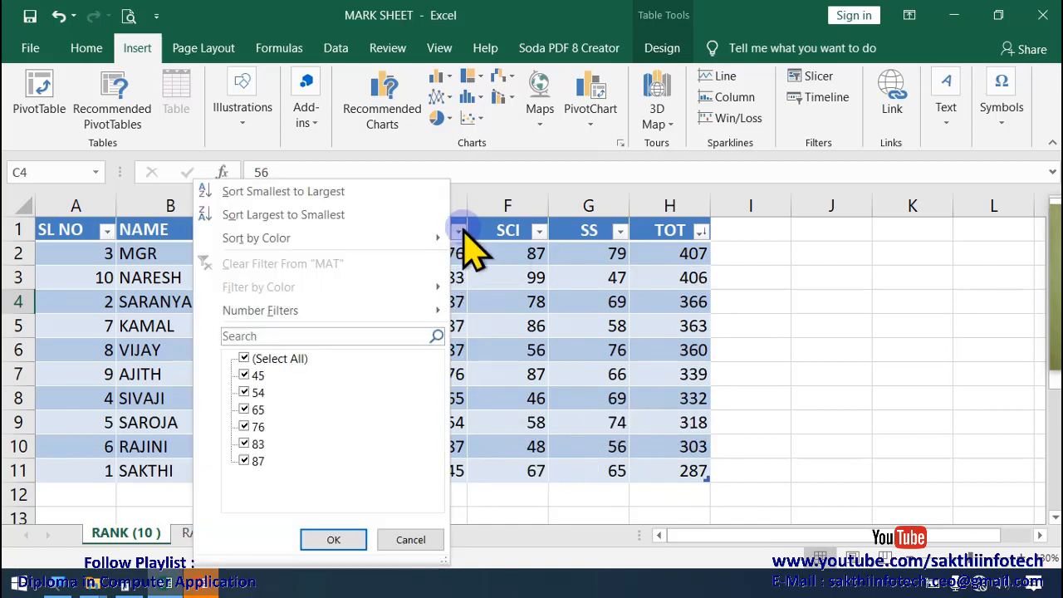
pyautogui.click(316, 214)
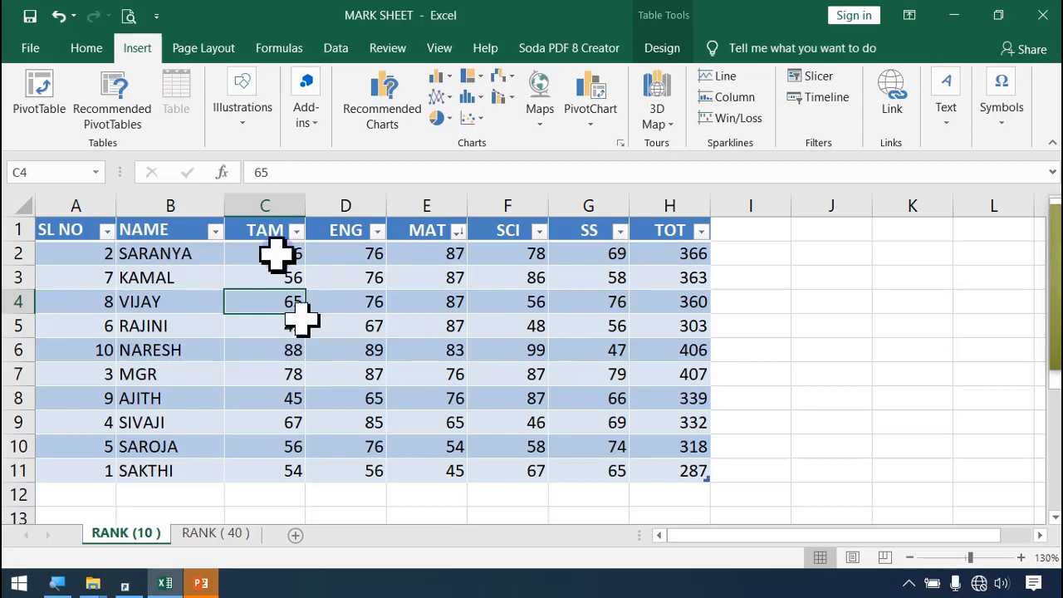
pyautogui.click(887, 327)
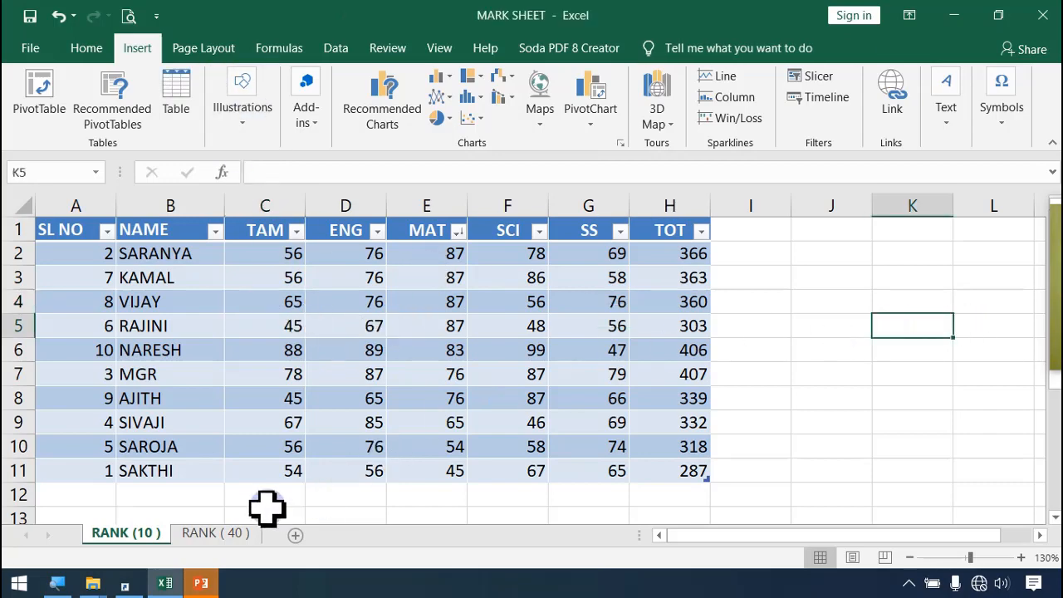
pyautogui.click(217, 532)
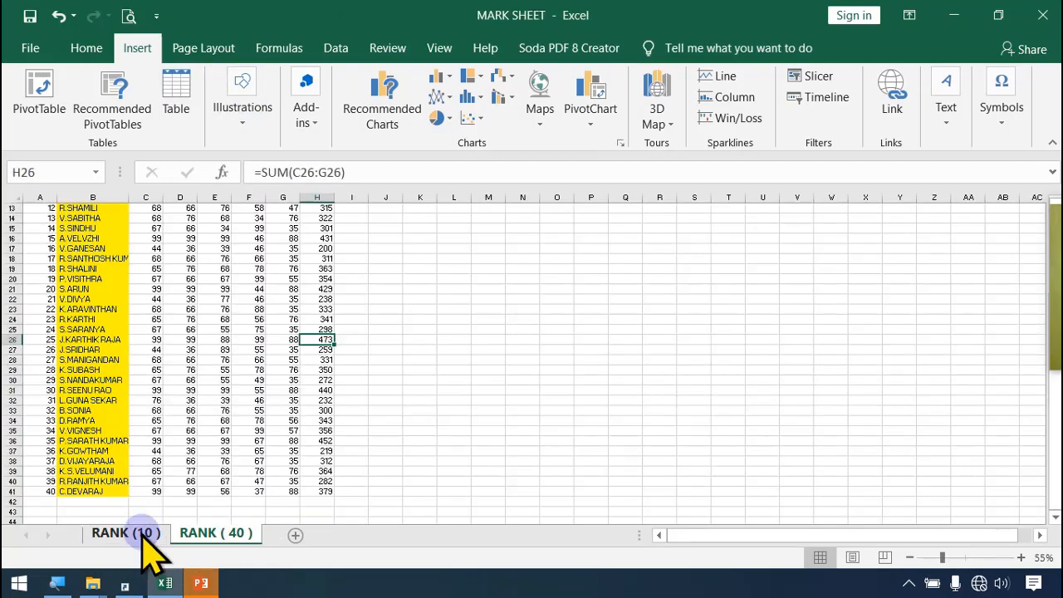
pyautogui.click(146, 533)
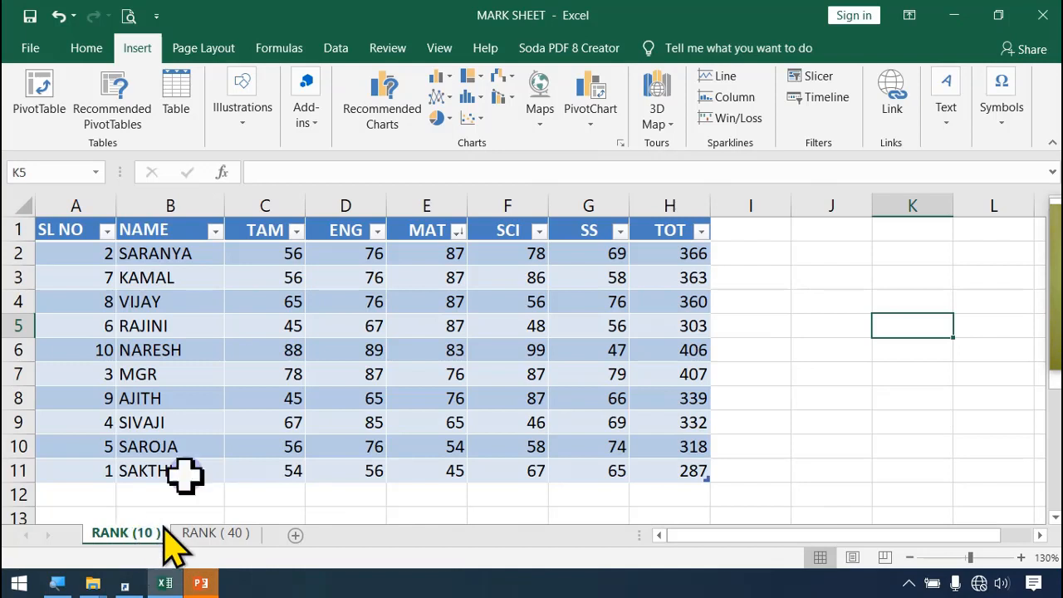
# Step: Insert the Chrysanthemum picture from New folder inside Pictures into the RANK (10 ) sheet
pyautogui.click(243, 124)
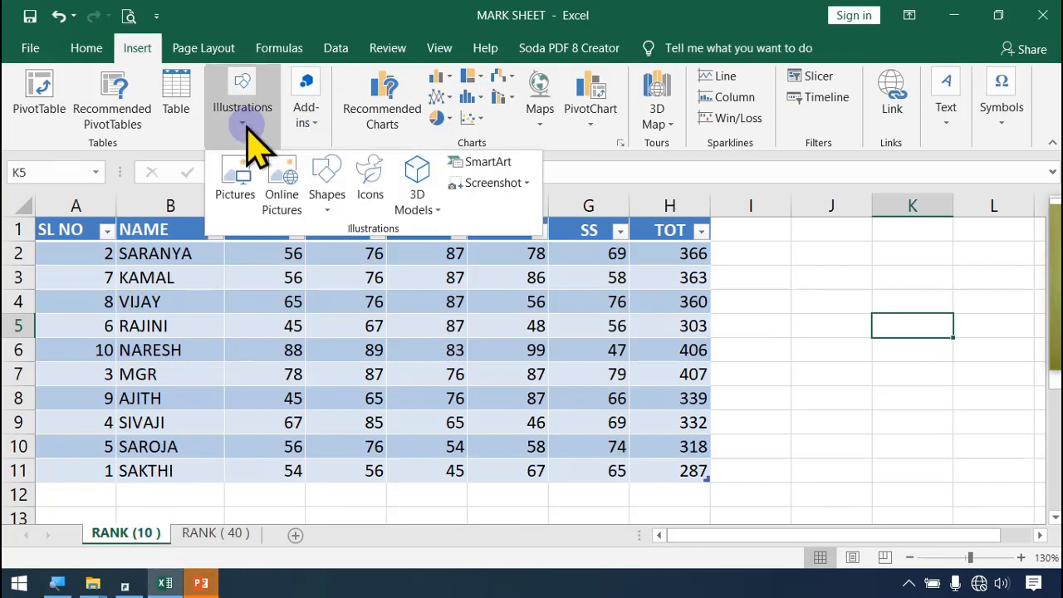
pyautogui.click(236, 187)
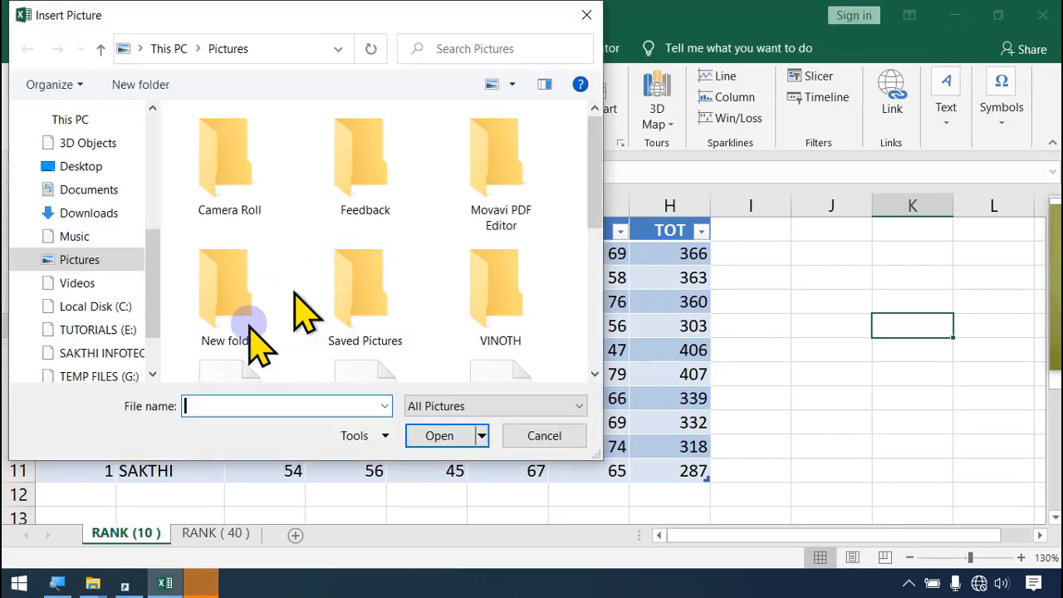
pyautogui.doubleClick(241, 307)
pyautogui.click(246, 199)
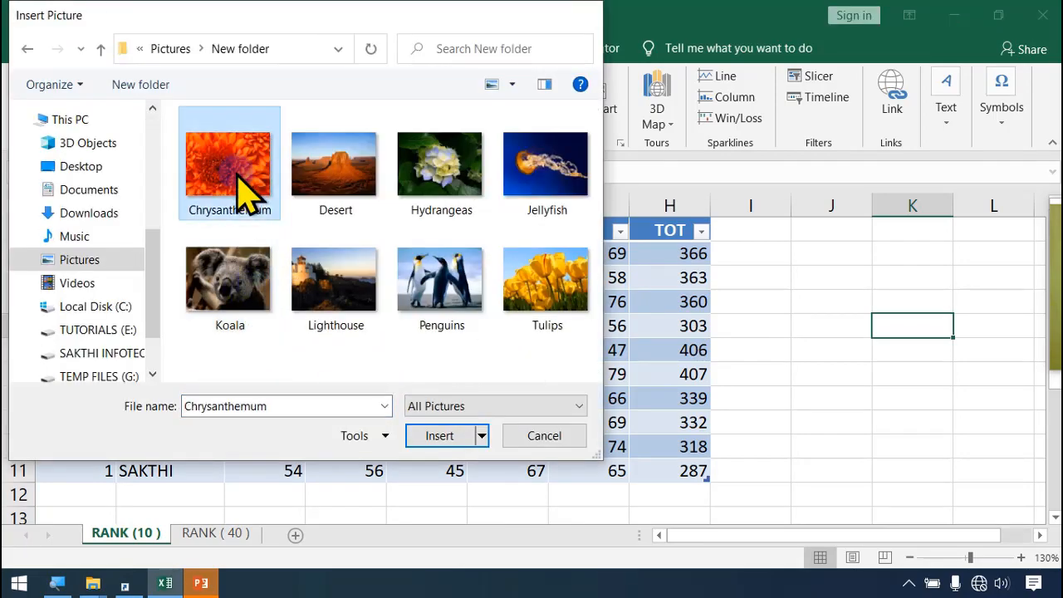
pyautogui.doubleClick(246, 199)
# Step: Shrink the flower picture to about 0.97" high by 1.24" wide and place it beside the table's upper rows
pyautogui.moveTo(931, 418); pyautogui.dragTo(558, 338)
pyautogui.moveTo(494, 237); pyautogui.dragTo(315, 206)
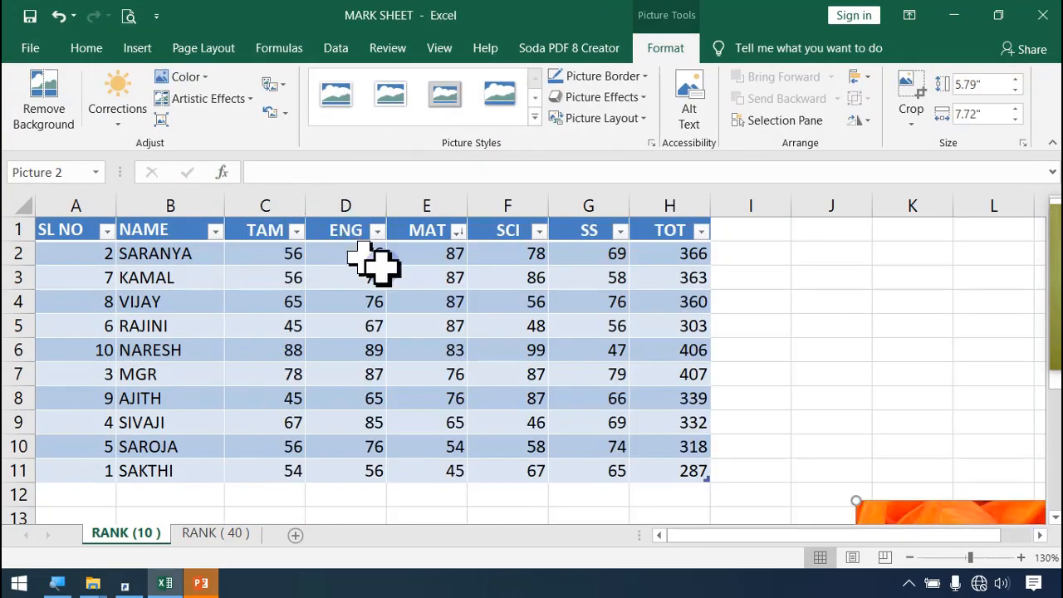
pyautogui.scroll(-1, 423, 297)
pyautogui.press('alt')
pyautogui.scroll(4, 391, 334)
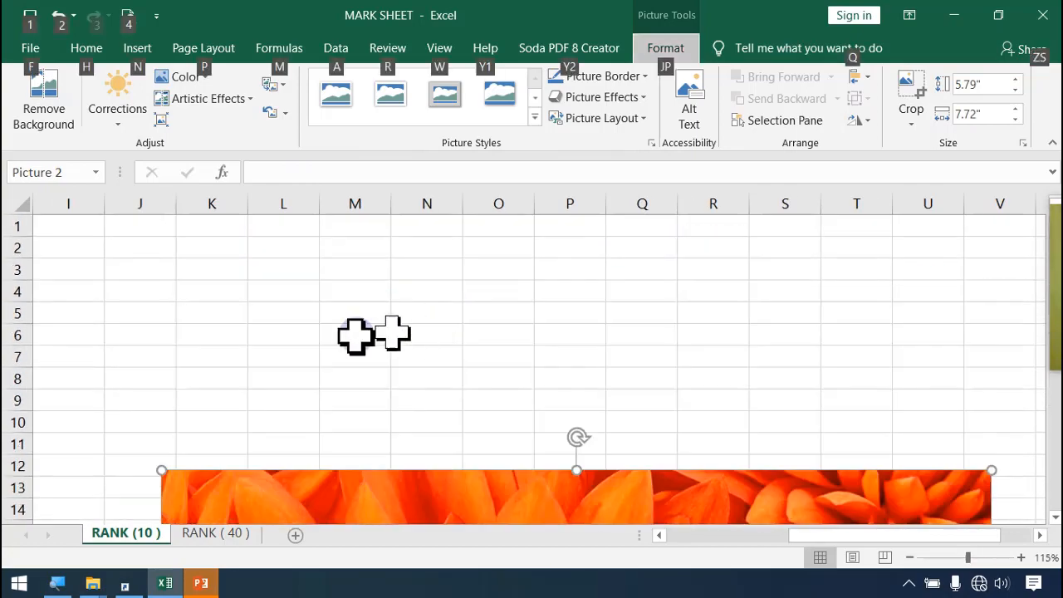
pyautogui.scroll(-5, 379, 339)
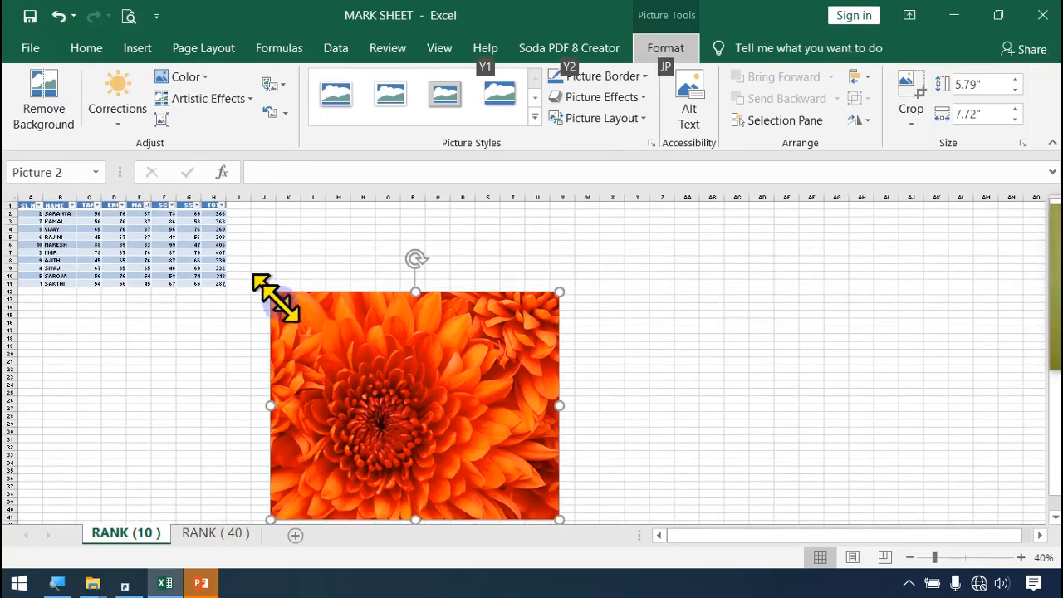
pyautogui.moveTo(270, 293); pyautogui.dragTo(340, 286)
pyautogui.moveTo(299, 245); pyautogui.dragTo(293, 234)
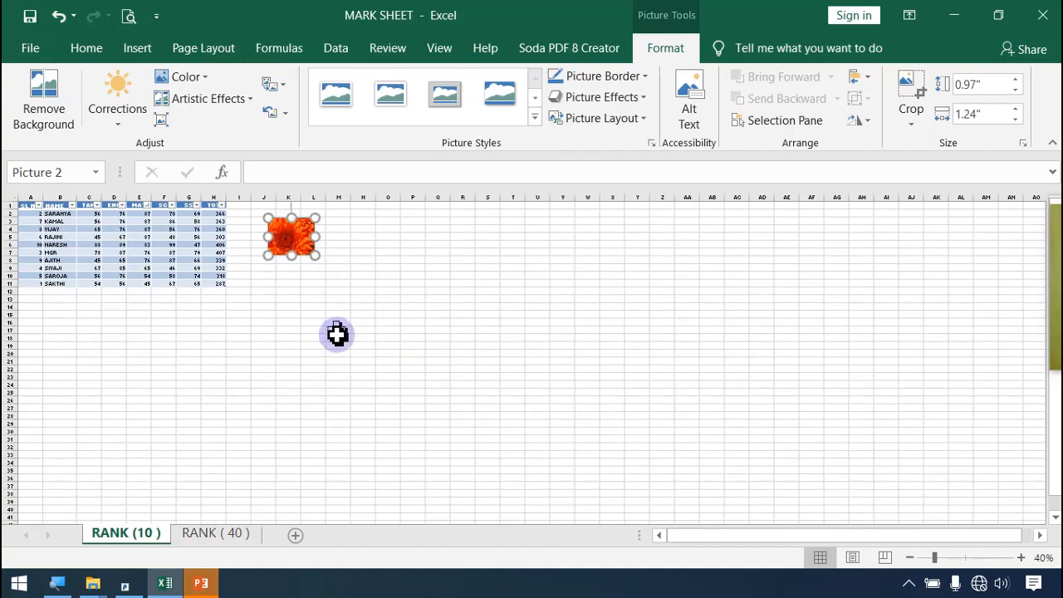
# Step: Move the flower picture closer to the table, over columns I to K around rows 2 to 7
pyautogui.scroll(5, 337, 334)
pyautogui.click(647, 373)
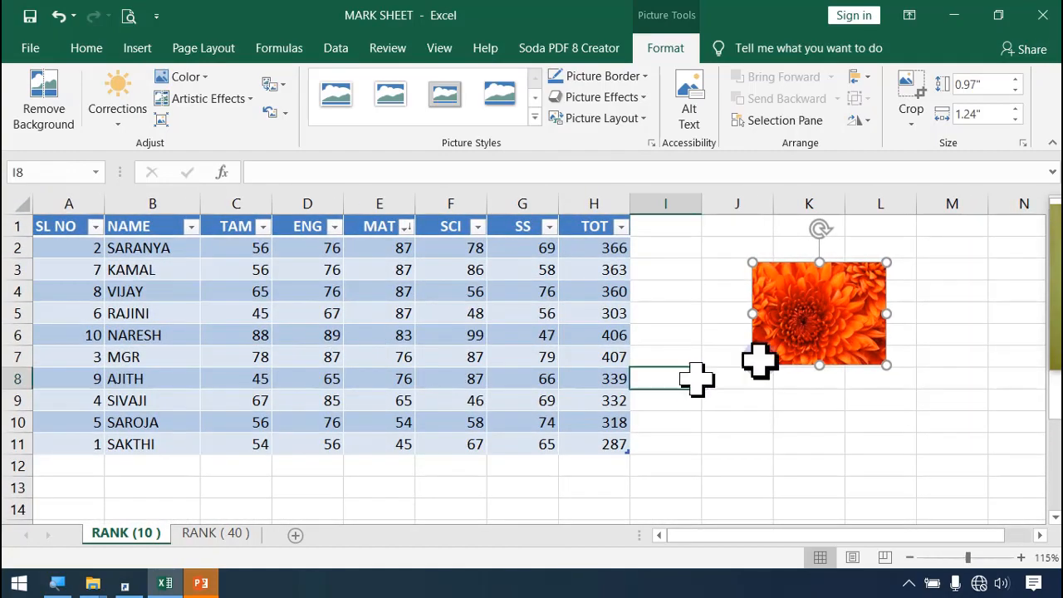
pyautogui.moveTo(802, 311); pyautogui.dragTo(736, 320)
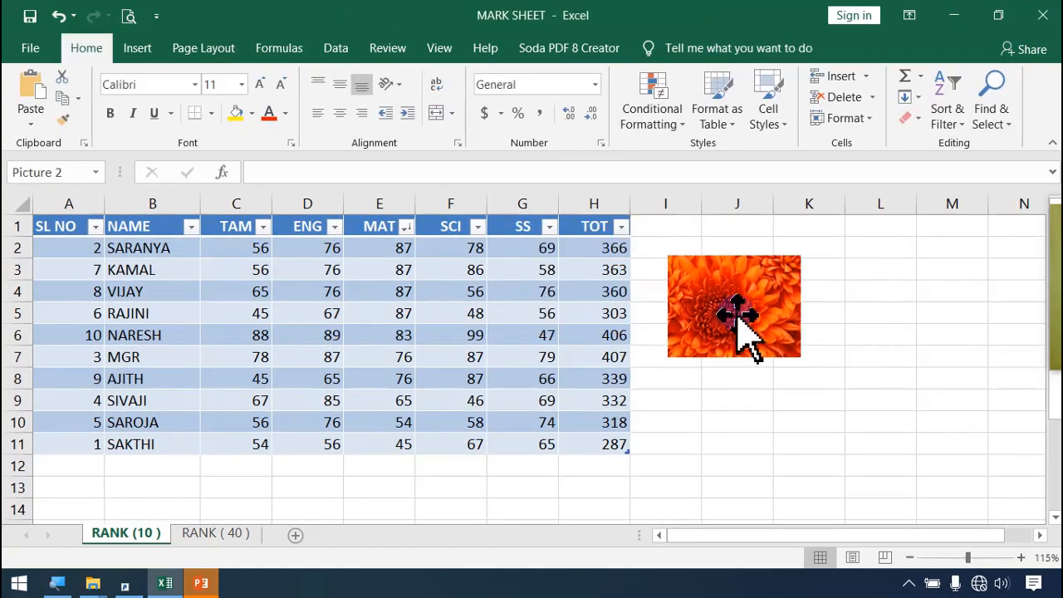
# Step: Insert a Basic Block List SmartArt graphic into the sheet
pyautogui.click(133, 55)
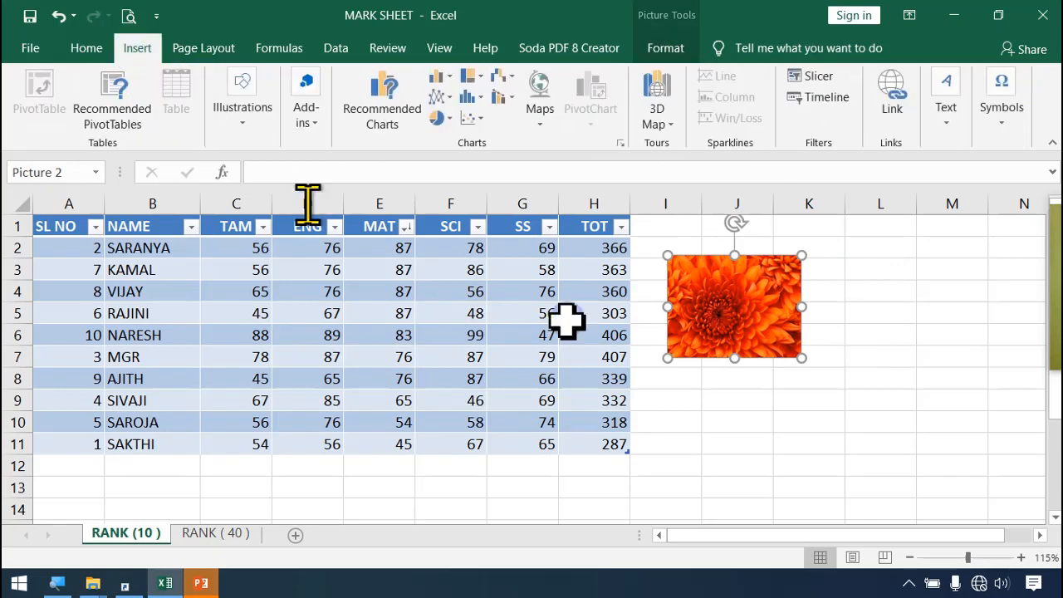
pyautogui.click(256, 131)
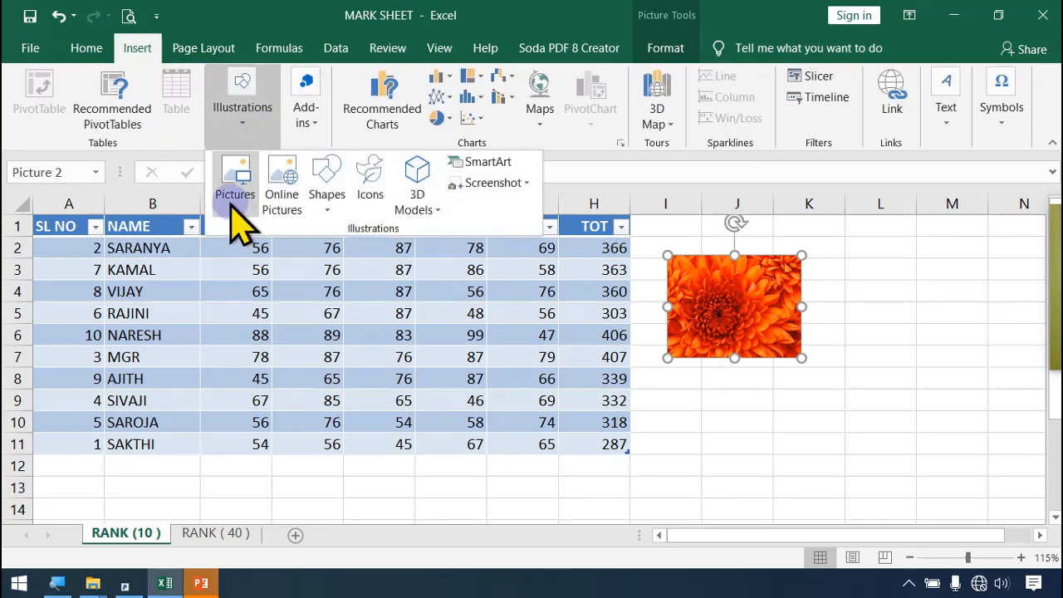
pyautogui.click(326, 208)
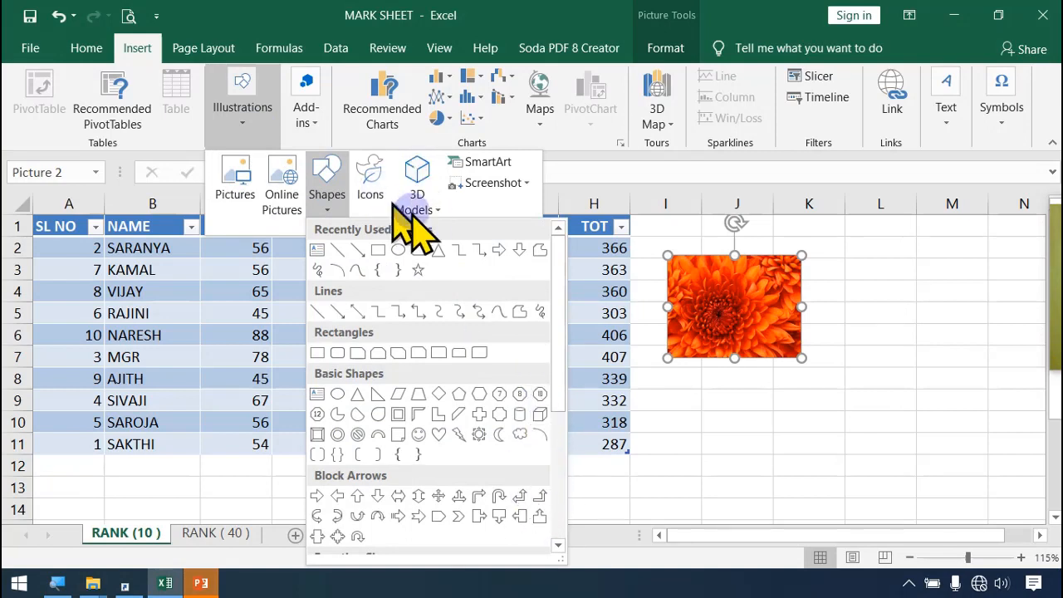
pyautogui.click(420, 208)
pyautogui.click(419, 203)
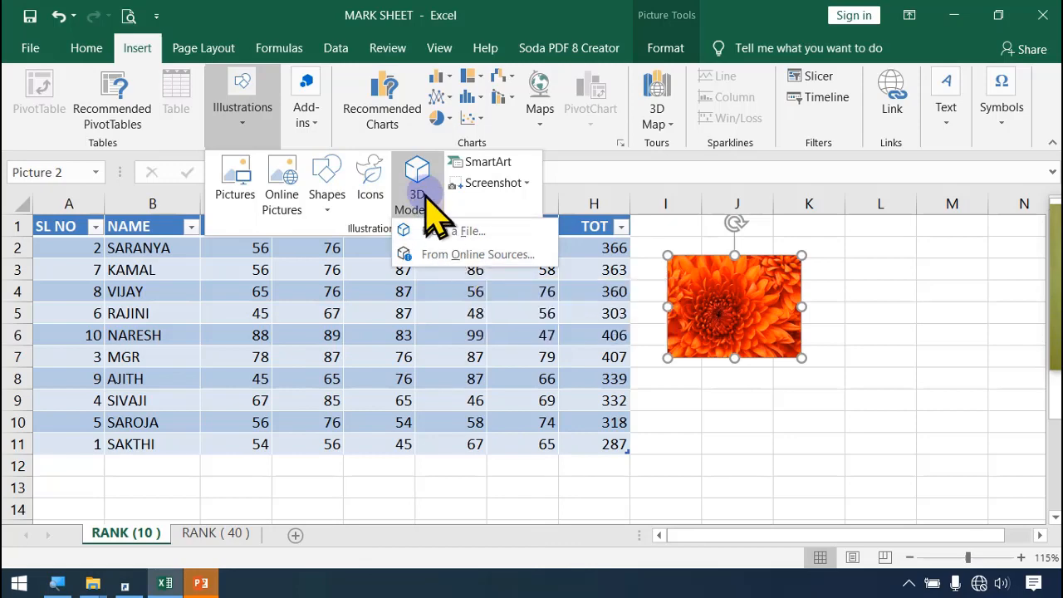
pyautogui.click(503, 164)
pyautogui.click(503, 164)
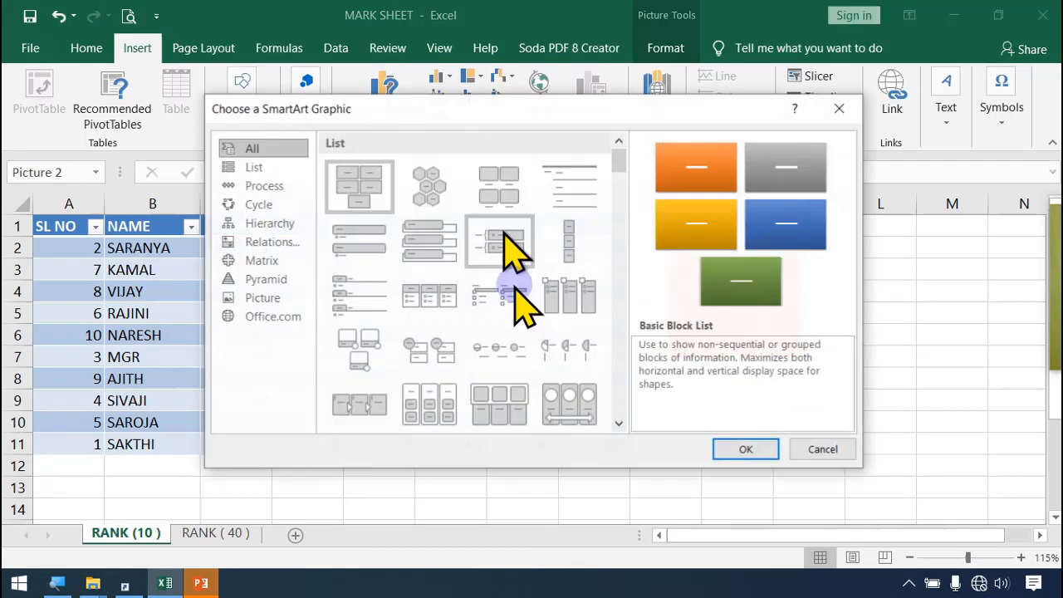
pyautogui.click(273, 204)
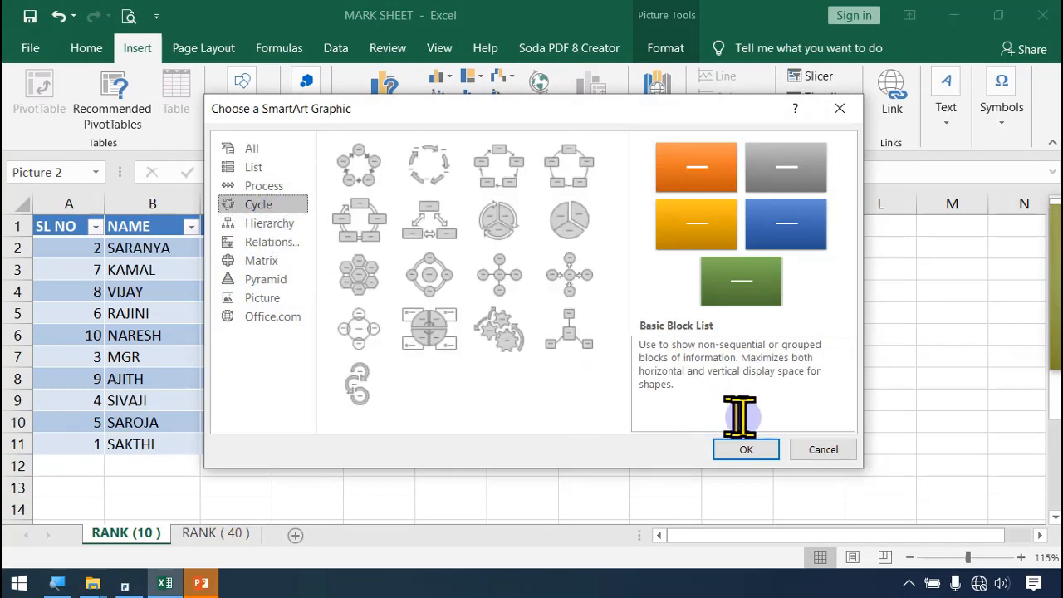
pyautogui.click(747, 450)
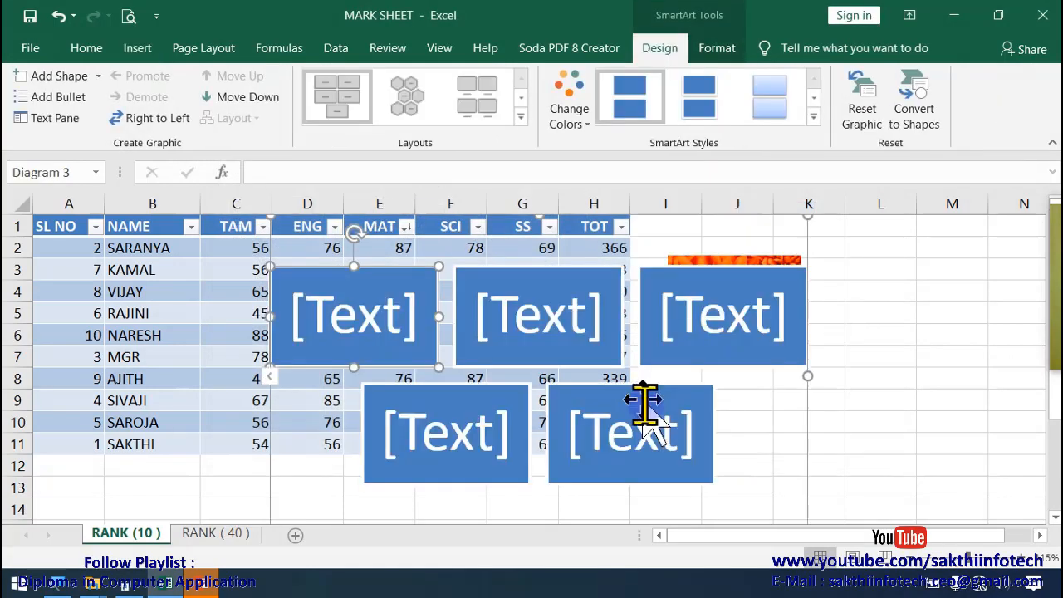
# Step: Examine the editable text placeholders in the five blocks of the SmartArt graphic
pyautogui.click(523, 332)
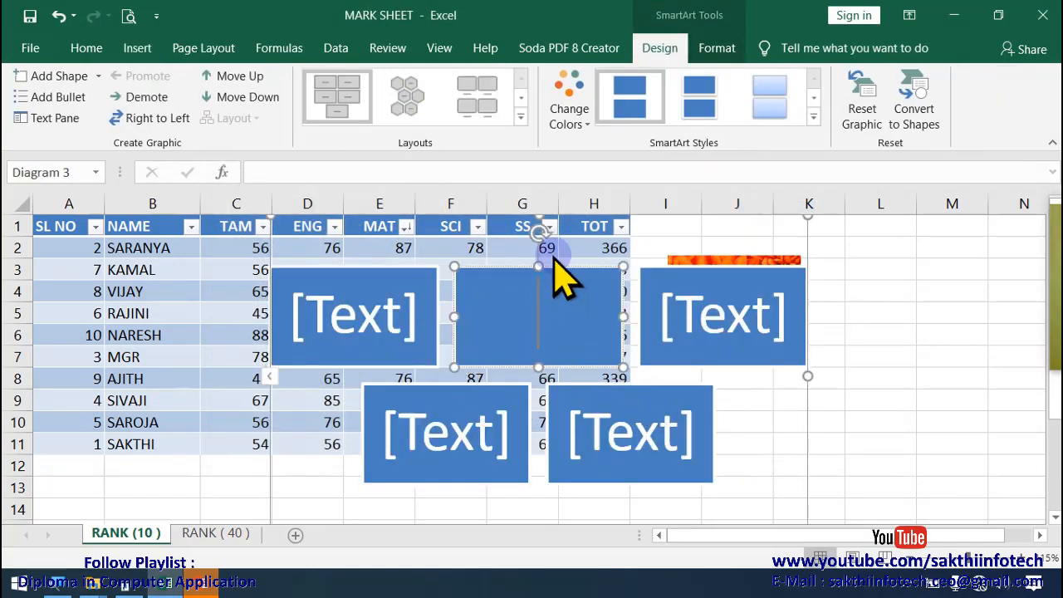
pyautogui.click(721, 320)
pyautogui.click(636, 445)
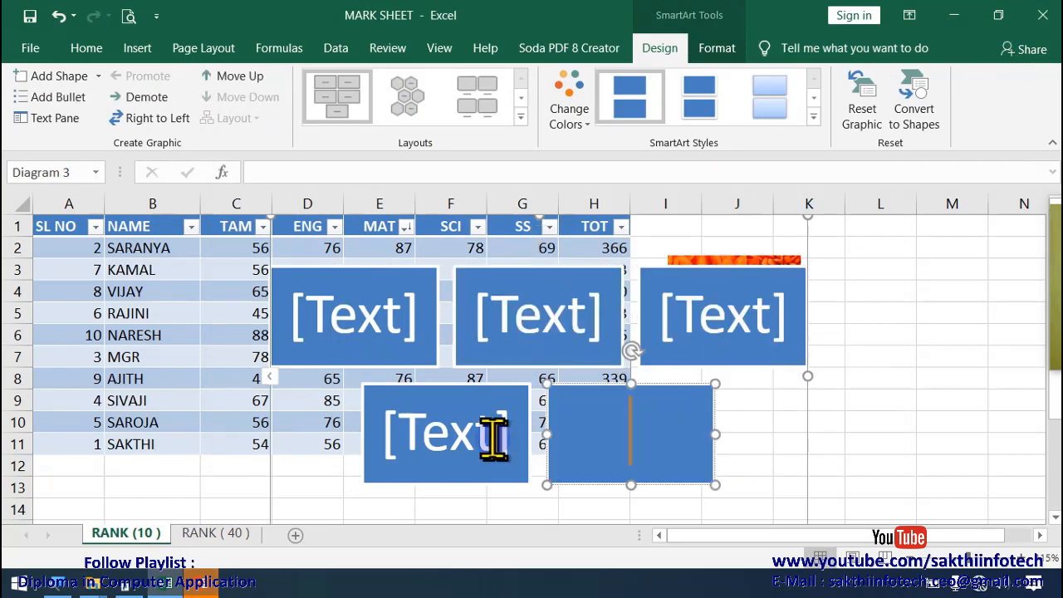
pyautogui.click(490, 434)
pyautogui.click(366, 332)
pyautogui.click(581, 324)
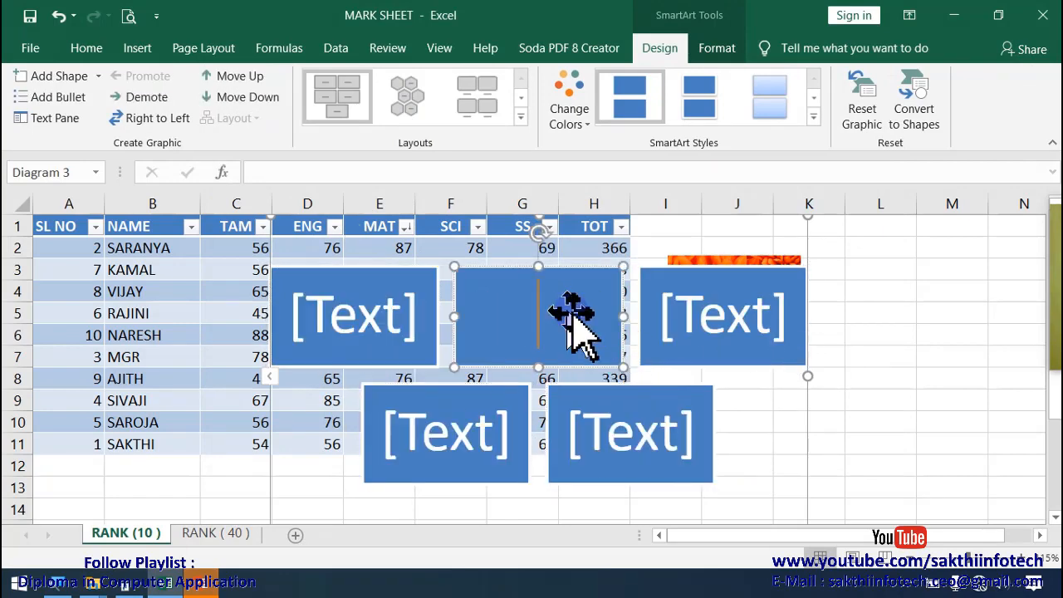
pyautogui.click(751, 314)
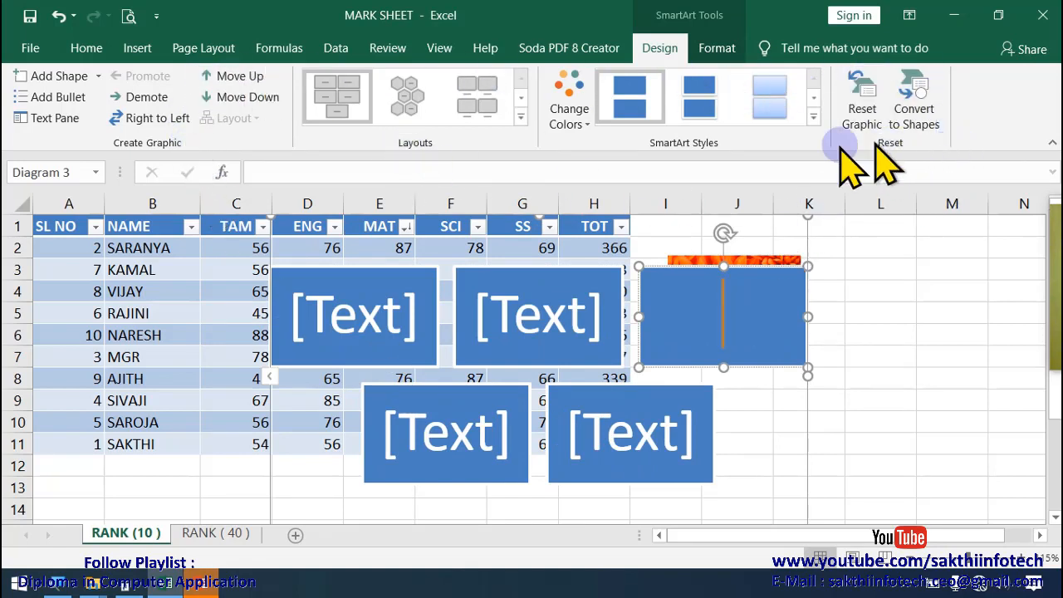
pyautogui.click(893, 359)
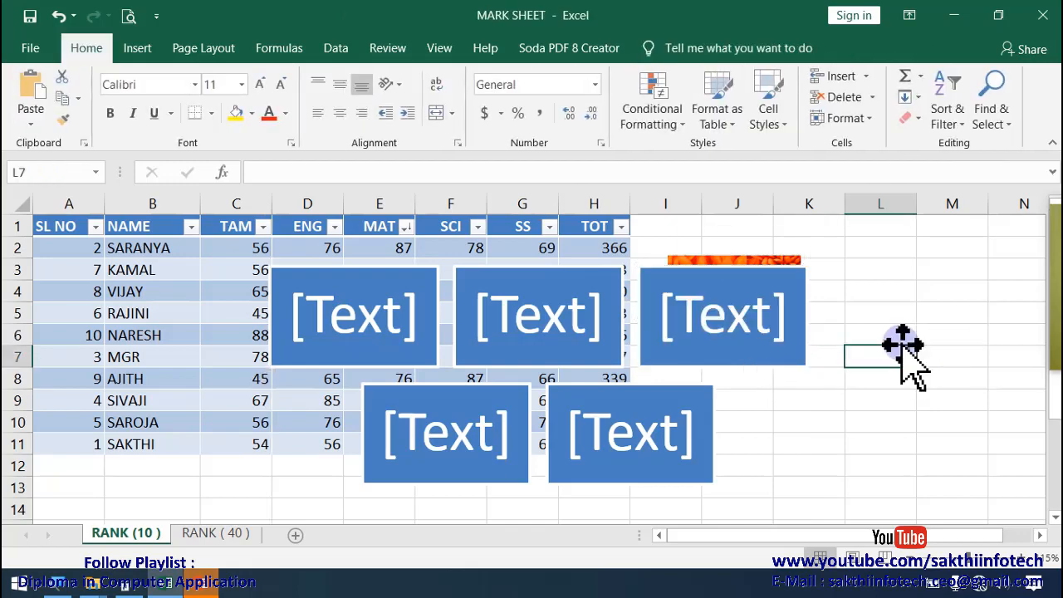
# Step: Add a new blank worksheet between the RANK (10 ) and RANK ( 40 ) sheets
pyautogui.scroll(-4, 339, 463)
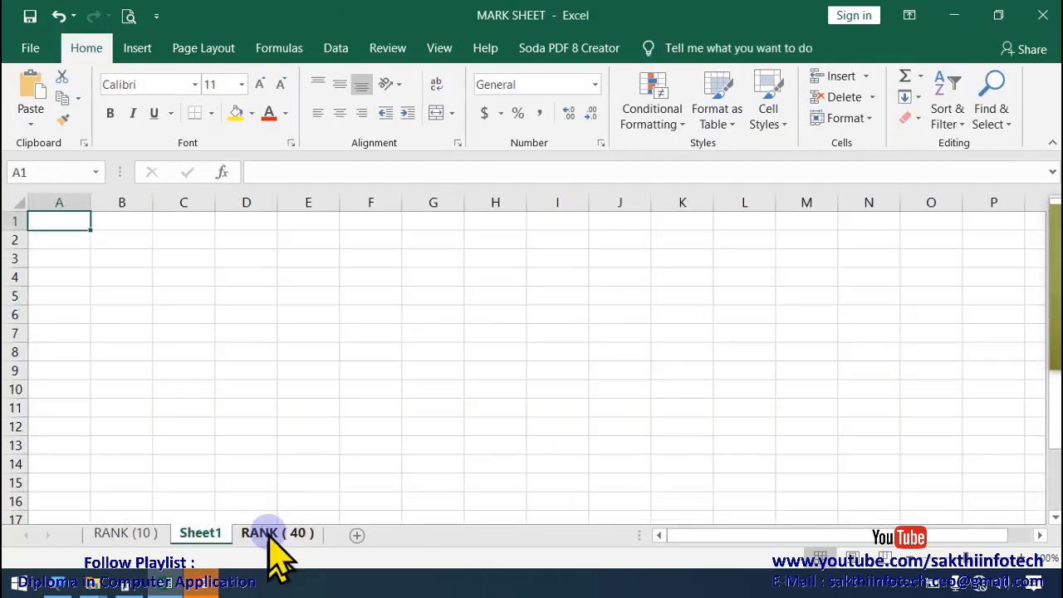
pyautogui.click(274, 533)
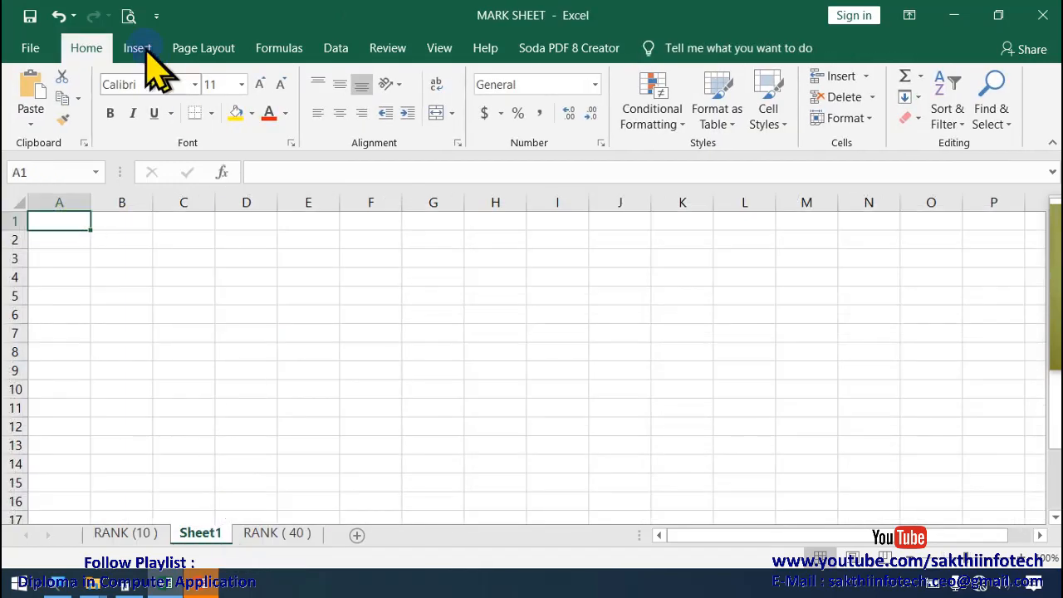
pyautogui.click(146, 50)
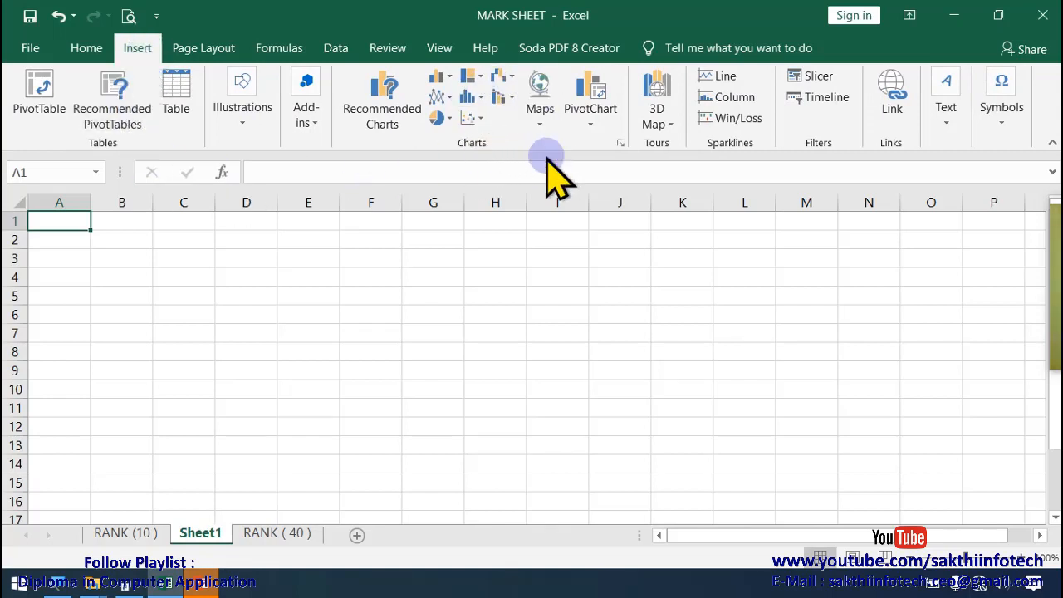
# Step: Move the first SmartArt block on the RANK (10 ) sheet away from columns D and E to around columns H to J
pyautogui.click(125, 534)
pyautogui.scroll(4, 264, 479)
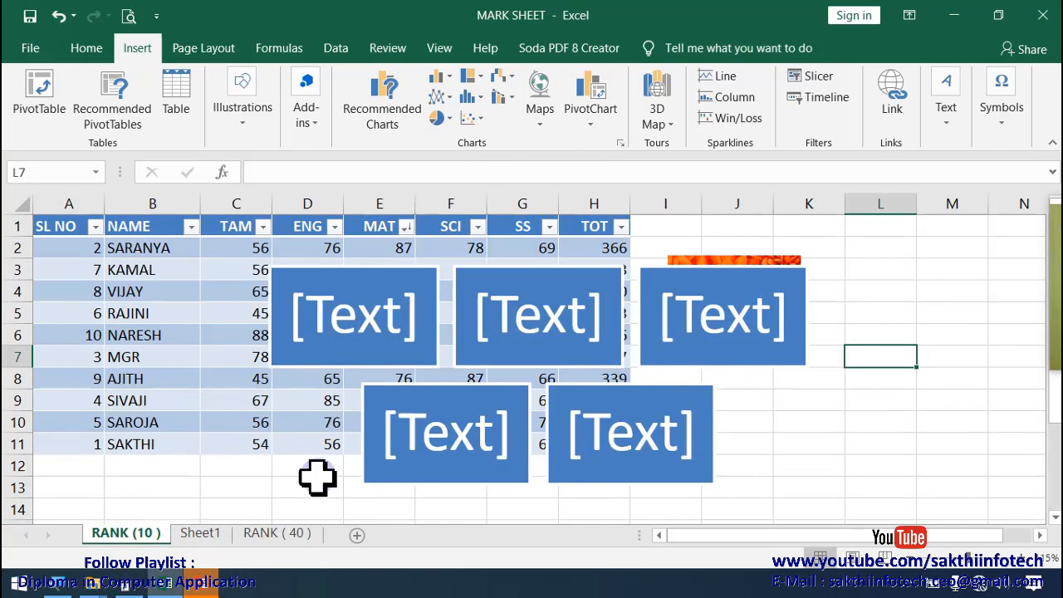
pyautogui.click(400, 332)
pyautogui.moveTo(425, 268); pyautogui.dragTo(707, 296)
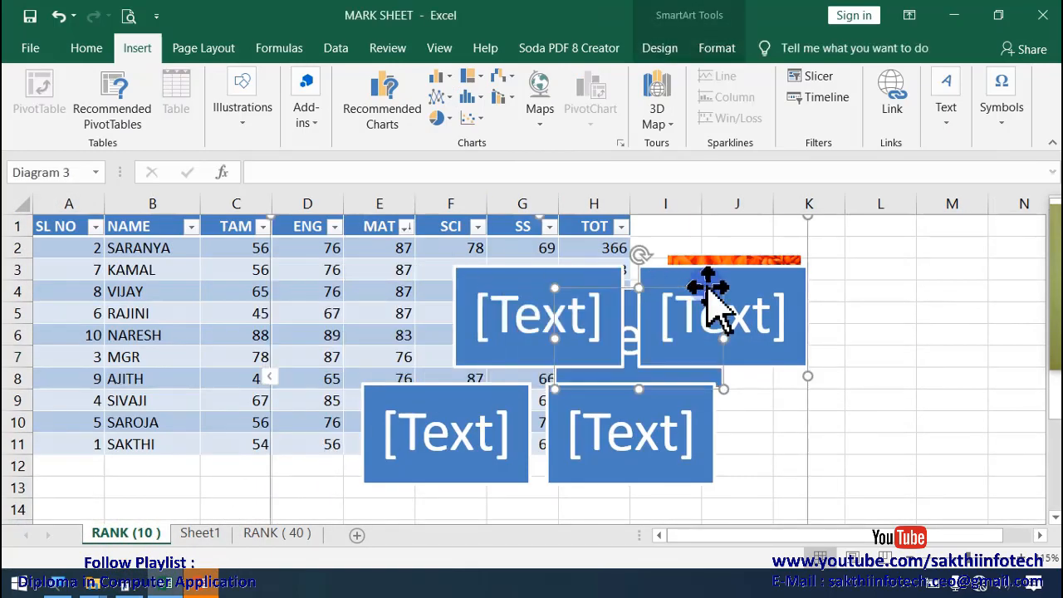
# Step: Copy the mark table A1:H11 from the RANK (10 ) sheet and paste it into Sheet1 at cell A1
pyautogui.click(209, 427)
pyautogui.moveTo(63, 232); pyautogui.dragTo(591, 445)
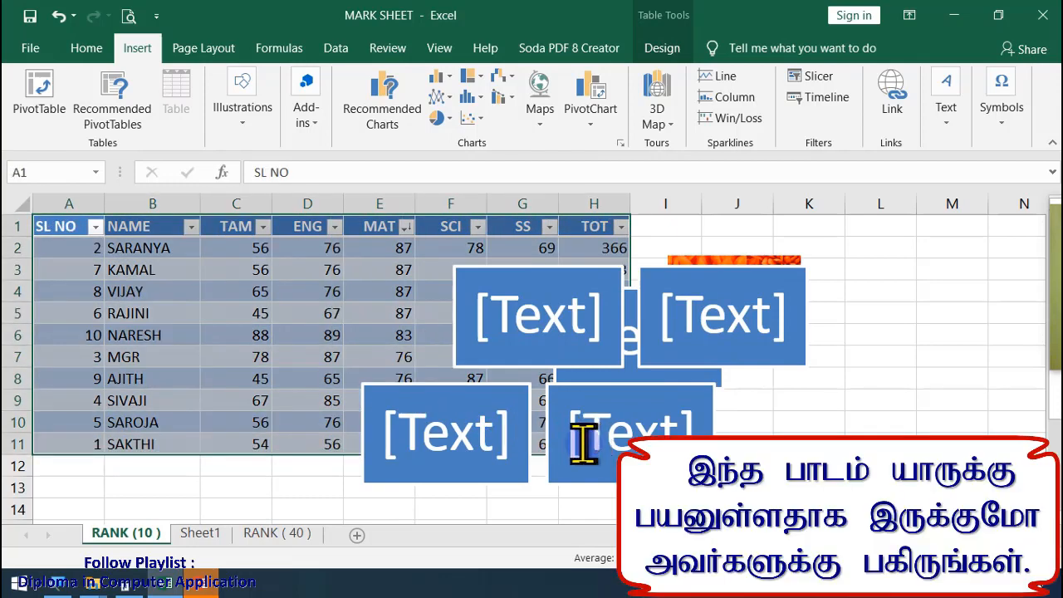
pyautogui.hotkey('ctrl', 'c')
pyautogui.click(200, 533)
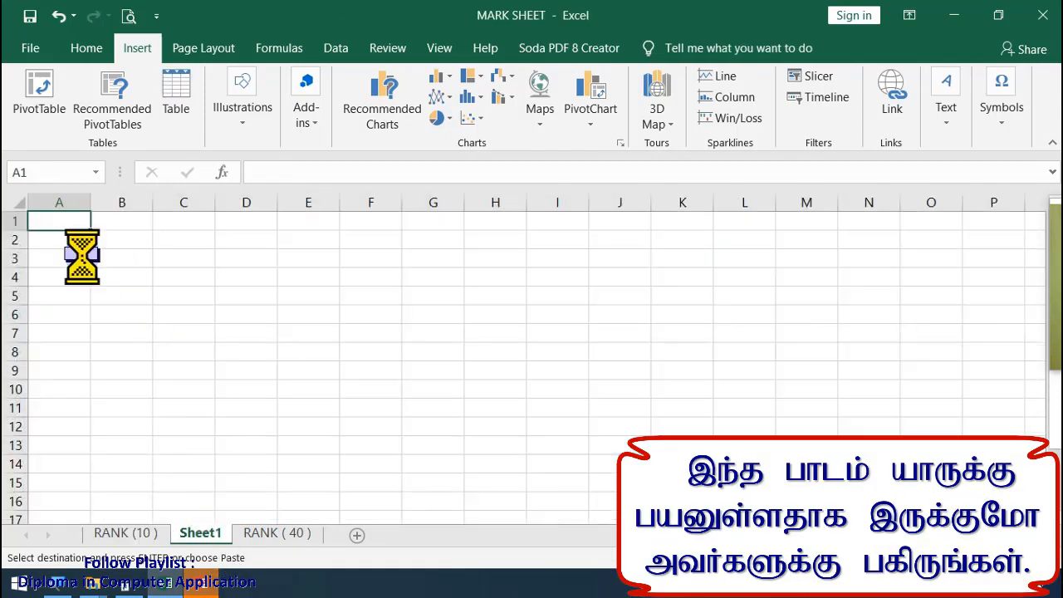
pyautogui.hotkey('ctrl', 'v')
pyautogui.click(204, 479)
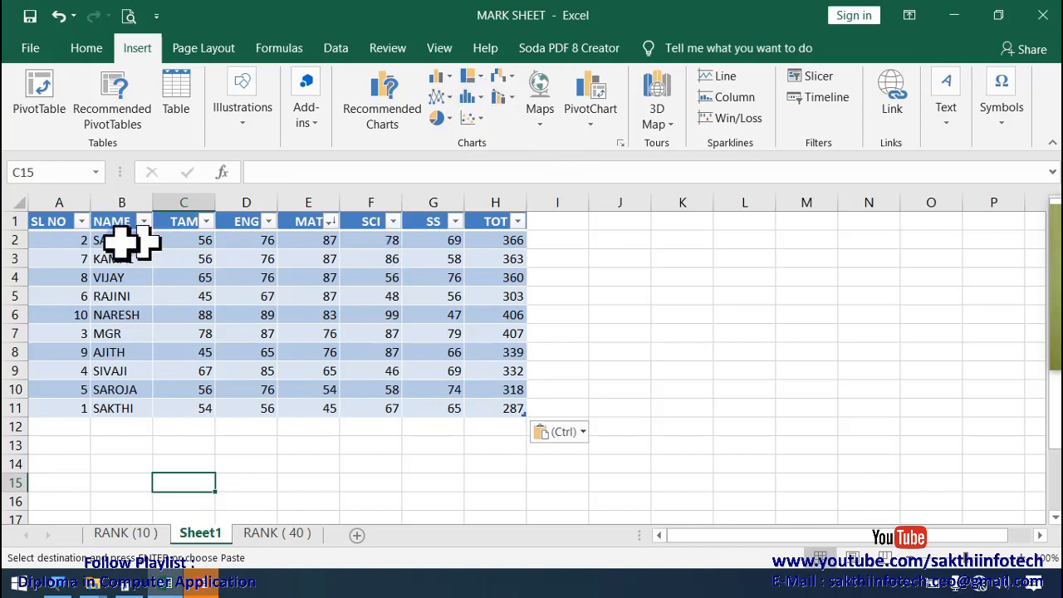
pyautogui.moveTo(64, 241); pyautogui.dragTo(498, 408)
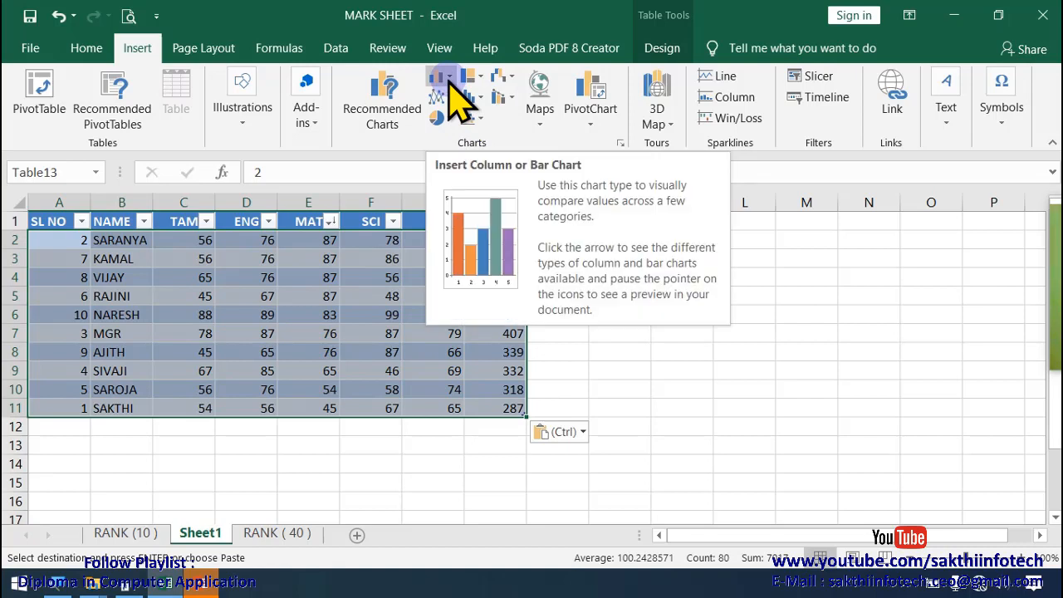
pyautogui.click(449, 83)
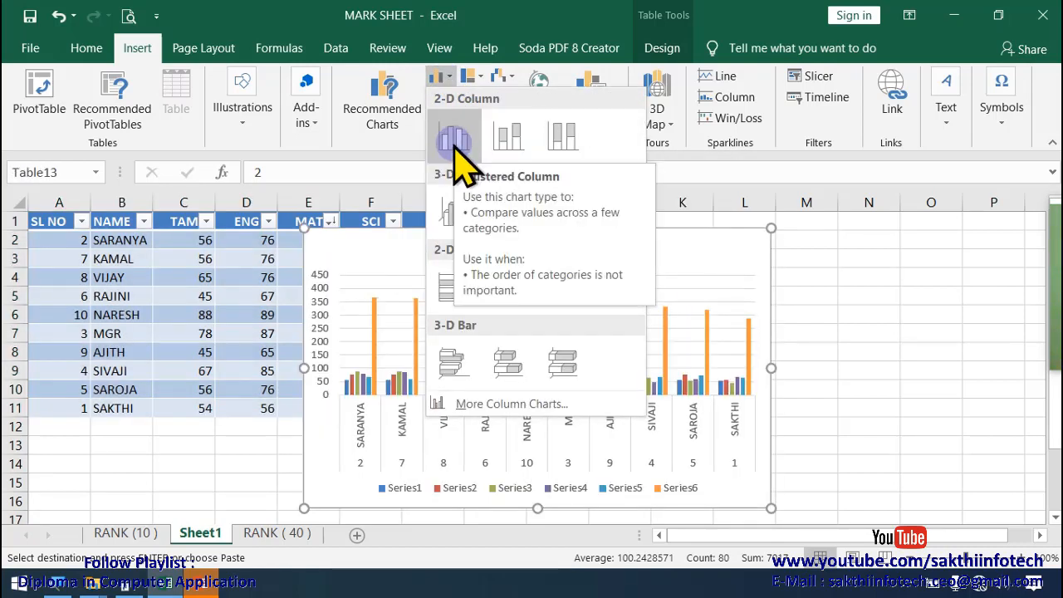
pyautogui.click(660, 361)
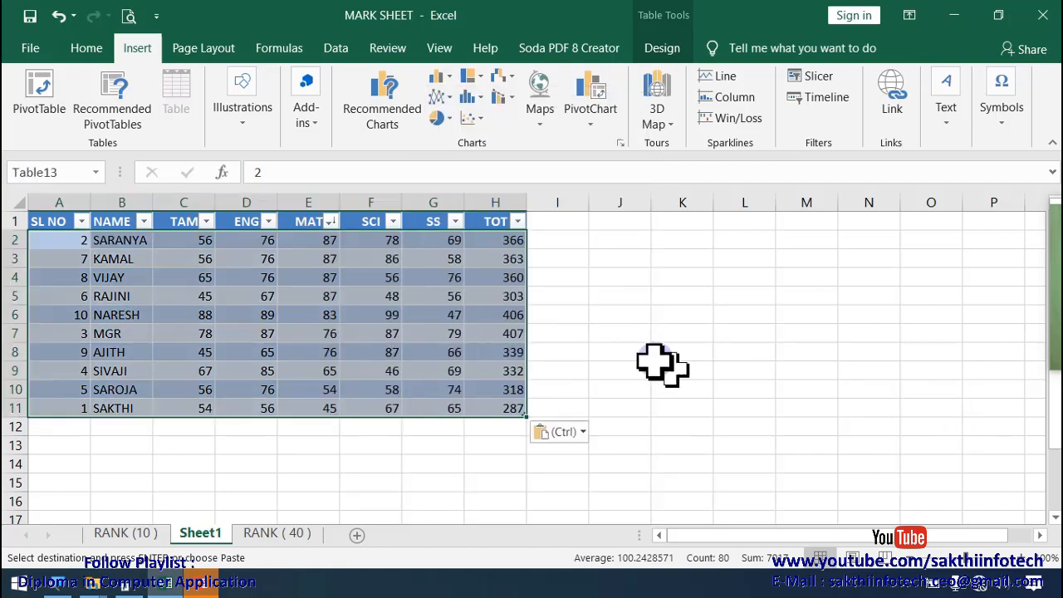
pyautogui.click(668, 353)
# Step: Insert a 2-D clustered column chart from the marks in C2:G11 and place it over columns G to N
pyautogui.moveTo(194, 244); pyautogui.dragTo(436, 404)
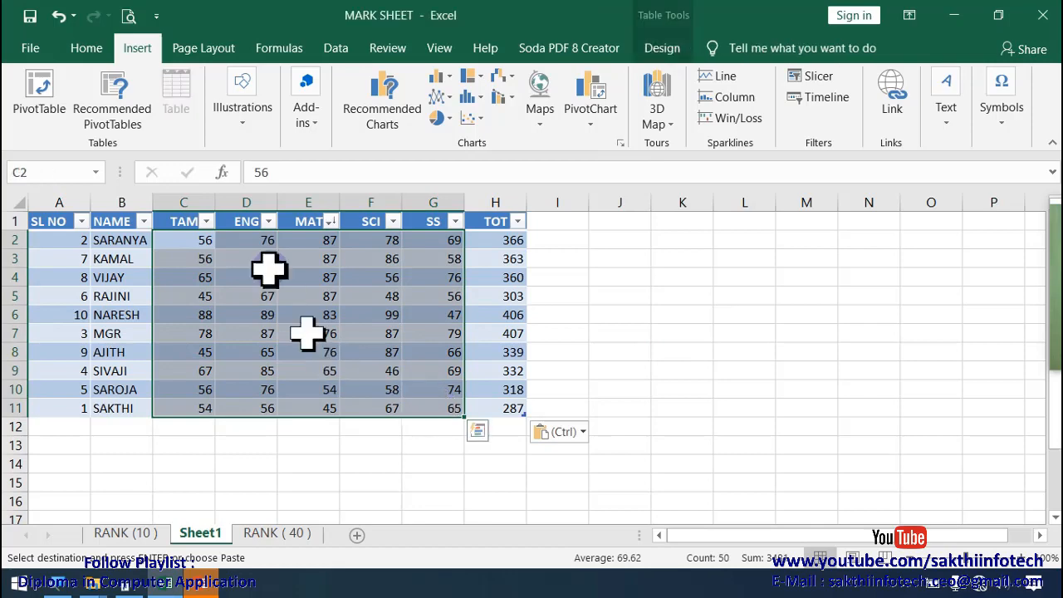
pyautogui.click(440, 78)
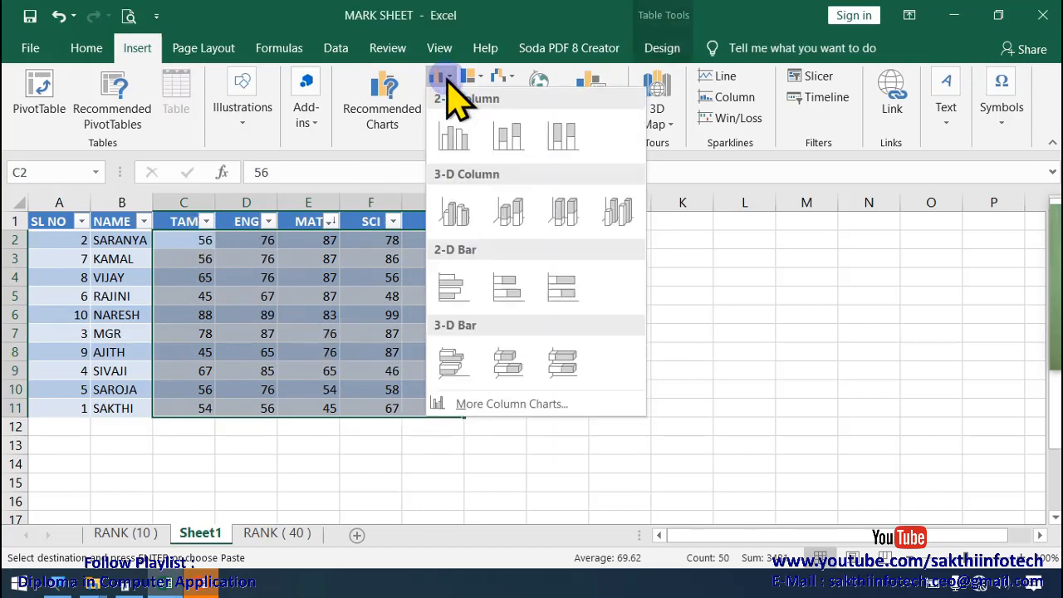
pyautogui.click(451, 138)
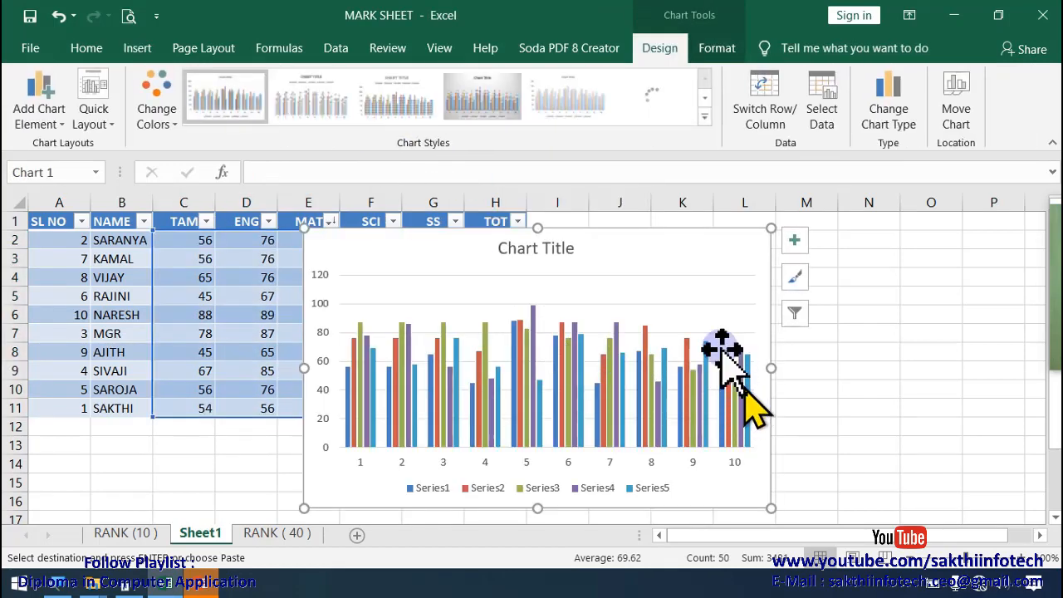
pyautogui.moveTo(588, 238); pyautogui.dragTo(728, 231)
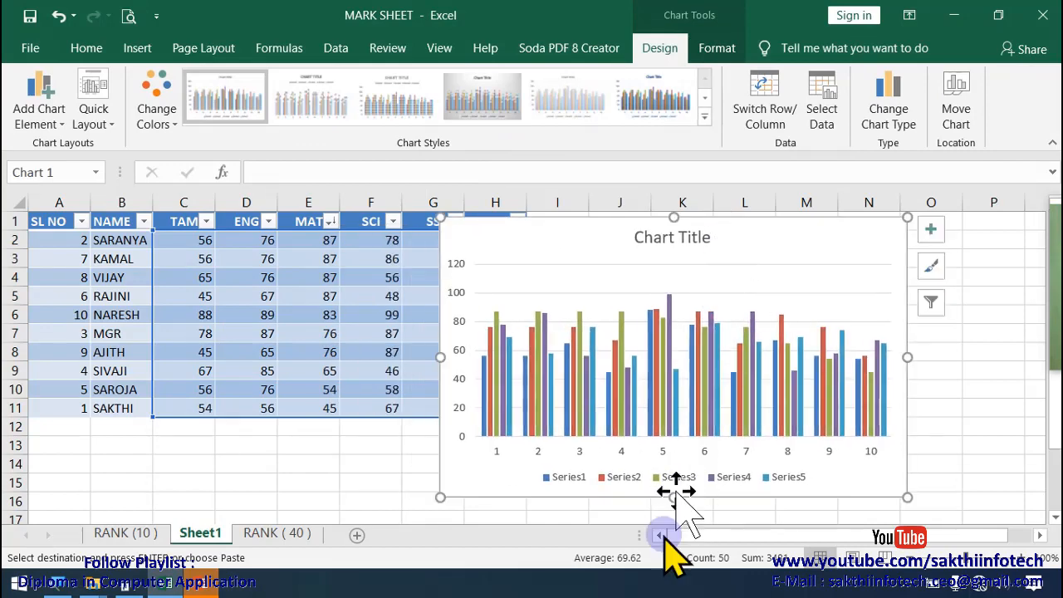
pyautogui.click(979, 486)
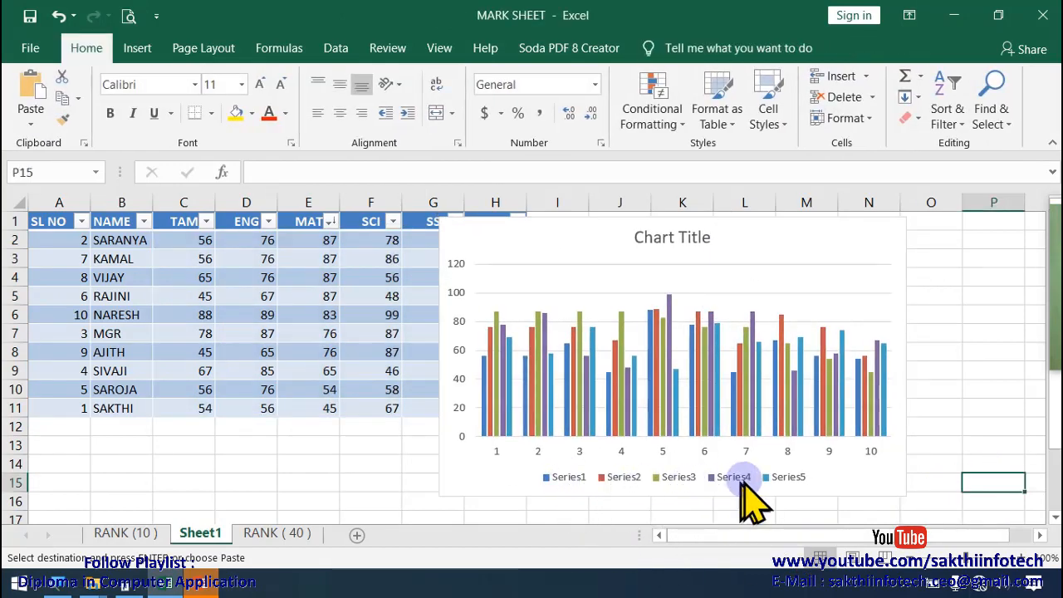
# Step: Open the format options of the chart's Series1 legend entry and close them again
pyautogui.click(564, 481)
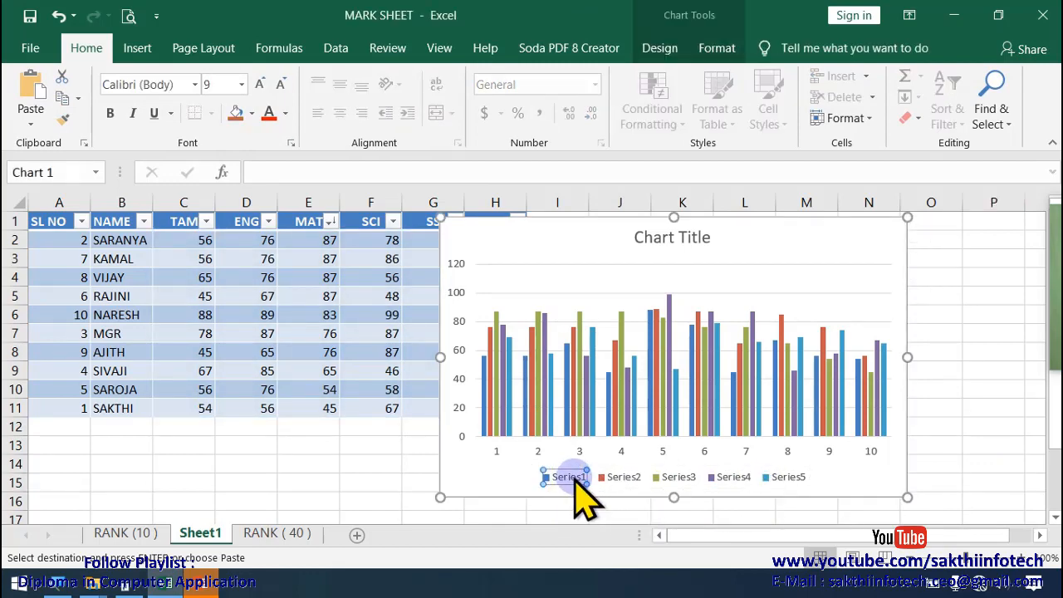
pyautogui.doubleClick(575, 482)
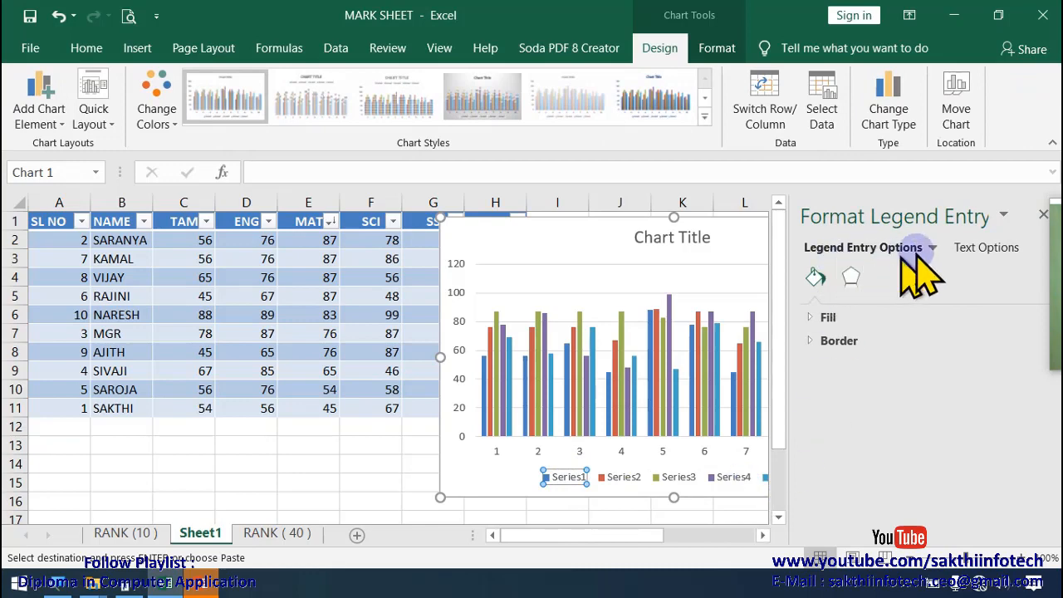
pyautogui.click(1041, 216)
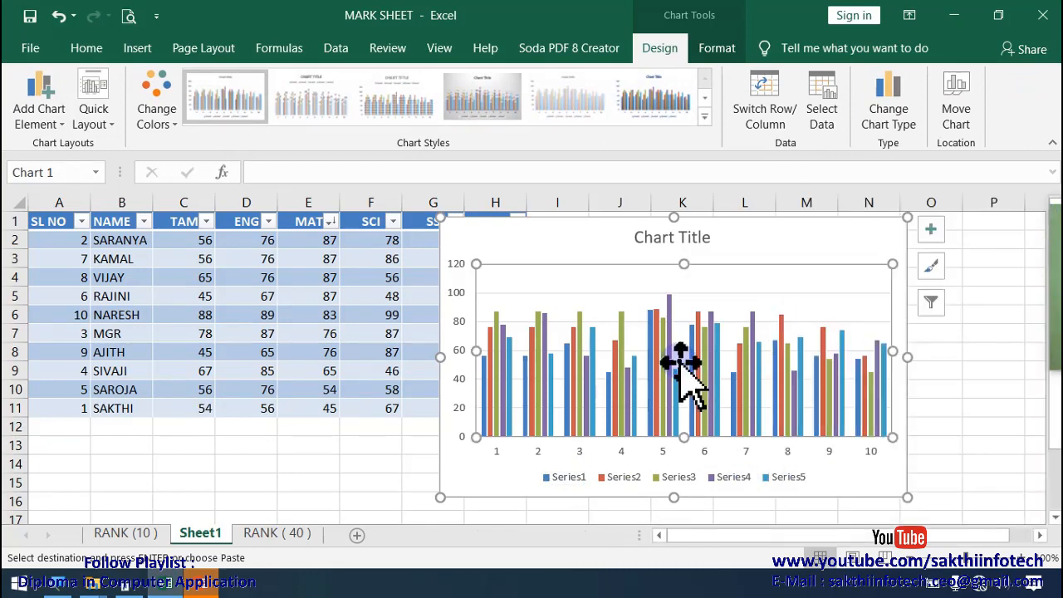
# Step: Delete the column chart from Sheet1
pyautogui.click(731, 225)
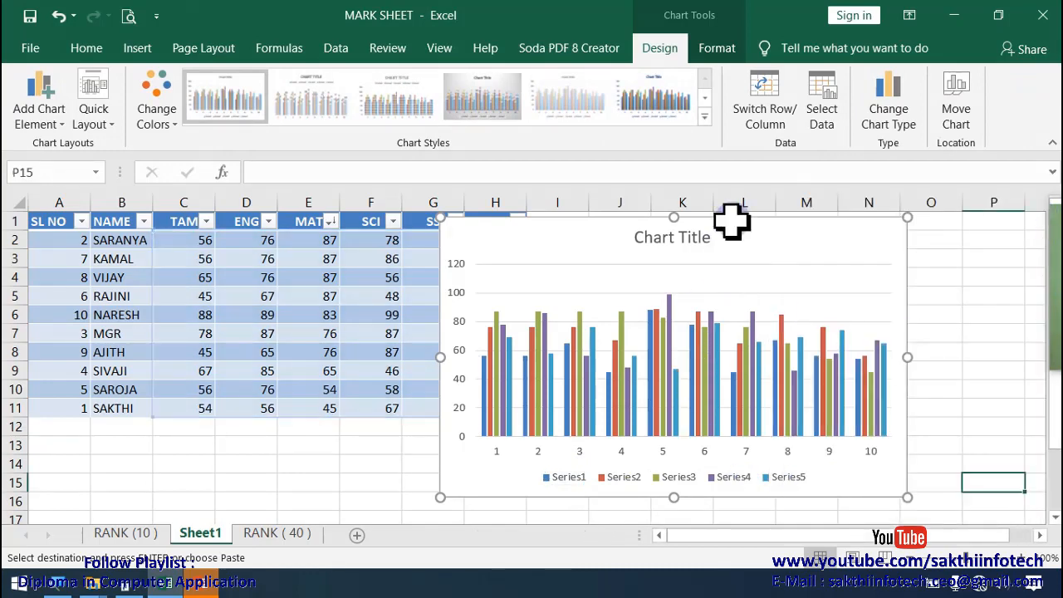
pyautogui.press('Delete')
pyautogui.click(619, 352)
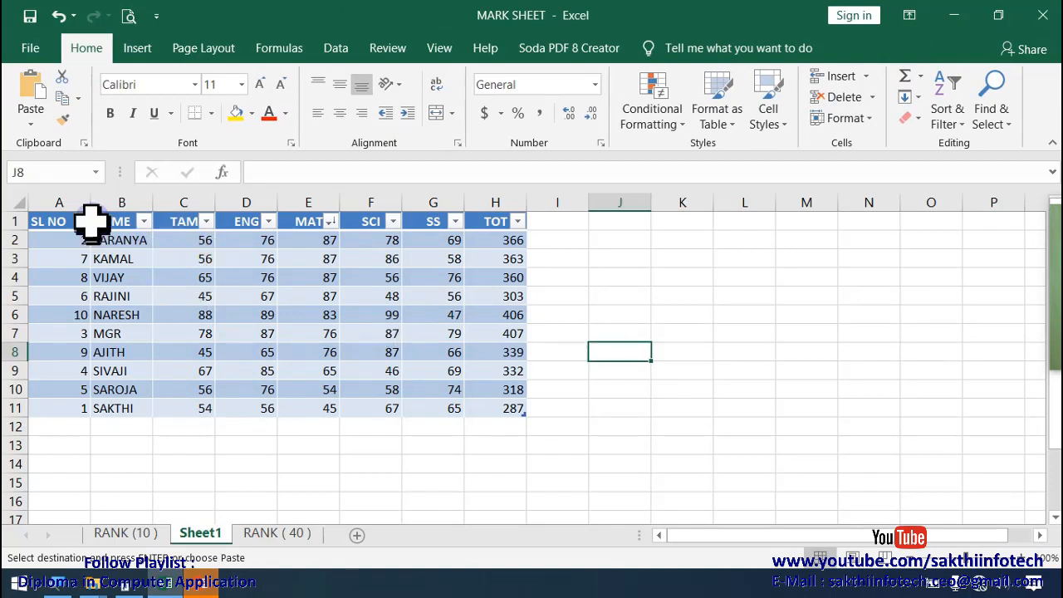
# Step: Insert a 2-D clustered column chart from B1:G11, including the name column and the subject headings
pyautogui.moveTo(105, 221); pyautogui.dragTo(419, 413)
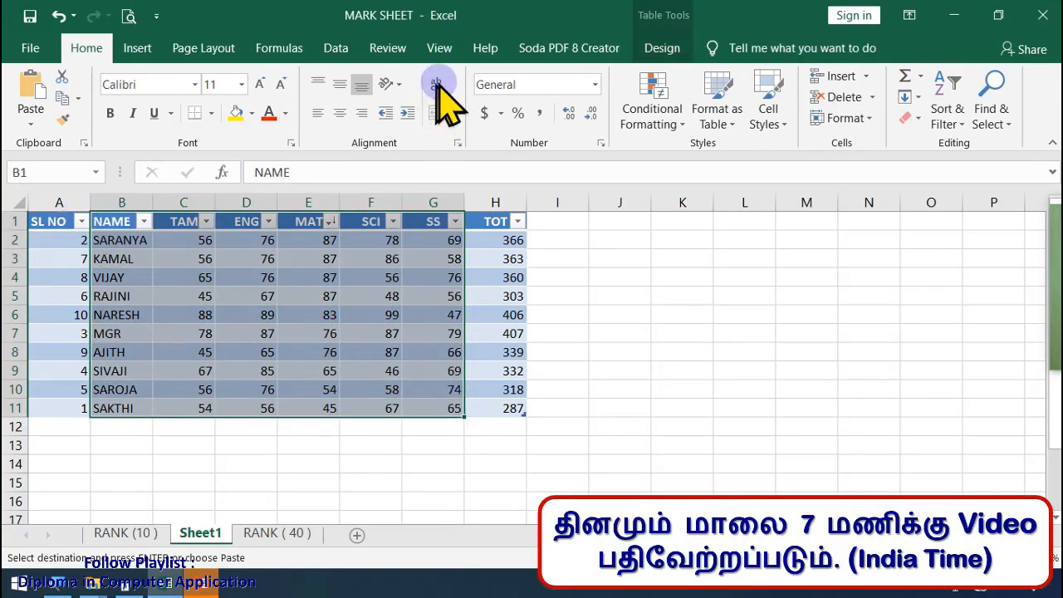
pyautogui.click(138, 50)
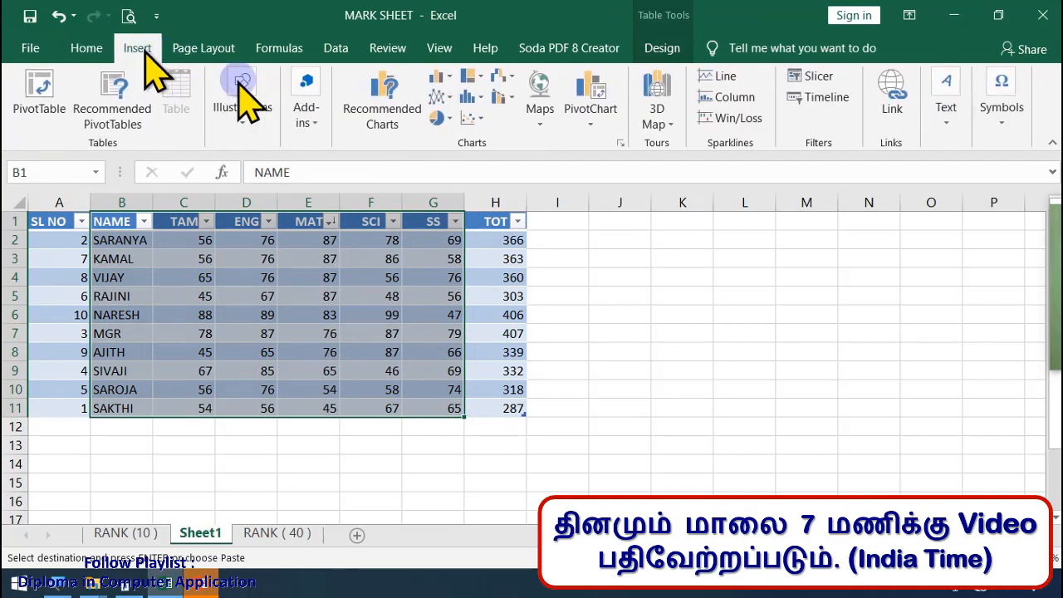
pyautogui.click(447, 79)
pyautogui.click(459, 138)
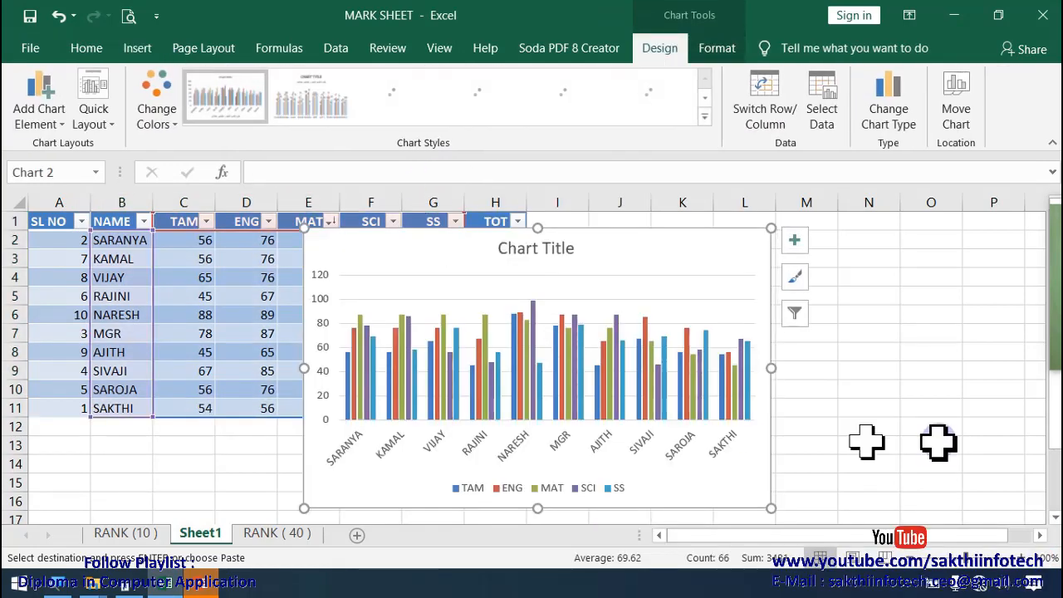
pyautogui.press('Escape')
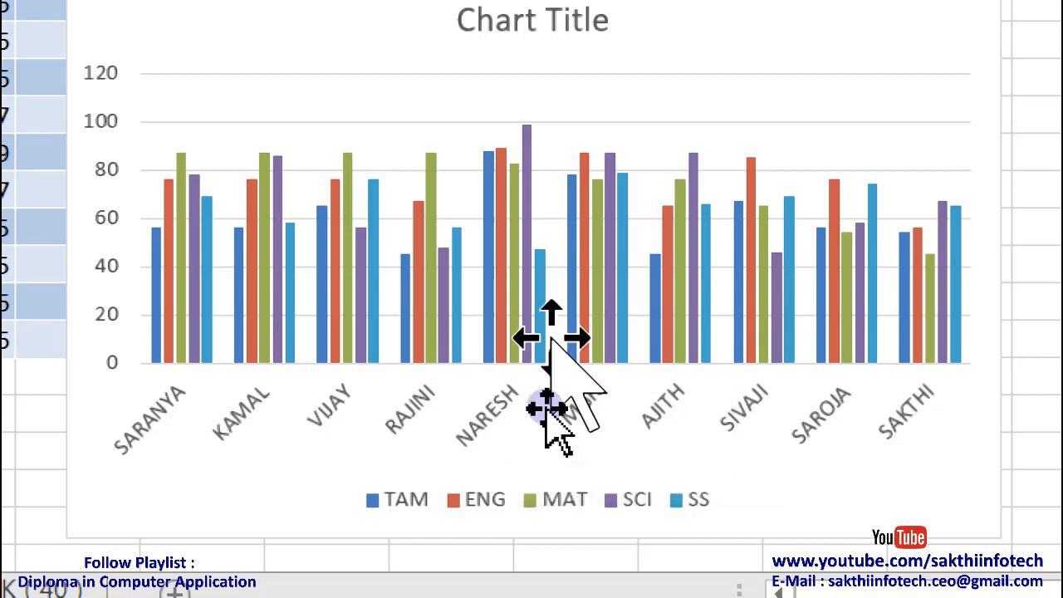
# Step: Examine the chart's bars to read individual students' marks in each subject
pyautogui.moveTo(540, 367)
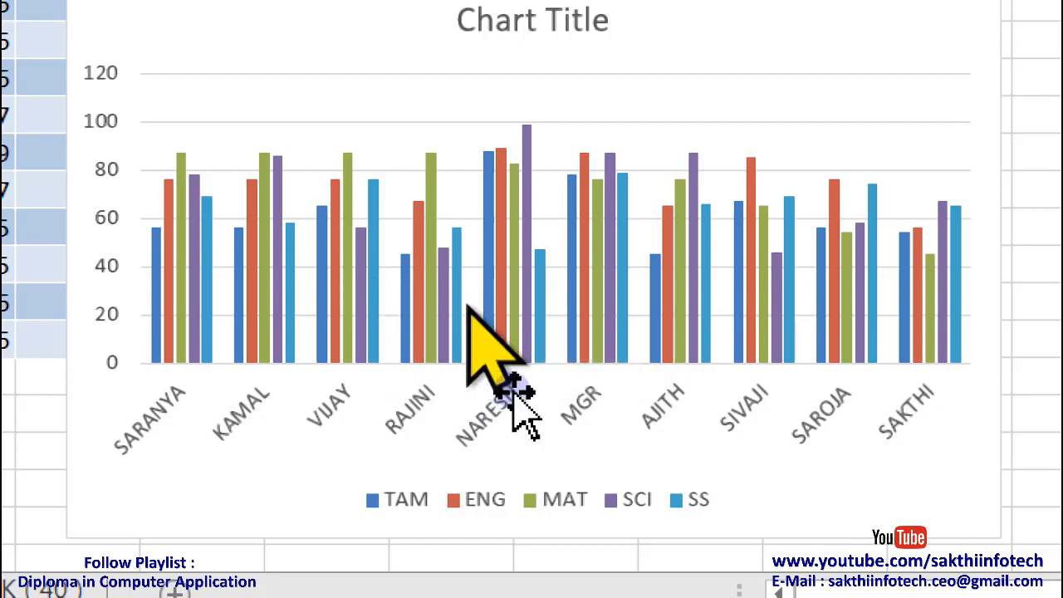
pyautogui.moveTo(539, 397)
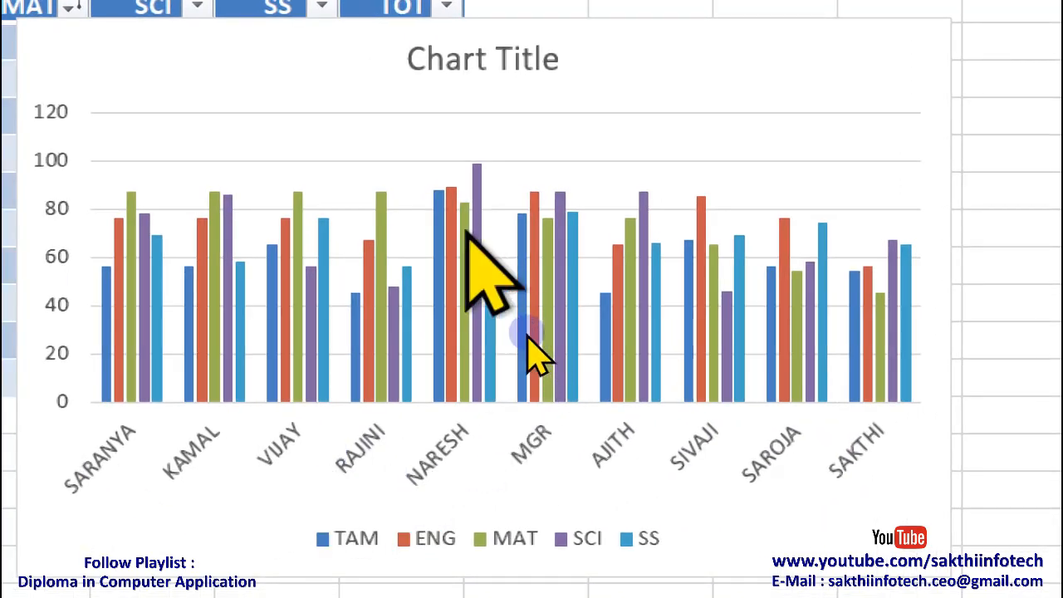
pyautogui.moveTo(491, 340)
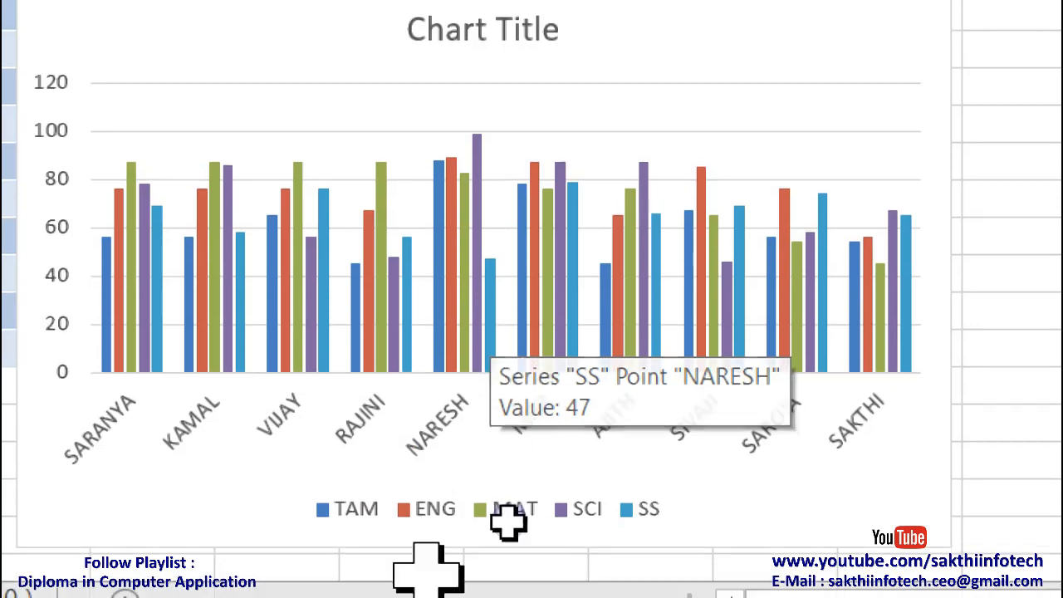
pyautogui.moveTo(702, 325)
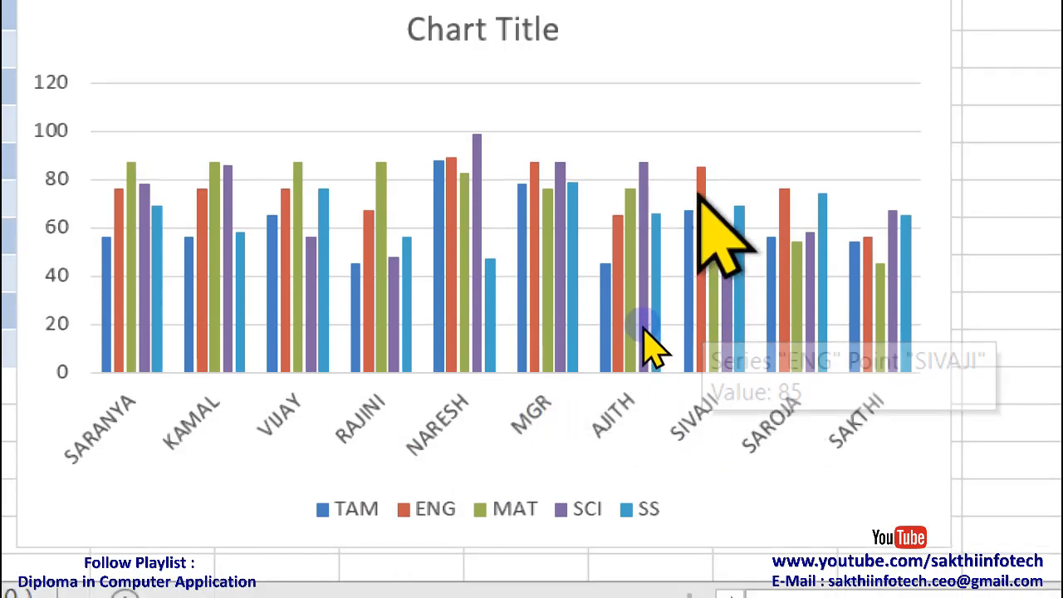
pyautogui.moveTo(701, 292)
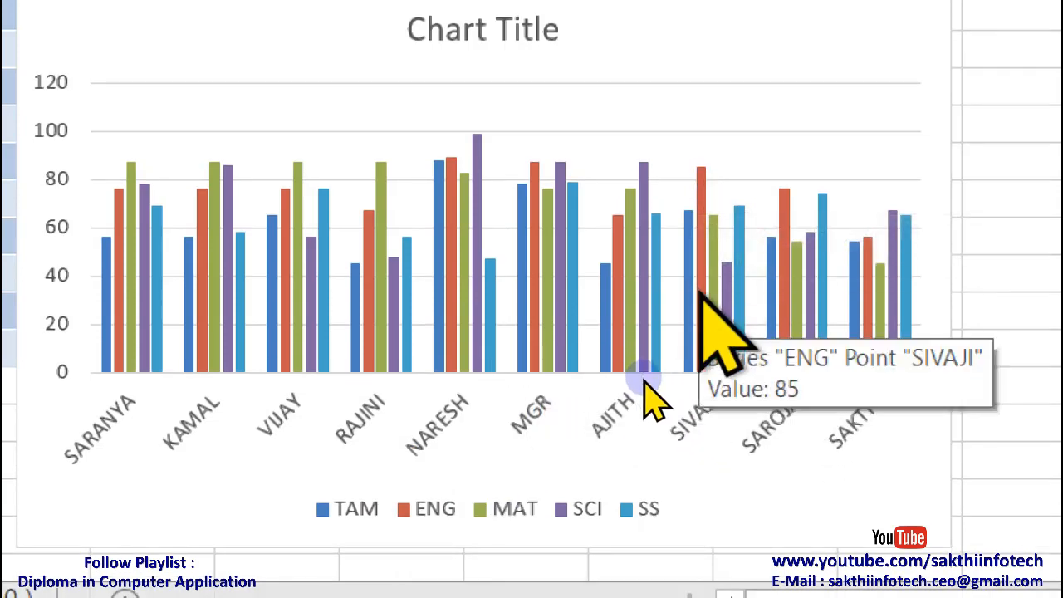
pyautogui.moveTo(730, 306)
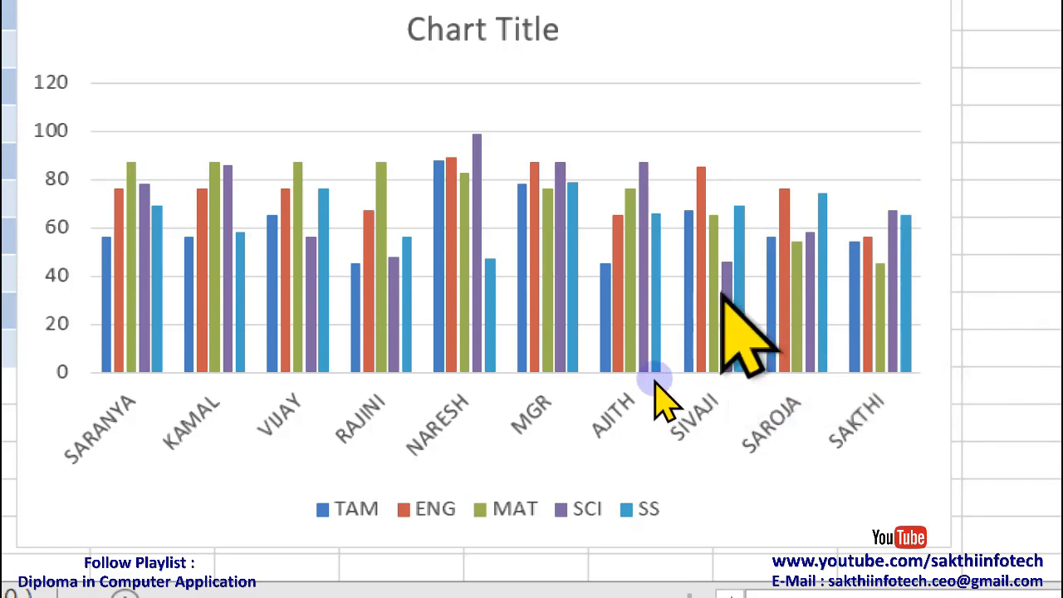
# Step: Select the column chart and its ENG series, and look over the chart's design and format options
pyautogui.scroll(-3, 518, 382)
pyautogui.scroll(3, 519, 382)
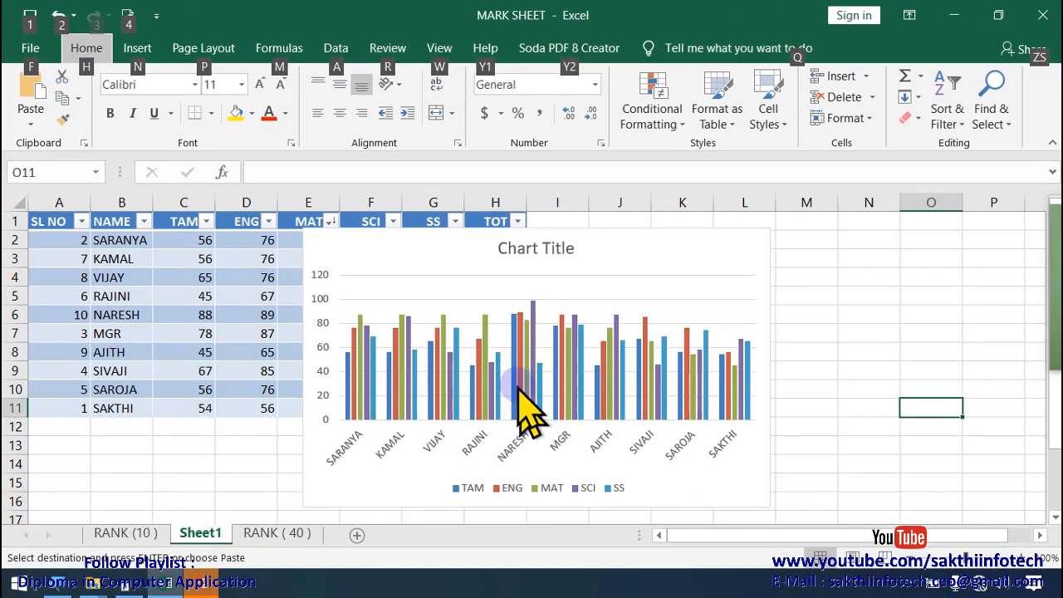
pyautogui.click(481, 248)
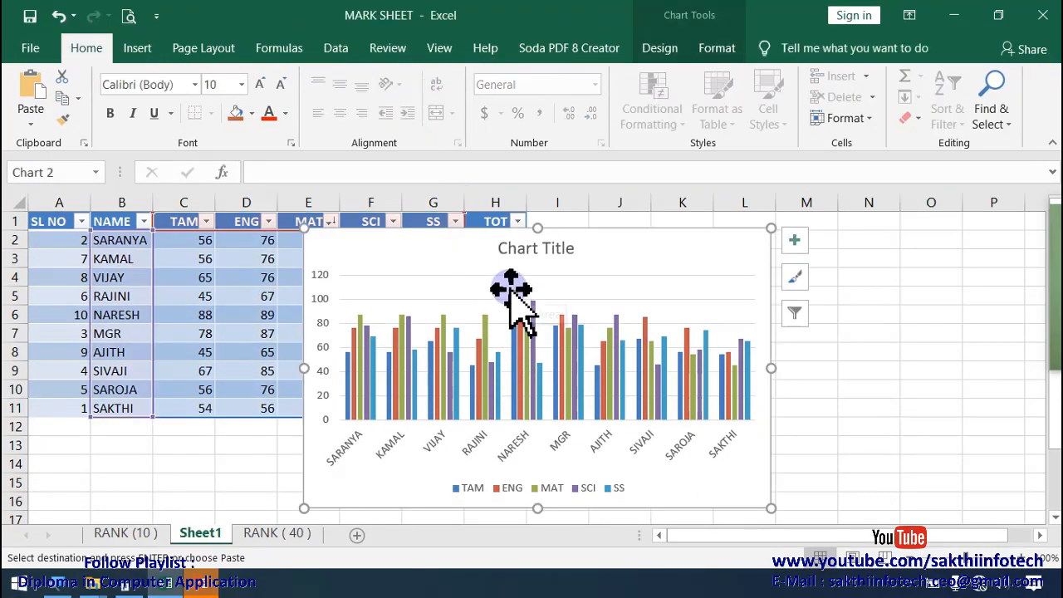
pyautogui.click(521, 325)
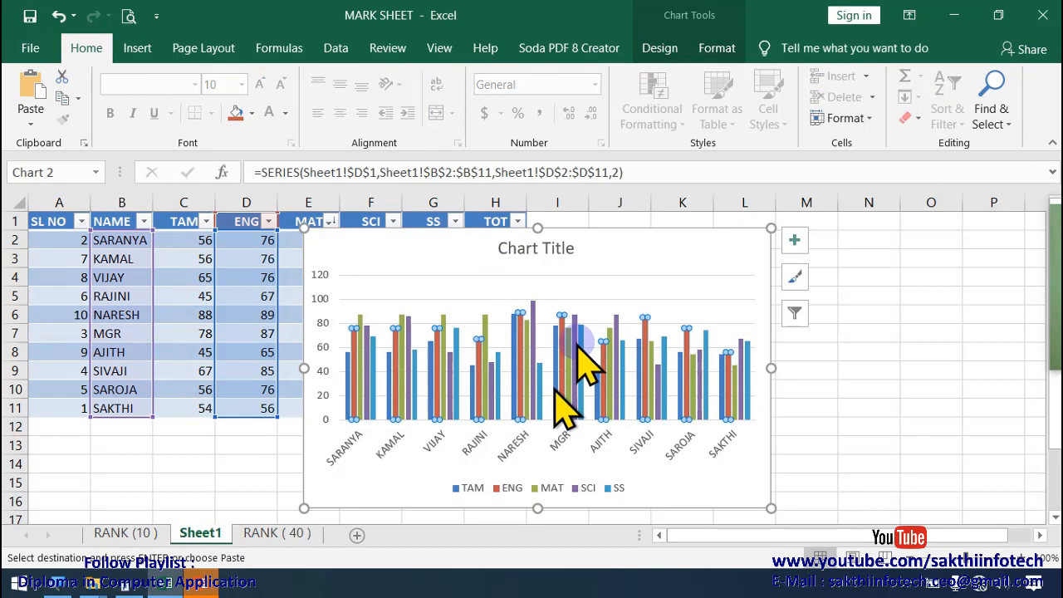
pyautogui.click(659, 48)
pyautogui.click(716, 50)
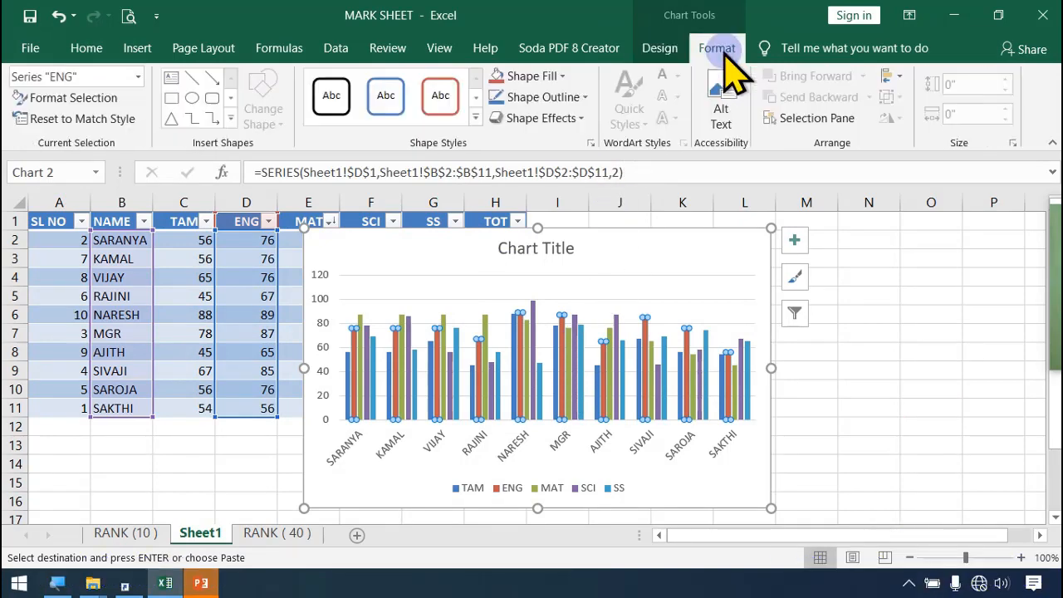
pyautogui.click(663, 51)
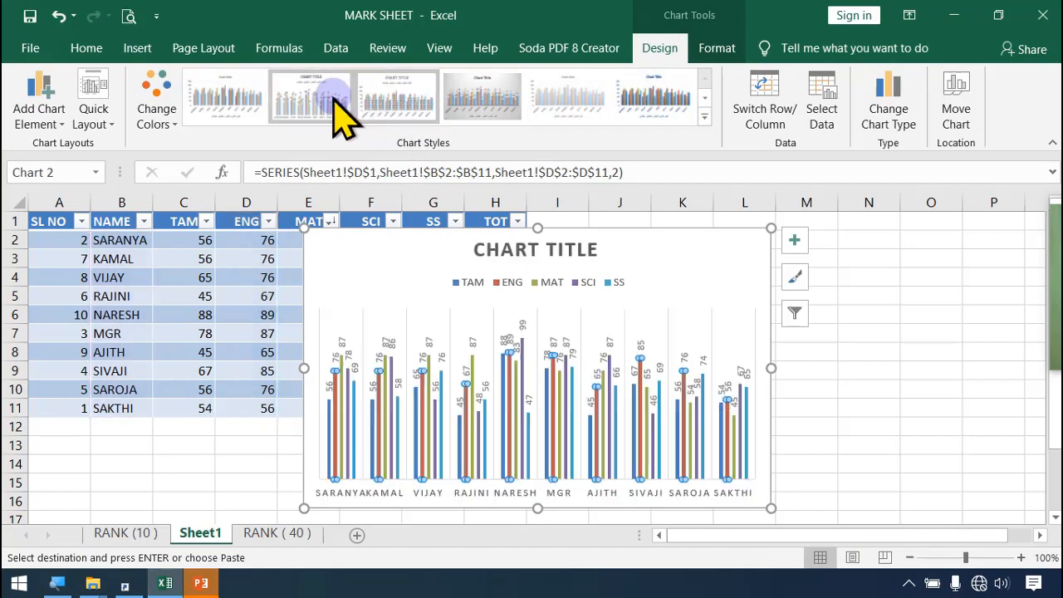
# Step: Try several chart styles and apply the one with a capitalised title, data labels and bars fading to white at the base
pyautogui.click(344, 106)
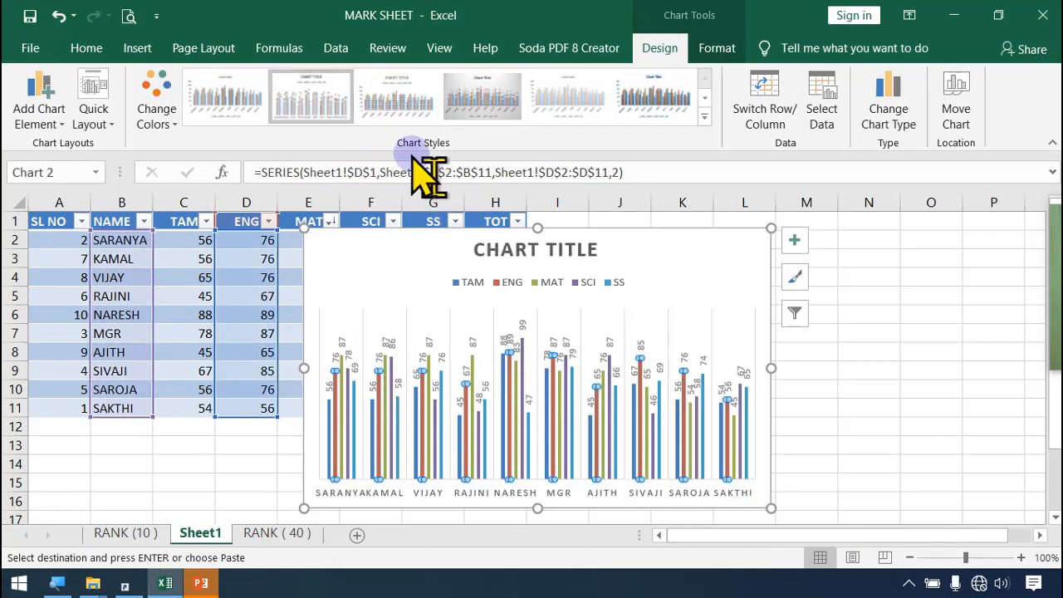
pyautogui.click(400, 104)
pyautogui.click(573, 112)
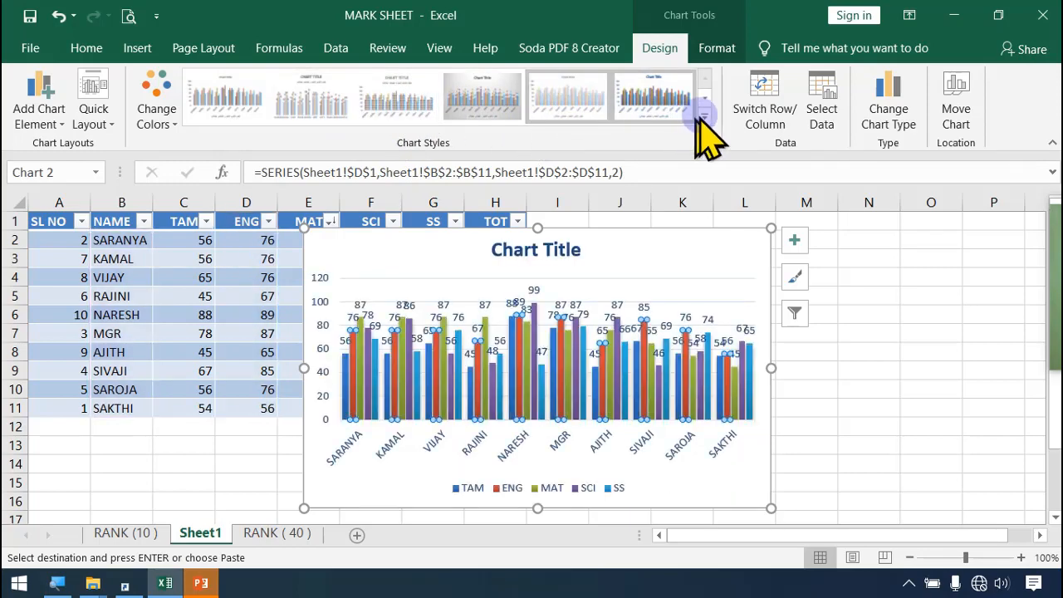
pyautogui.click(703, 120)
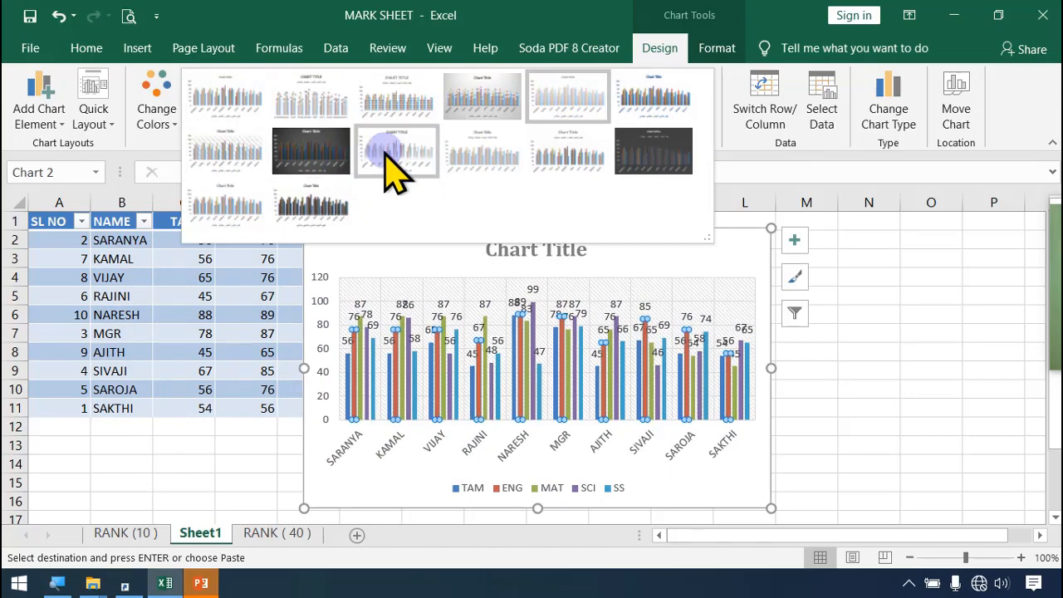
pyautogui.click(394, 158)
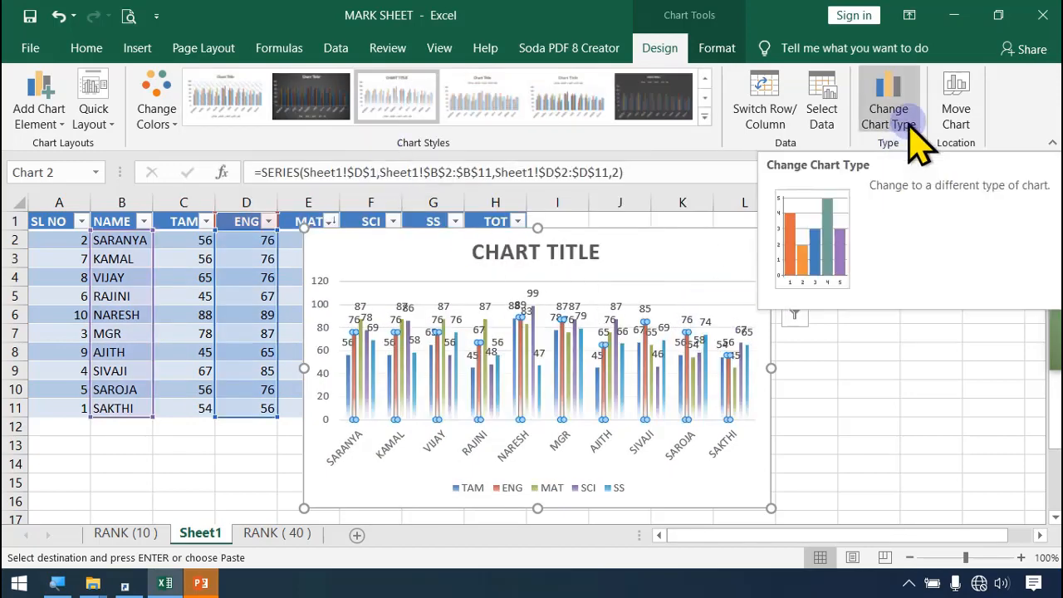
# Step: Change the chart type to the Stacked Area - Clustered Column combination
pyautogui.click(889, 112)
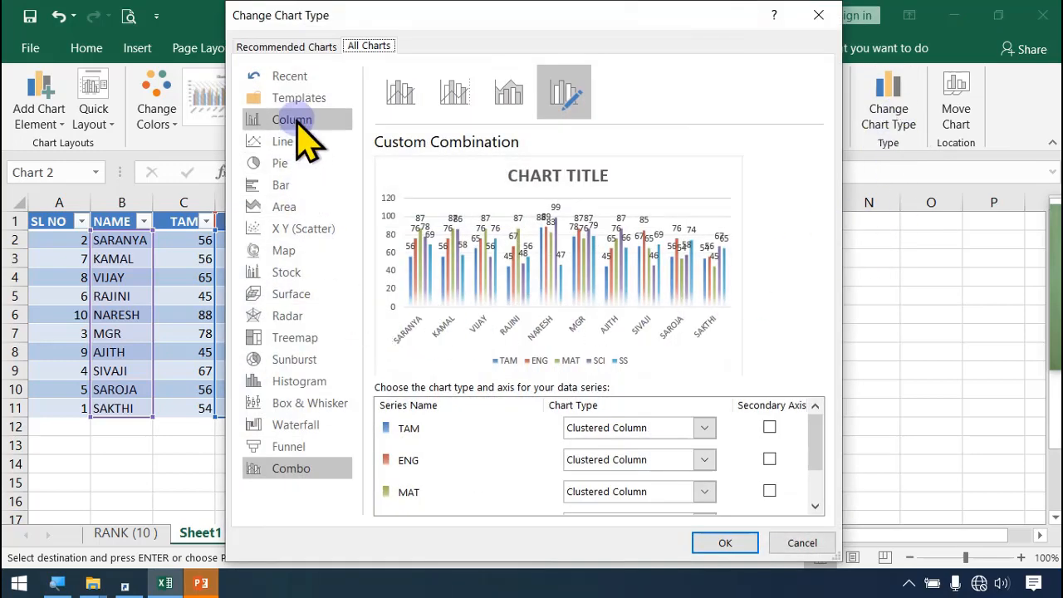
pyautogui.click(506, 93)
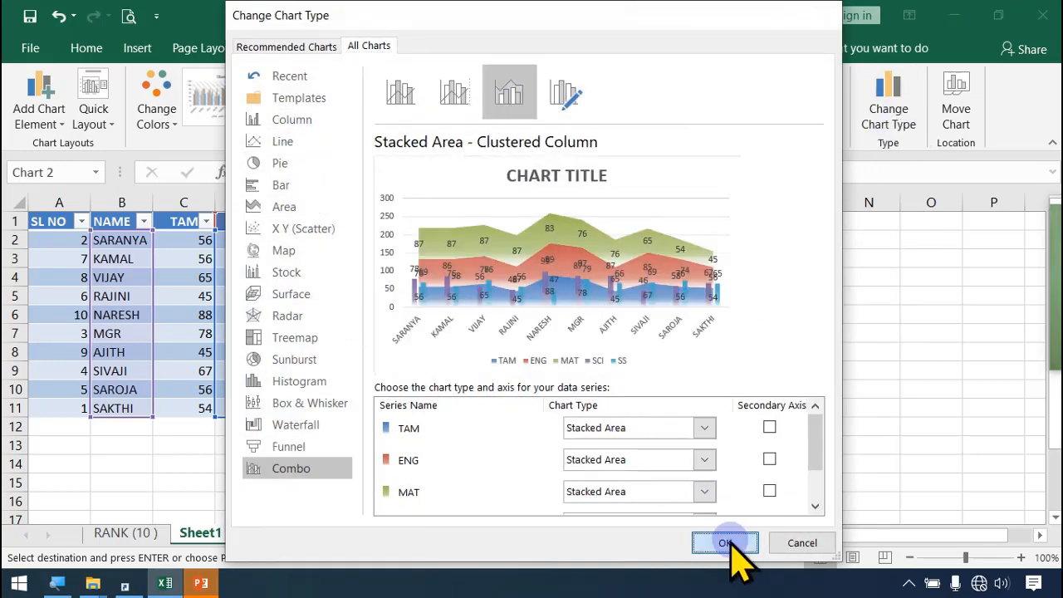
pyautogui.click(725, 543)
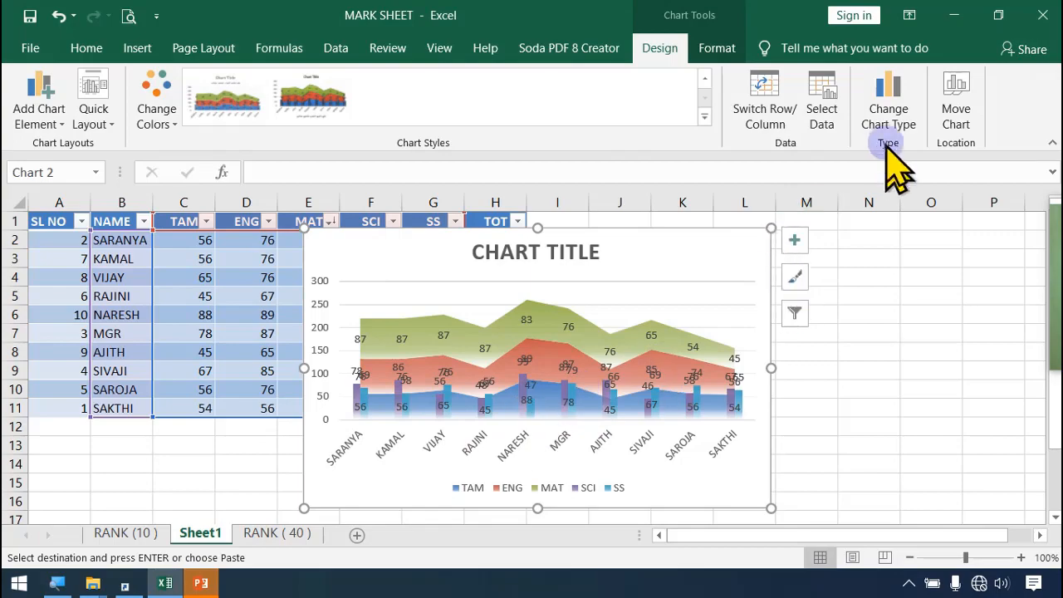
# Step: Change the chart type to the Clustered Column - Line combination
pyautogui.click(901, 120)
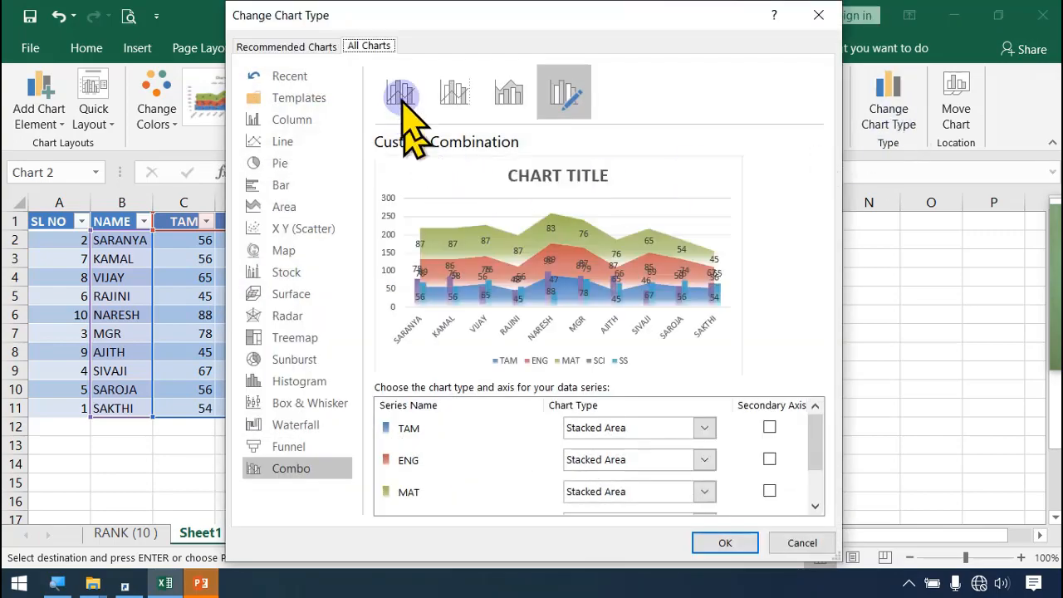
pyautogui.click(402, 91)
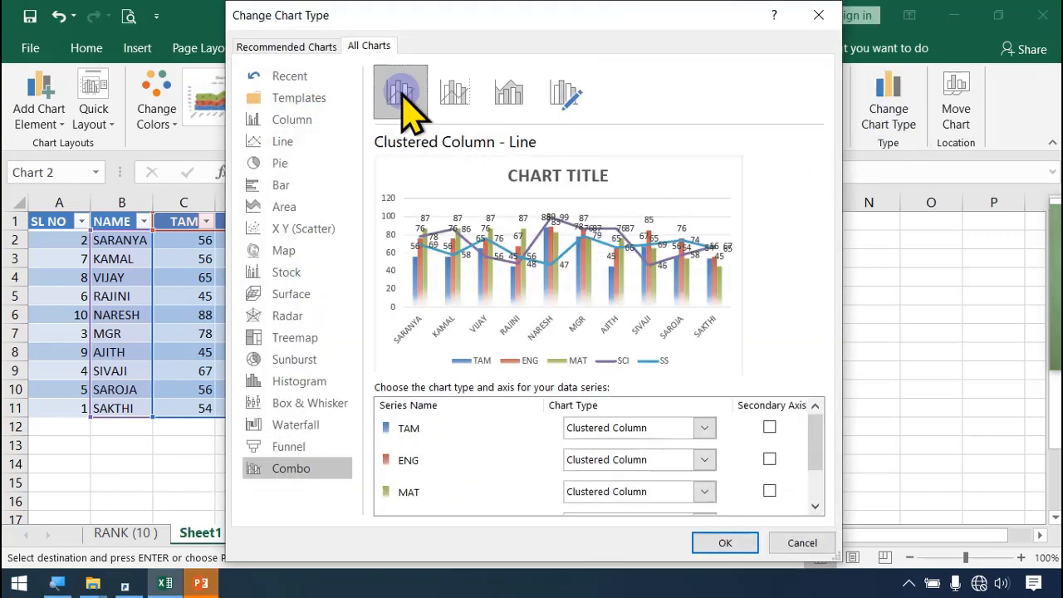
pyautogui.click(724, 542)
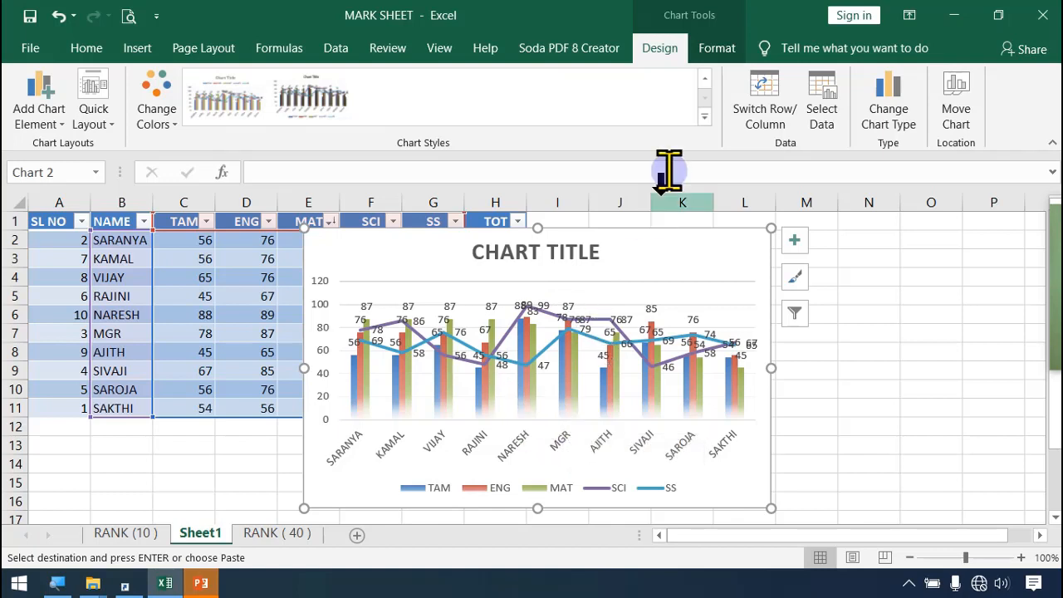
# Step: Review the chart's format options, the insertable chart types such as waterfall, stock and radar, and the description of the hyperlink feature
pyautogui.click(716, 47)
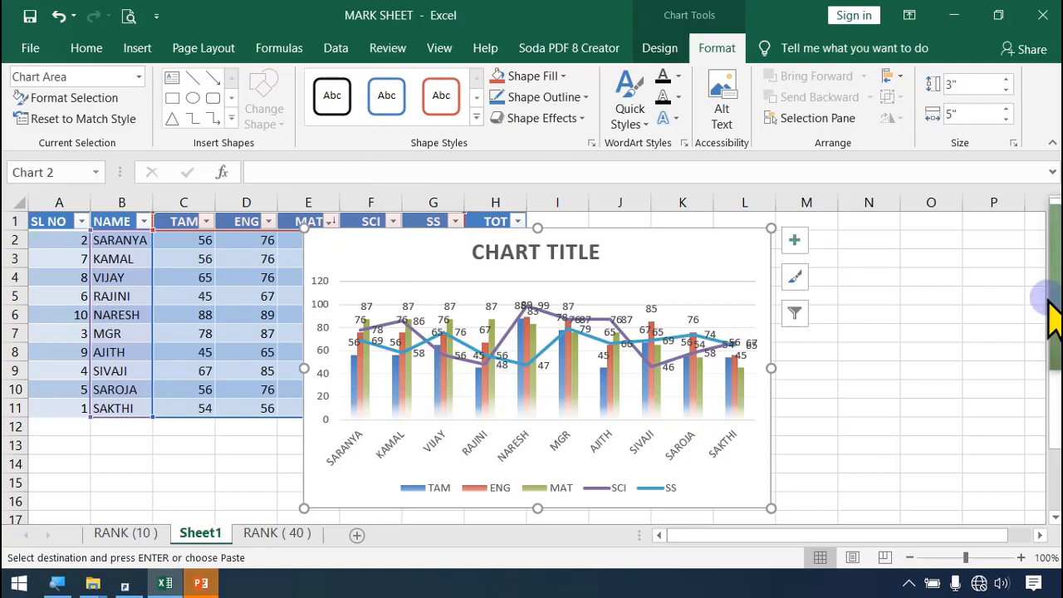
pyautogui.moveTo(512, 174); pyautogui.dragTo(505, 280)
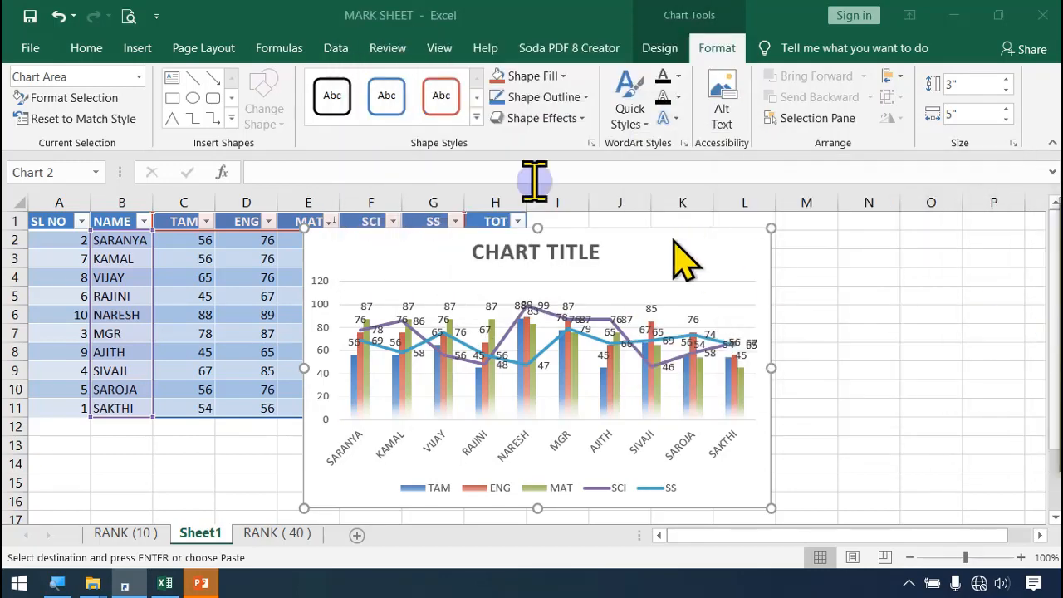
pyautogui.click(137, 50)
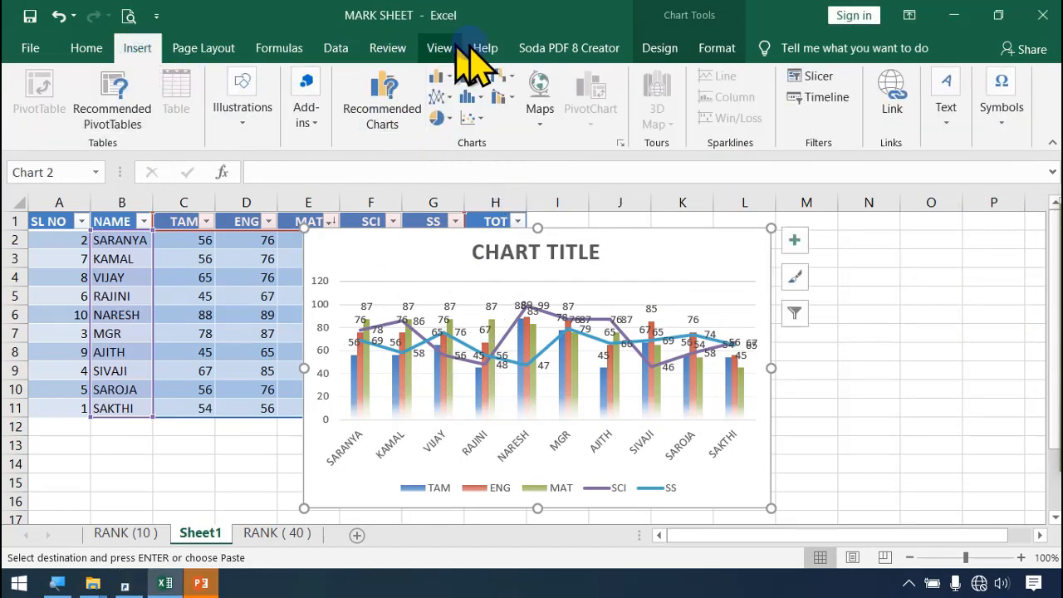
pyautogui.click(502, 78)
pyautogui.click(508, 77)
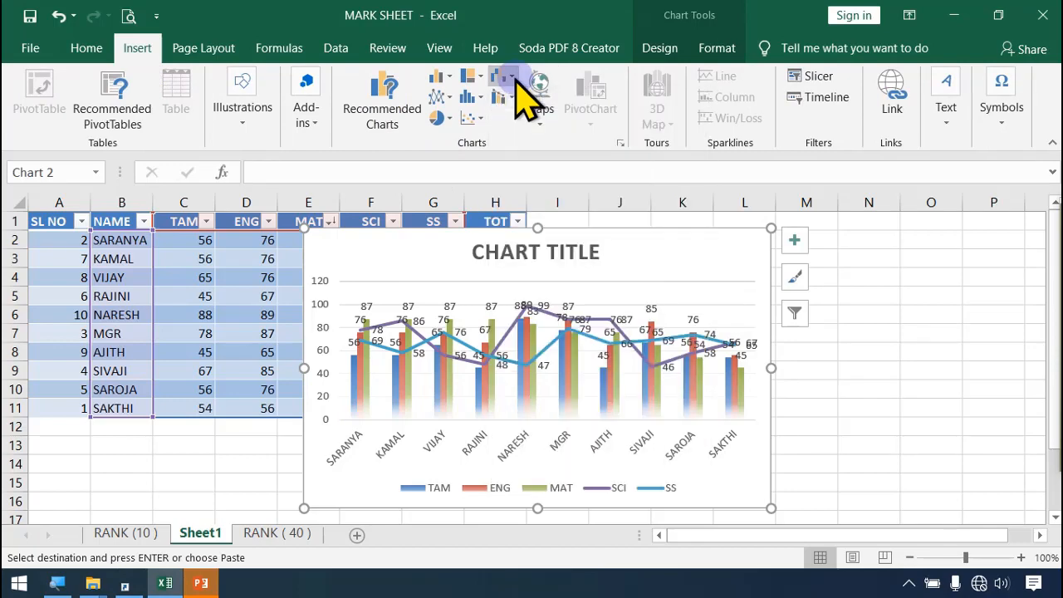
pyautogui.click(509, 77)
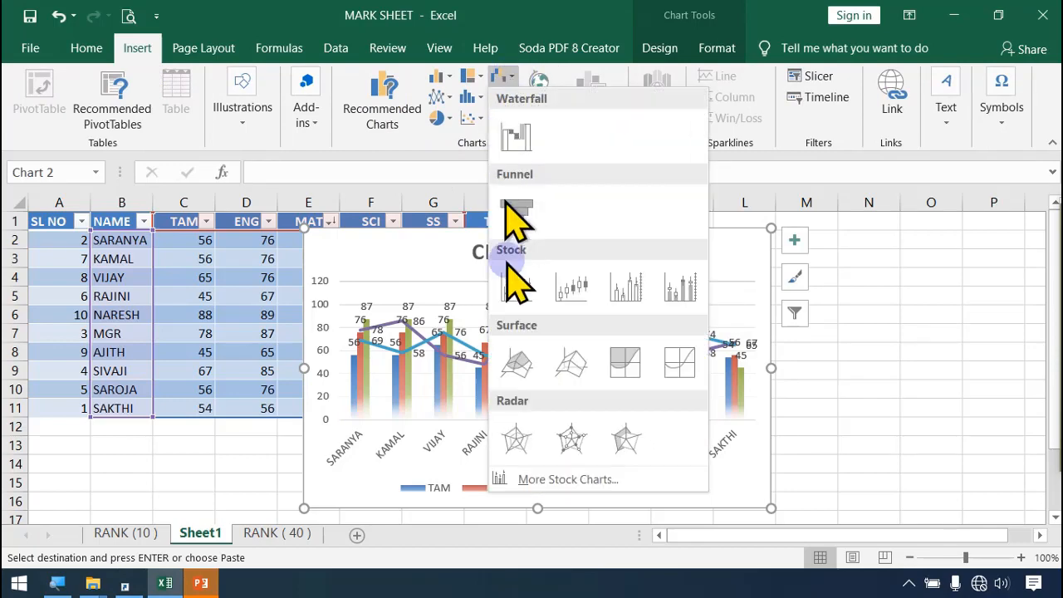
pyautogui.click(479, 118)
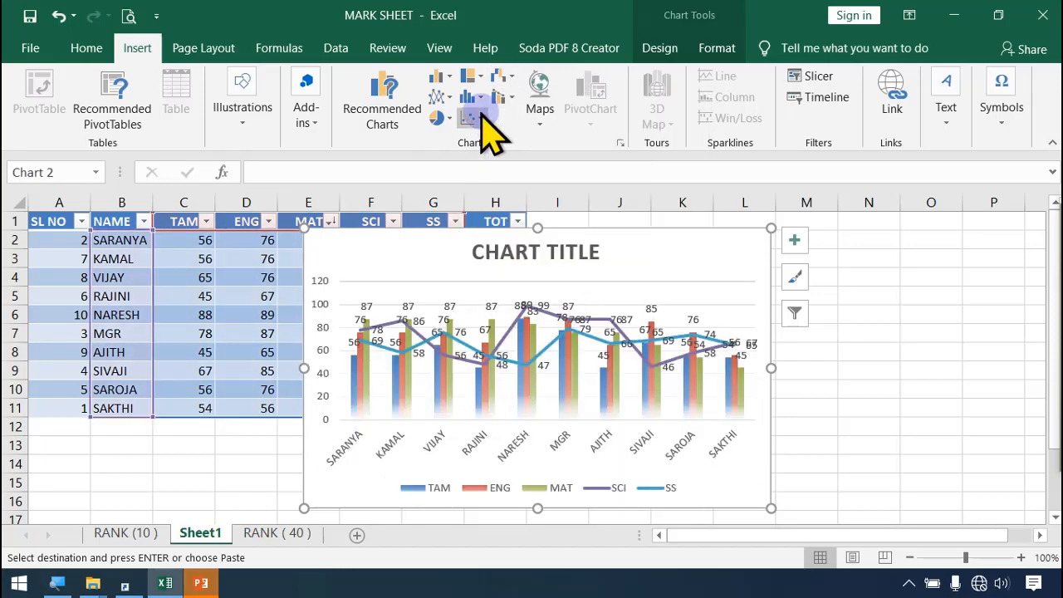
pyautogui.click(482, 114)
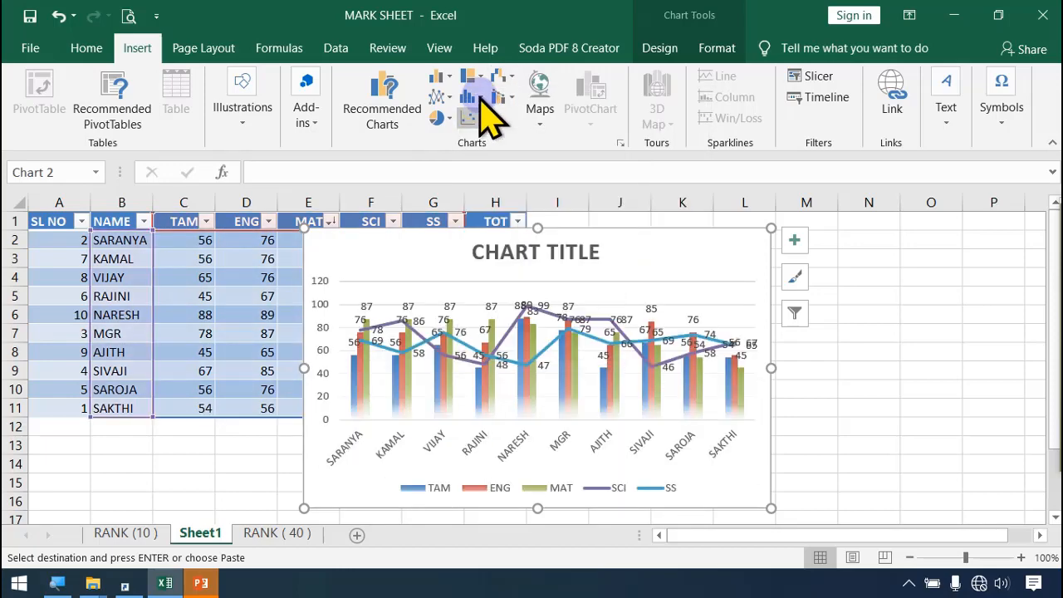
pyautogui.click(472, 98)
pyautogui.click(574, 5)
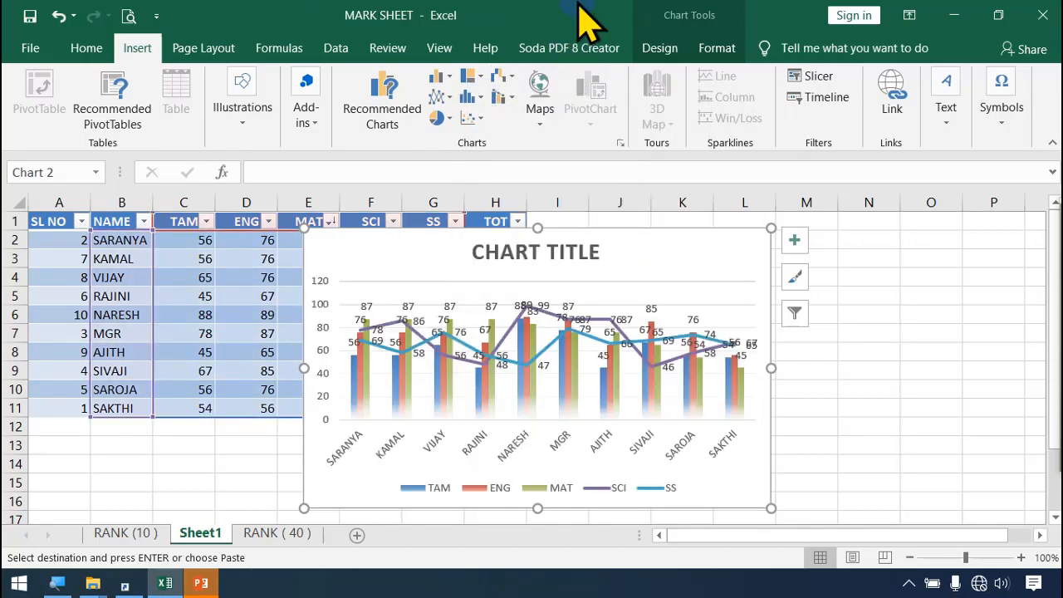
pyautogui.click(705, 239)
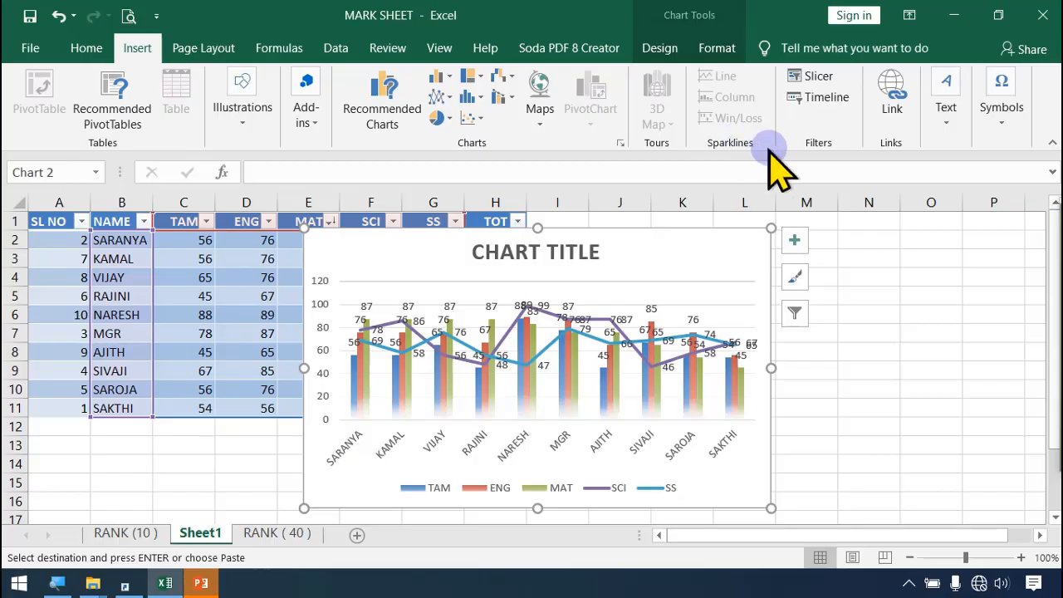
pyautogui.click(905, 299)
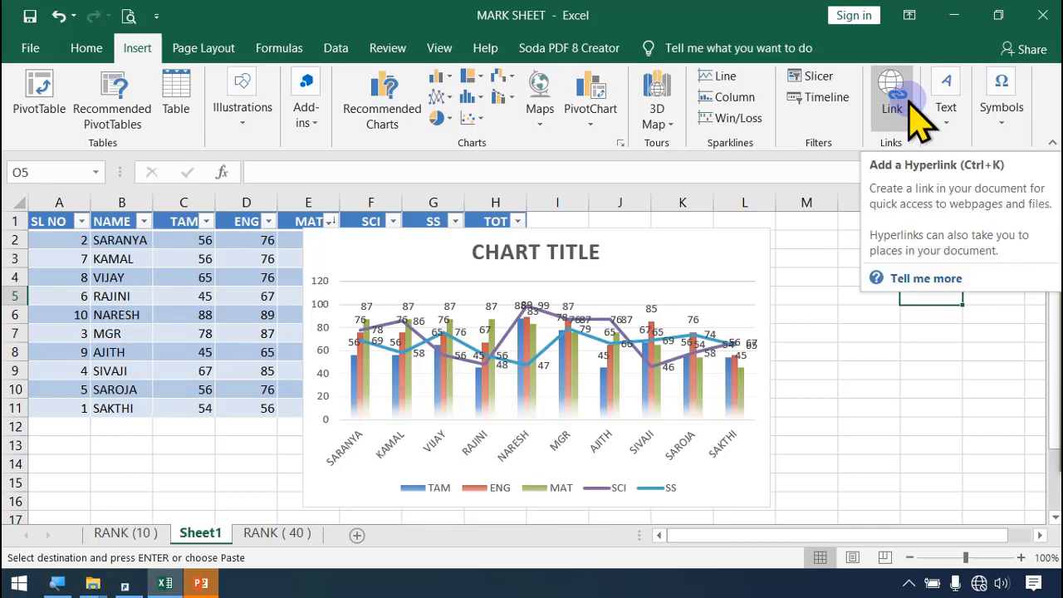
pyautogui.moveTo(833, 328); pyautogui.dragTo(834, 321)
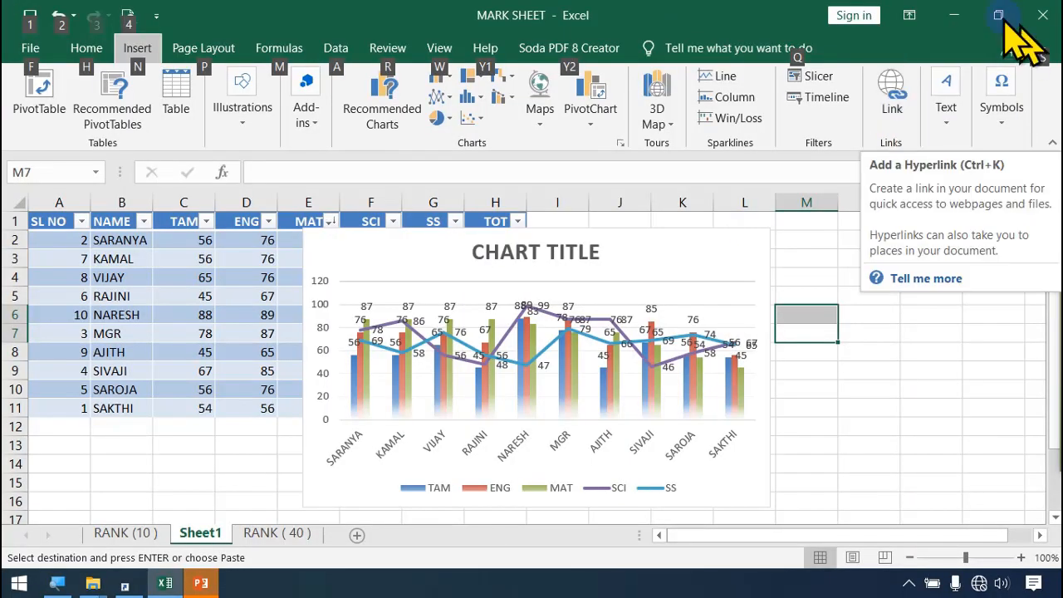
pyautogui.click(954, 15)
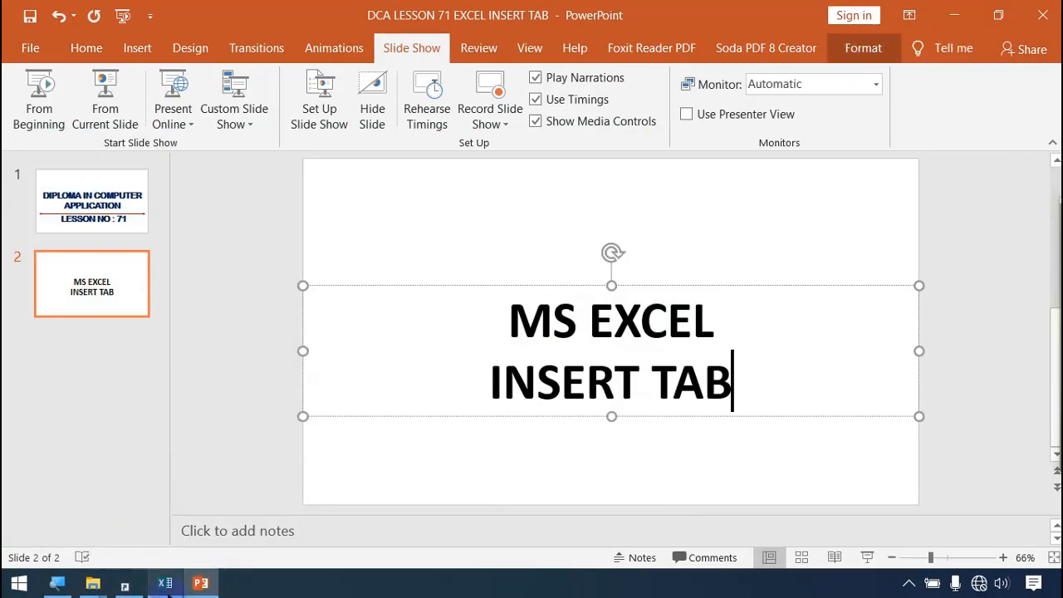
pyautogui.click(165, 583)
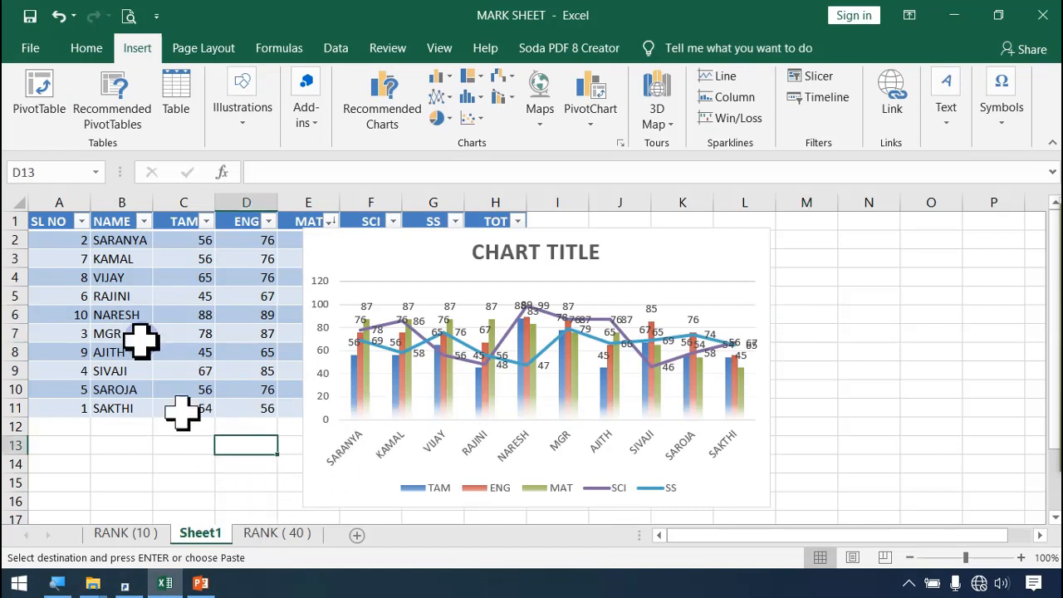
# Step: Copy the mark table range A1:H12 from Sheet1 and paste it into a new worksheet at A1
pyautogui.moveTo(54, 222); pyautogui.dragTo(486, 439)
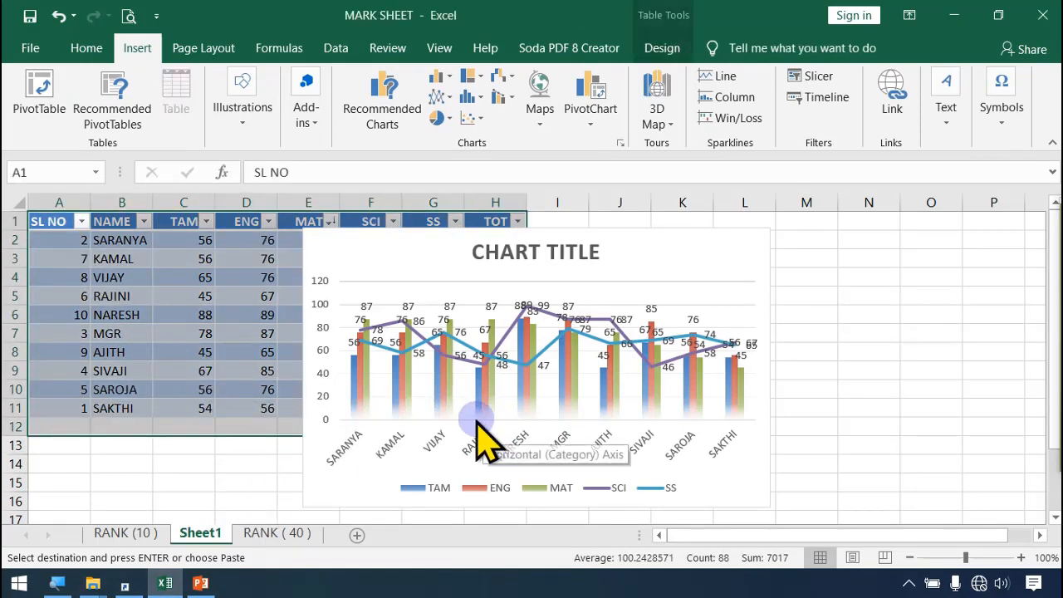
pyautogui.click(357, 535)
pyautogui.hotkey('ctrl', 'v')
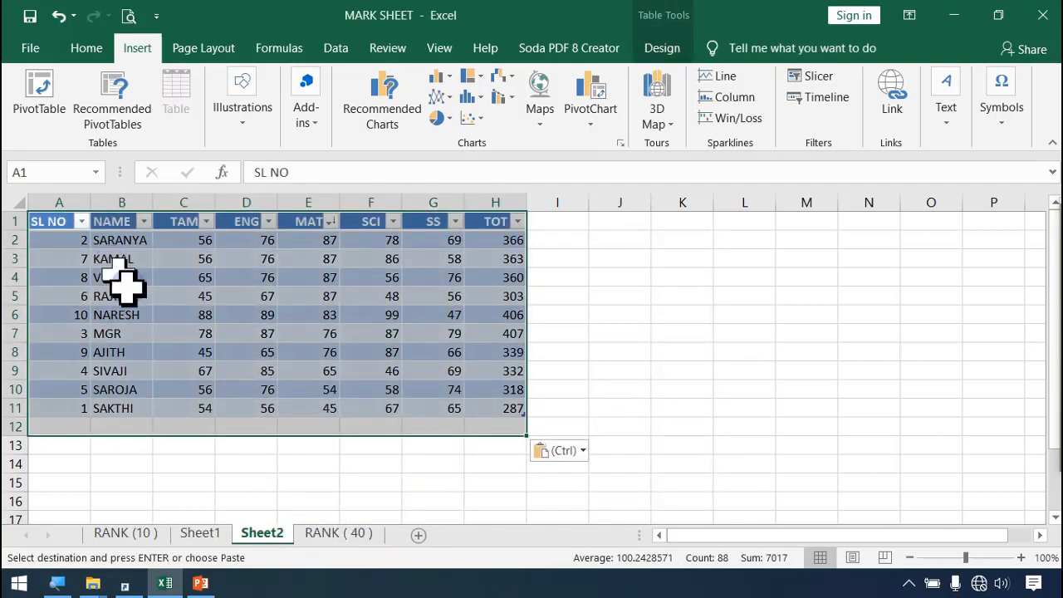
pyautogui.click(390, 353)
# Step: Widen the empty column I beside the copied table to nearly three times its width
pyautogui.click(573, 242)
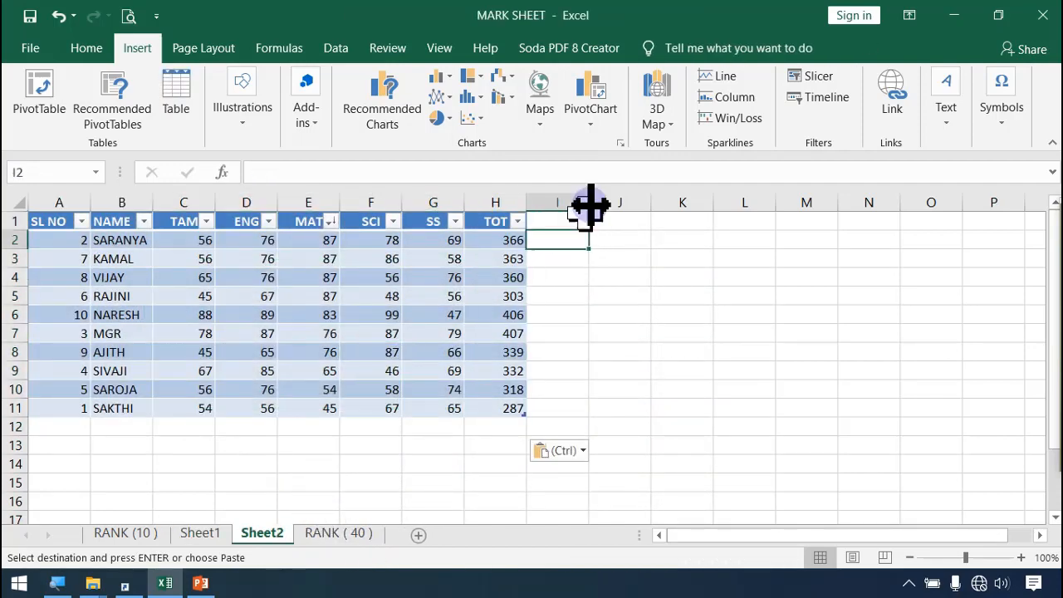
pyautogui.moveTo(588, 203); pyautogui.dragTo(708, 204)
pyautogui.click(588, 316)
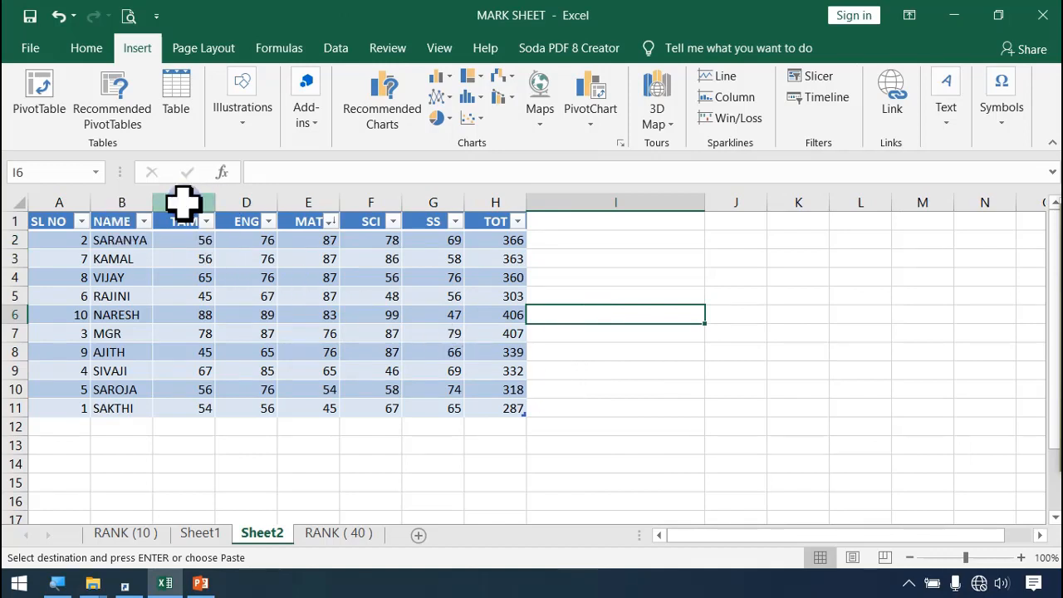
# Step: Delete sheet columns C through I on Sheet2, keeping only the SL NO and NAME columns
pyautogui.moveTo(182, 201); pyautogui.dragTo(592, 225)
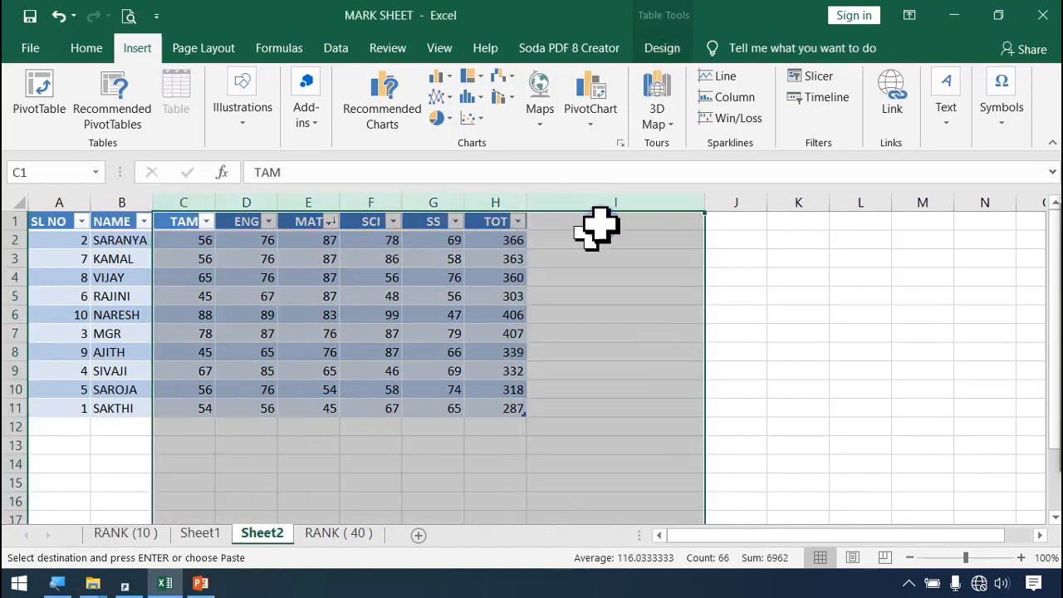
pyautogui.click(86, 49)
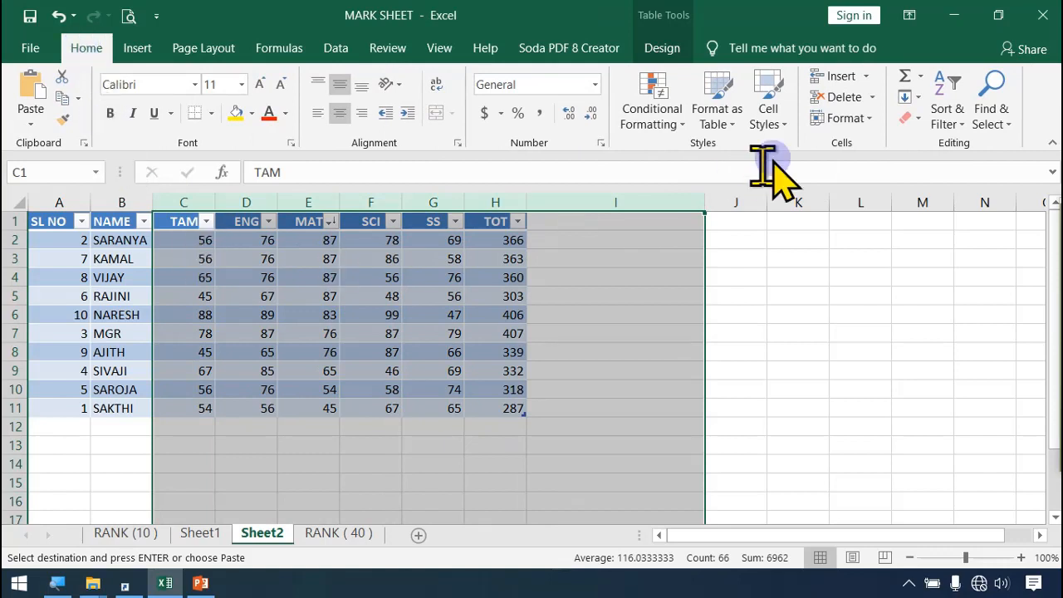
pyautogui.click(871, 97)
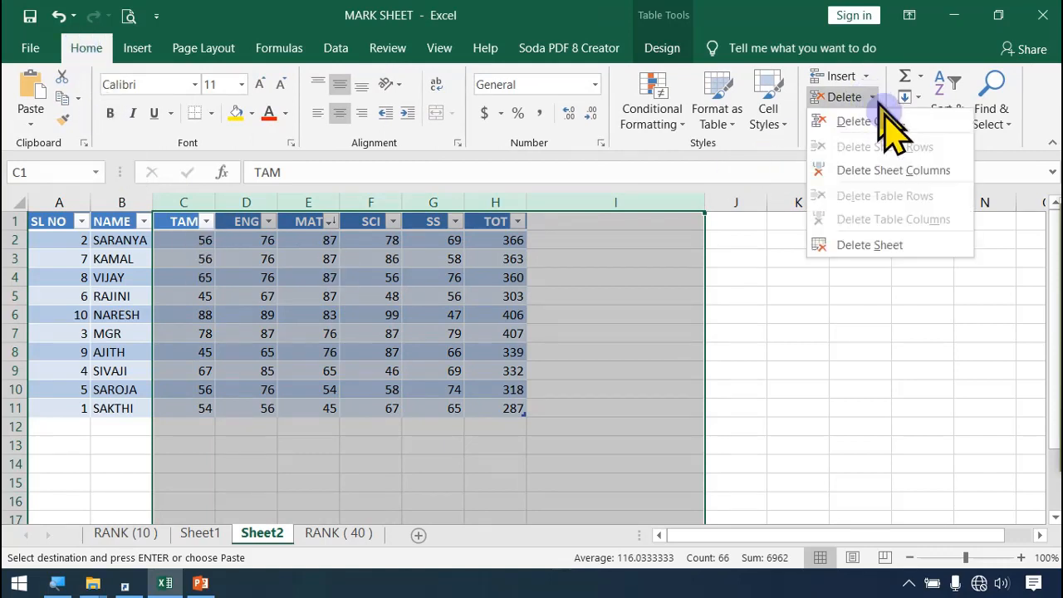
pyautogui.click(925, 170)
pyautogui.click(685, 332)
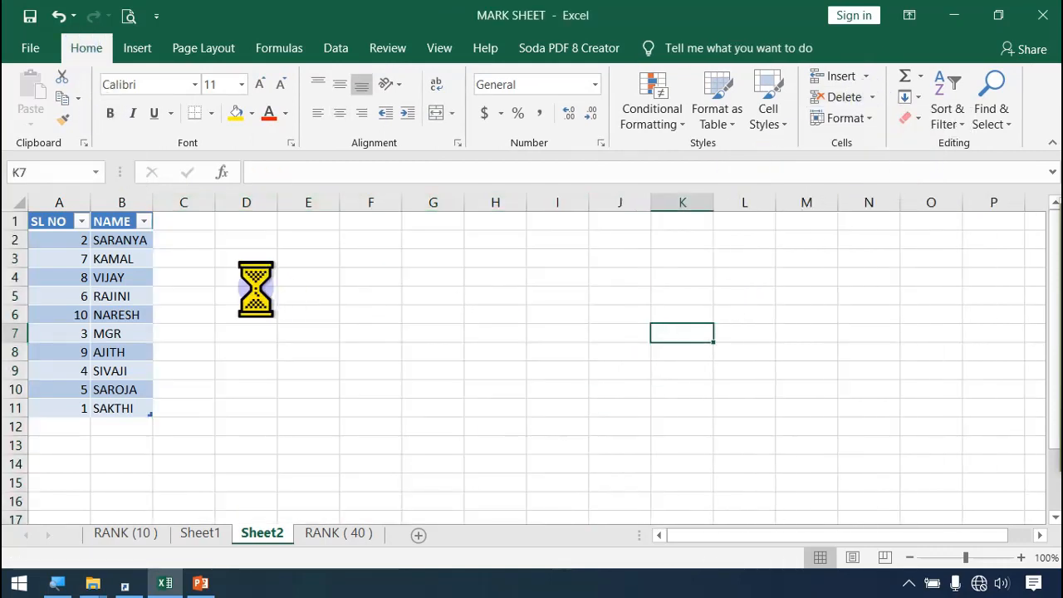
# Step: Sort the copied table on Sheet2 by SL NO from smallest to largest and select cell C2 beside the first name
pyautogui.scroll(3, 255, 289)
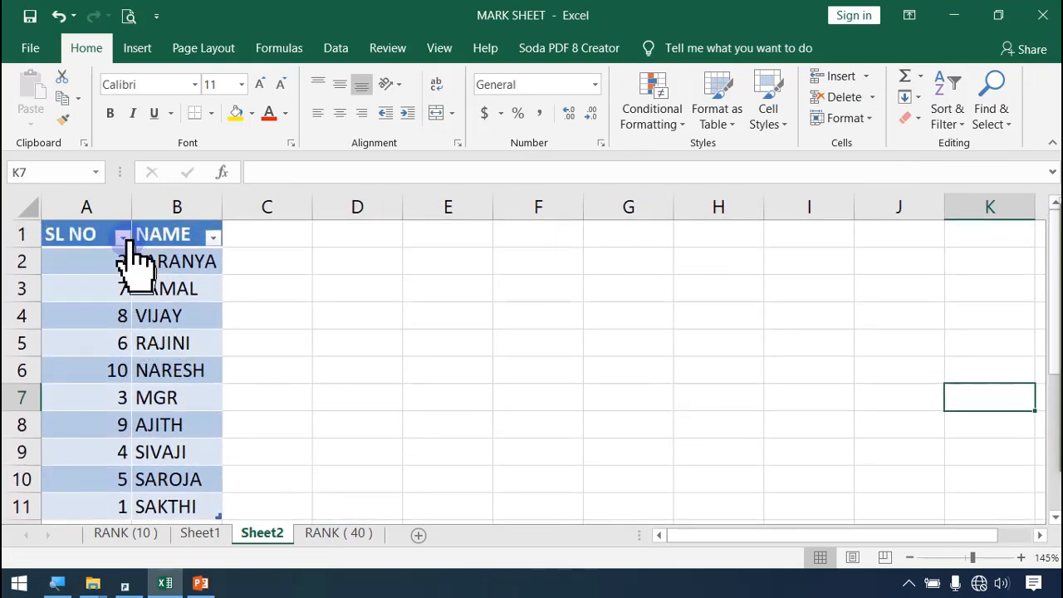
pyautogui.click(123, 237)
pyautogui.click(215, 192)
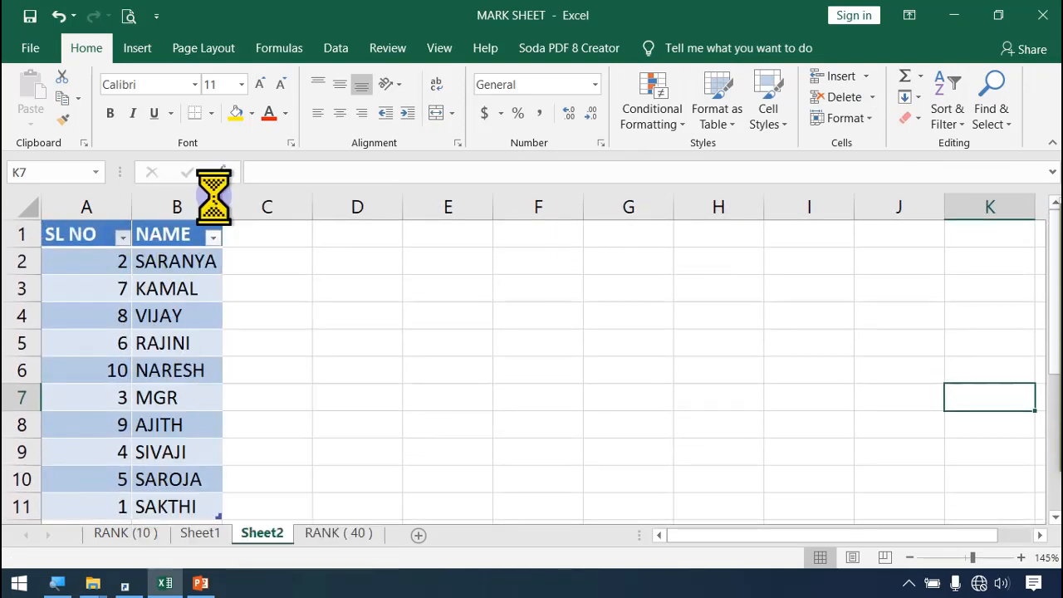
pyautogui.scroll(-3, 316, 355)
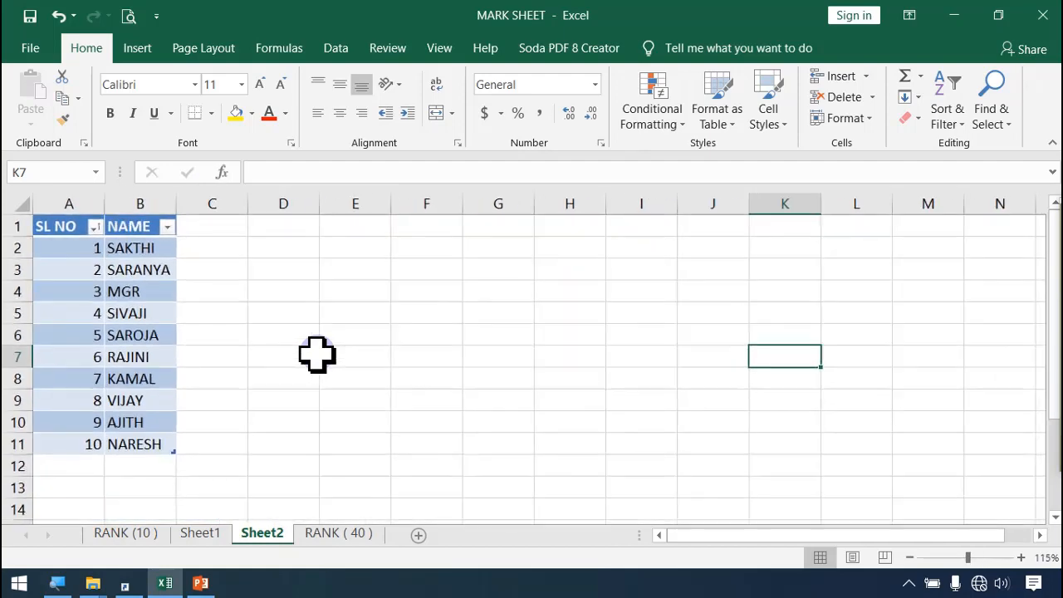
pyautogui.click(315, 354)
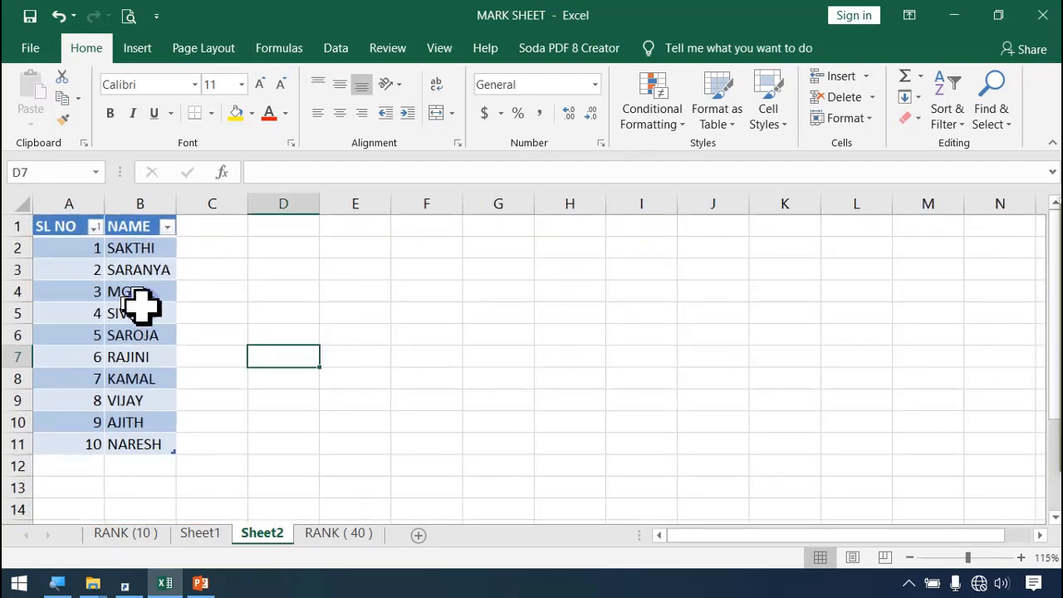
pyautogui.scroll(1, 154, 309)
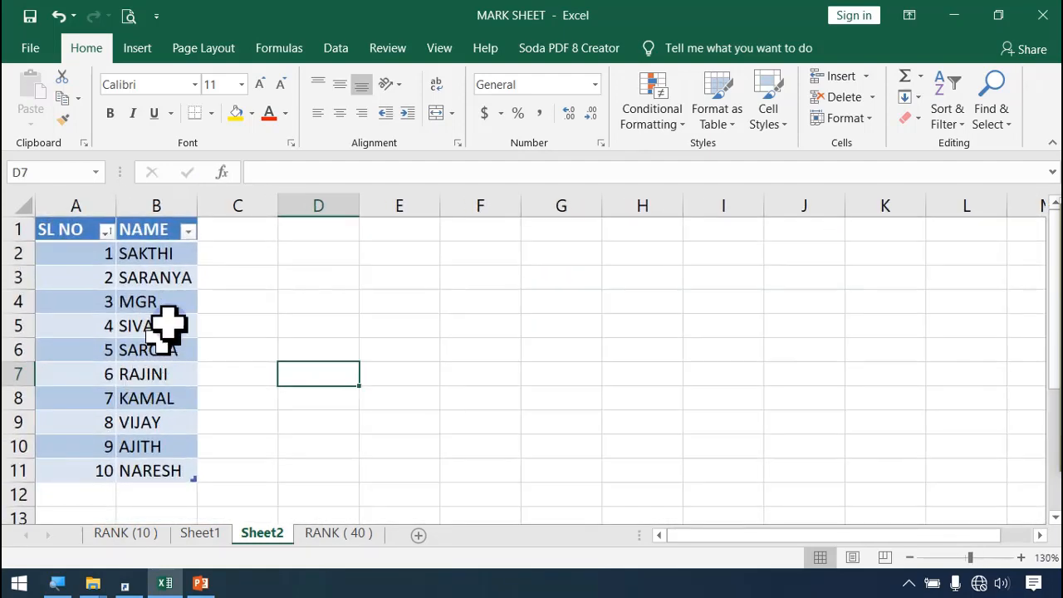
pyautogui.click(235, 256)
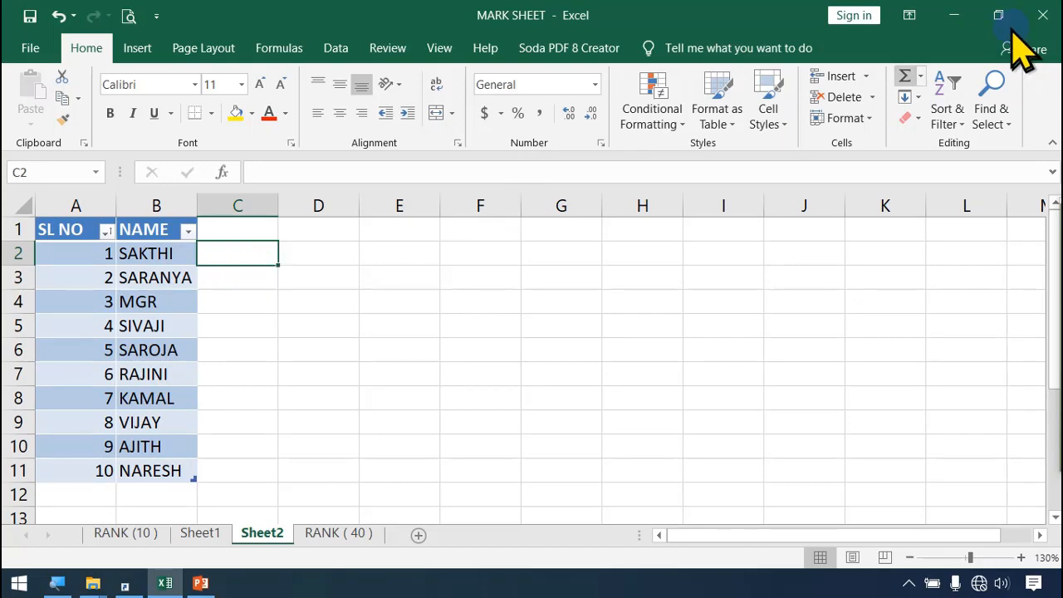
# Step: Switch to the Windows desktop, create a new folder named 7 CSEC there, and open it in a maximized window
pyautogui.click(954, 18)
pyautogui.click(954, 16)
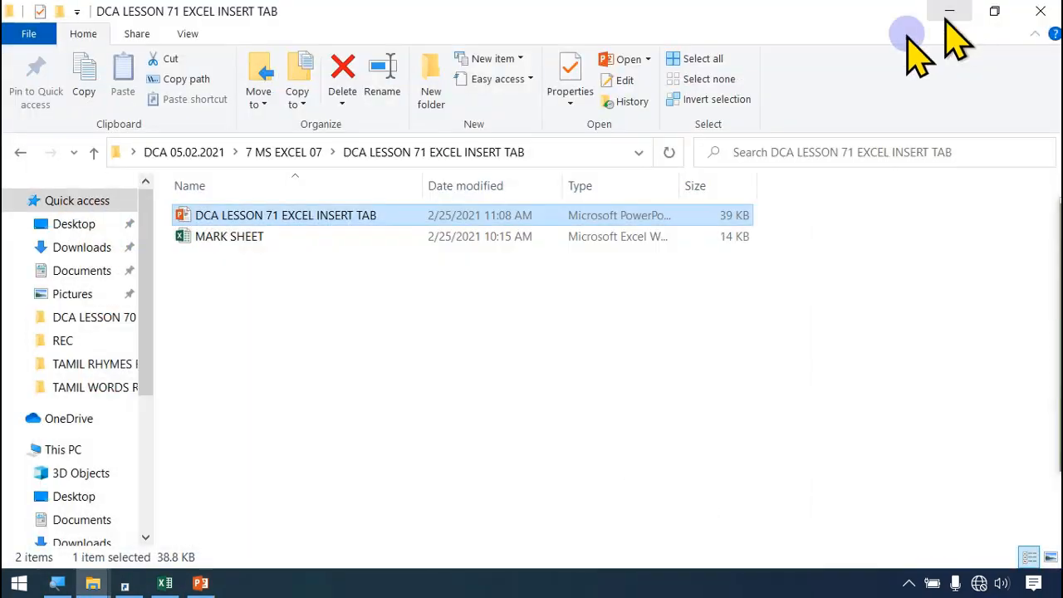
pyautogui.click(950, 12)
pyautogui.click(951, 12)
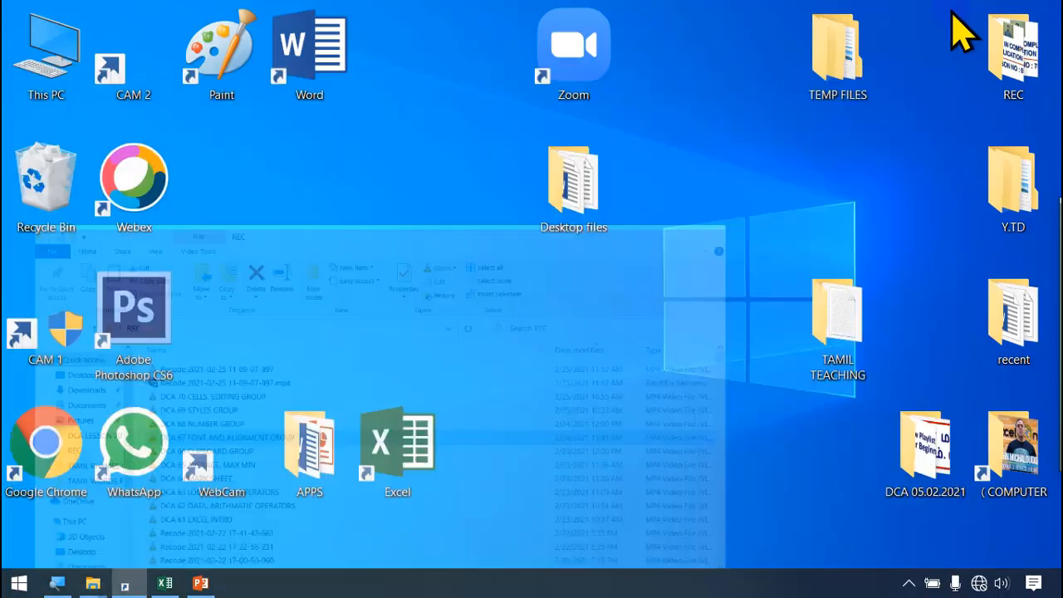
pyautogui.rightClick(374, 193)
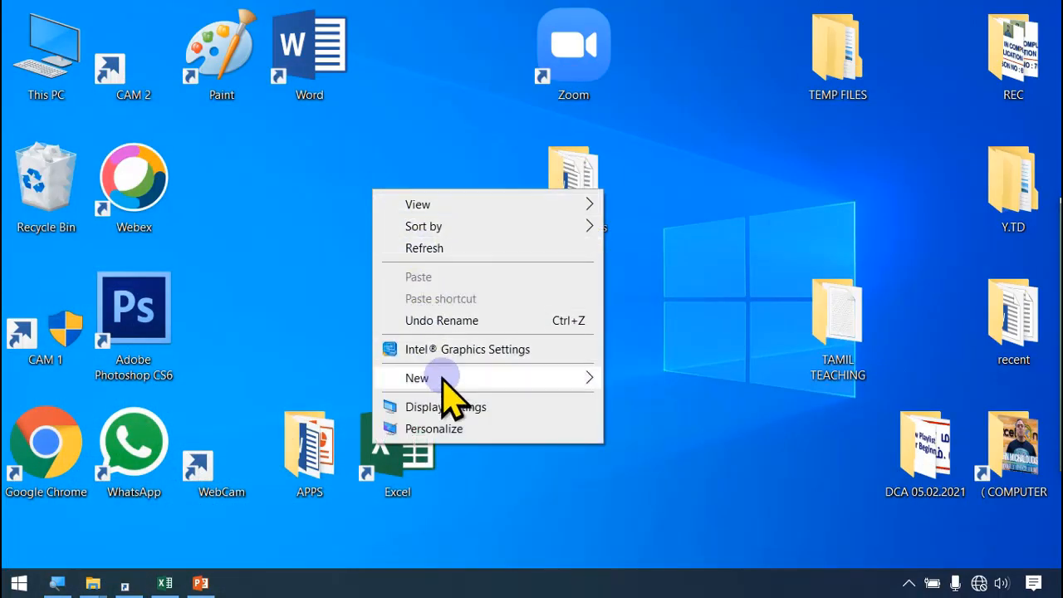
pyautogui.click(575, 377)
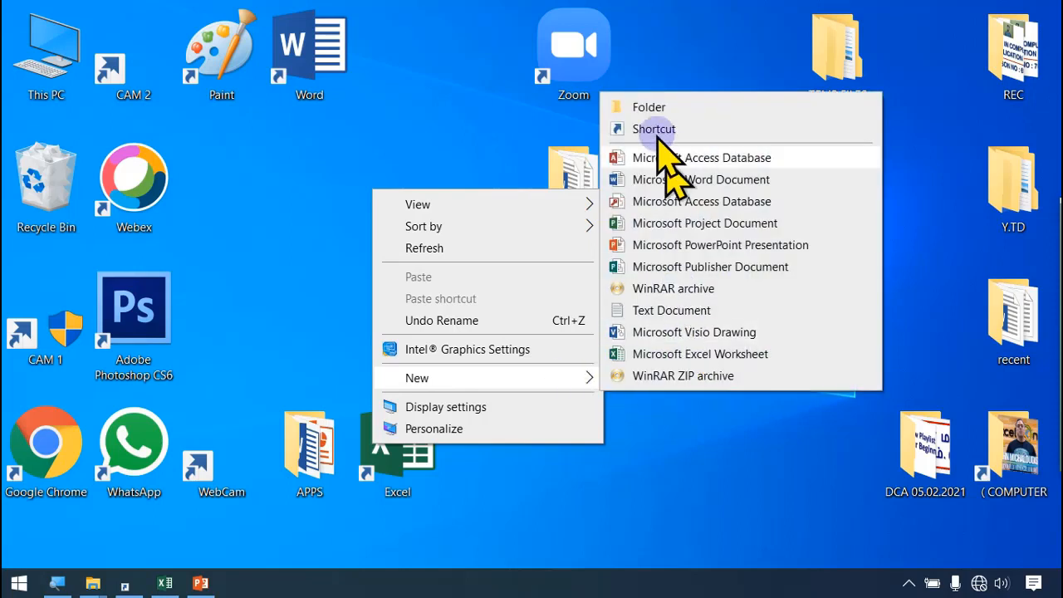
pyautogui.click(649, 107)
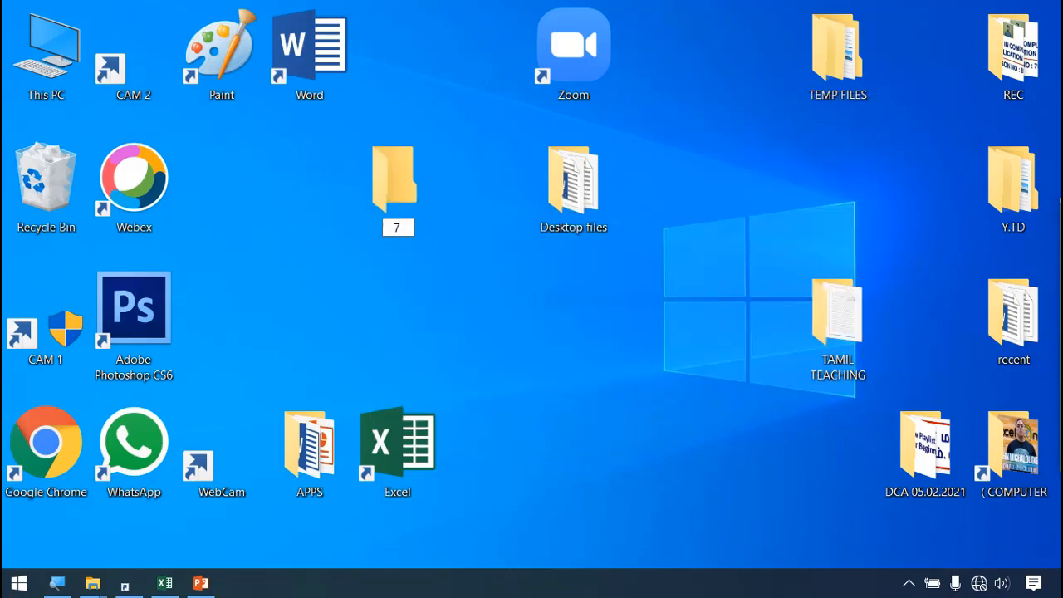
pyautogui.write('7 CSEC')
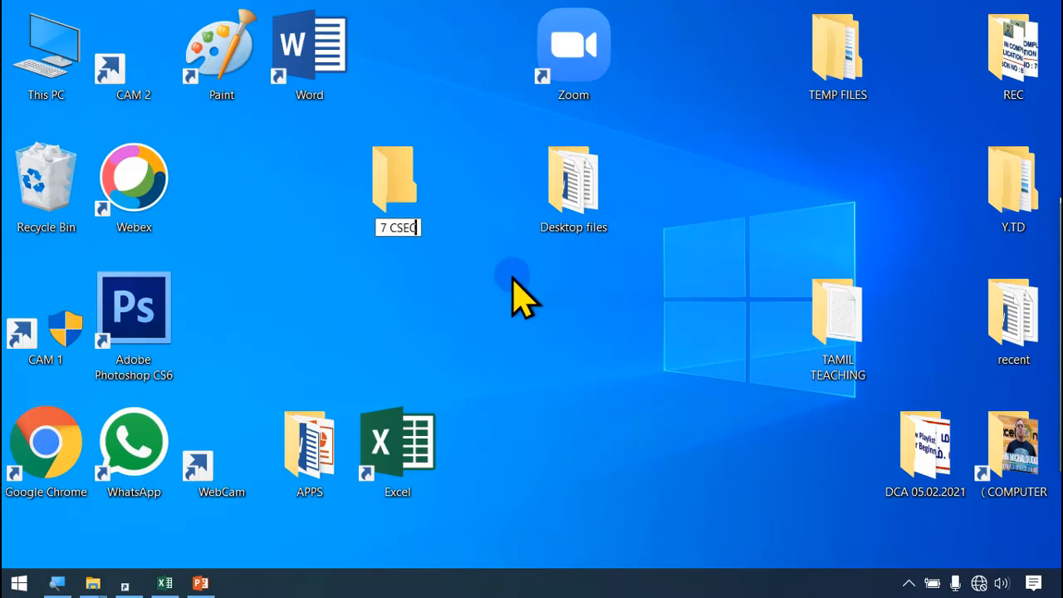
pyautogui.press('Return')
pyautogui.press('Return')
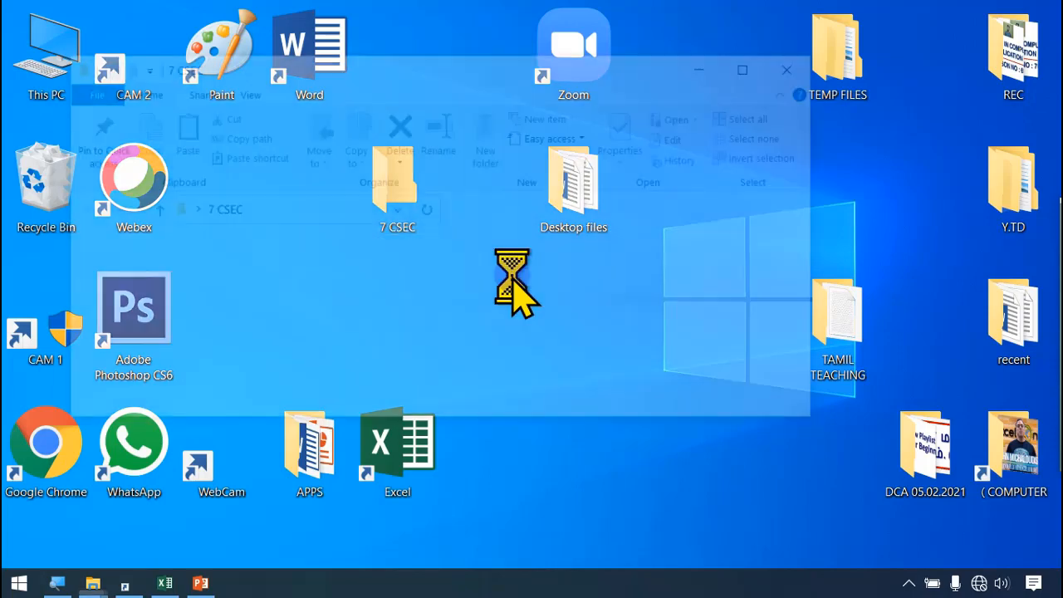
pyautogui.click(754, 65)
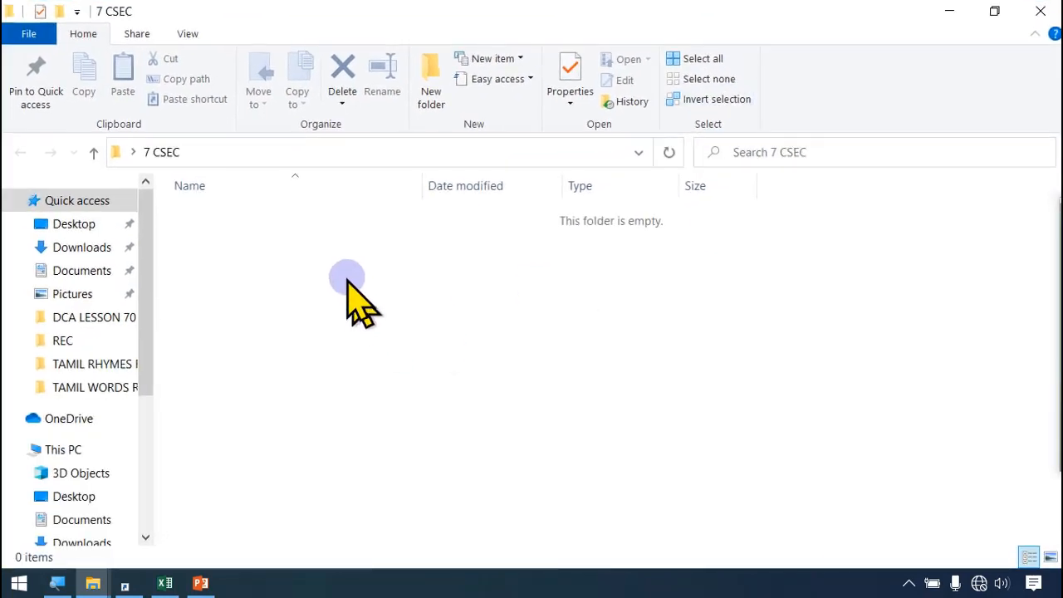
# Step: Create a Word document in the 7 CSEC folder, named with "1." followed by the first student's name
pyautogui.rightClick(349, 281)
pyautogui.moveTo(424, 519)
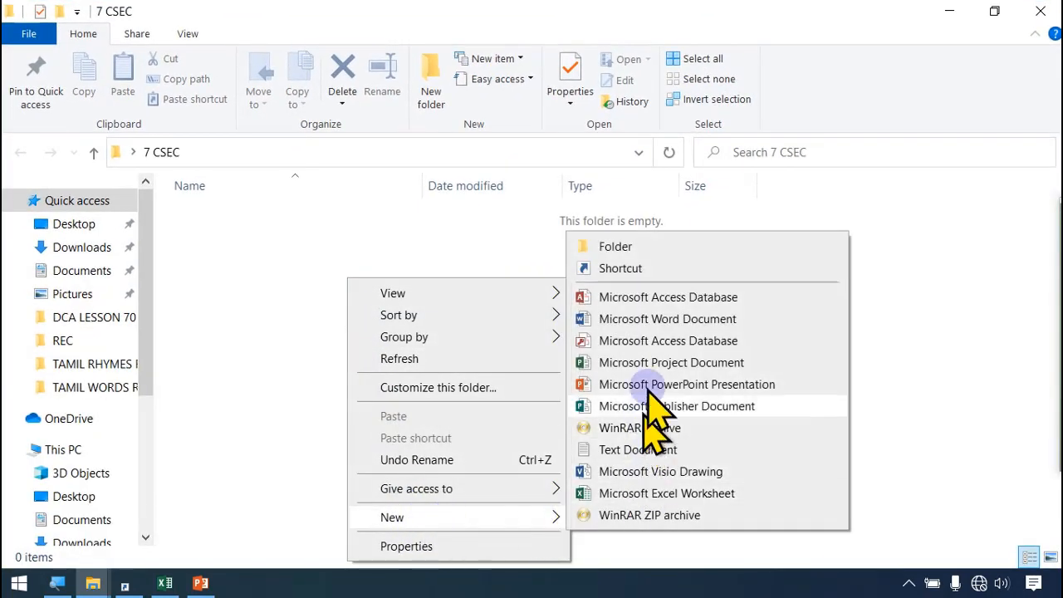
pyautogui.click(662, 321)
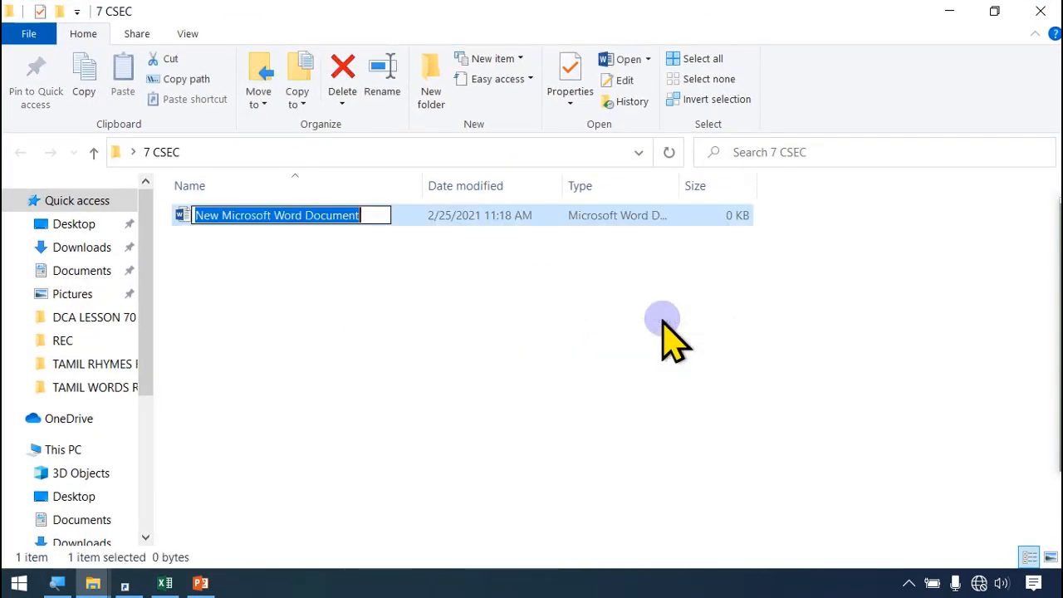
pyautogui.write('SAKTHI')
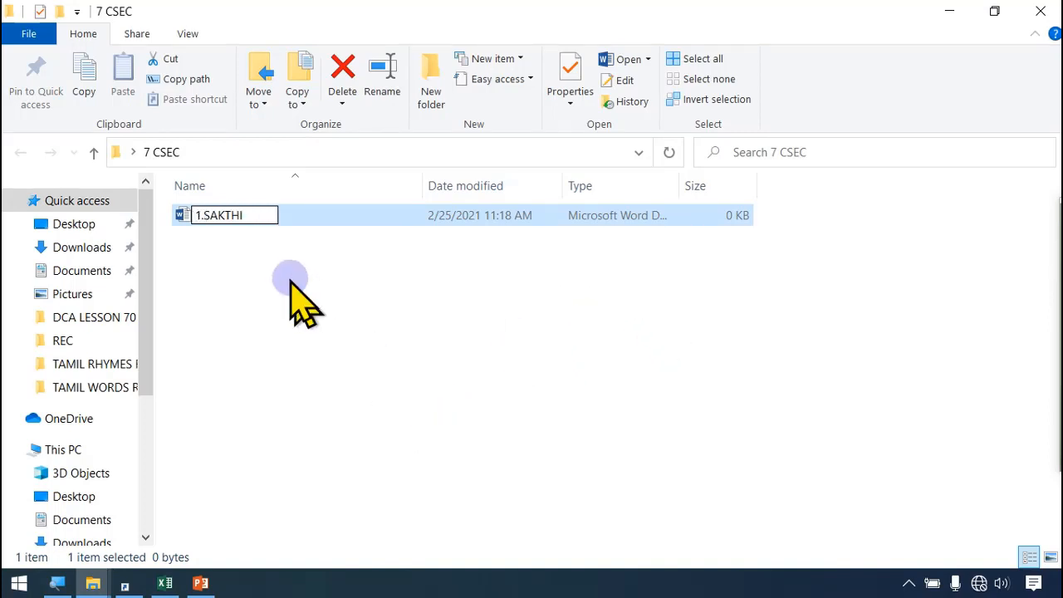
# Step: Open the first student's document in Word, enter the student's name and short filler lines such as AS, DA and SD, and save and close it
pyautogui.click(286, 214)
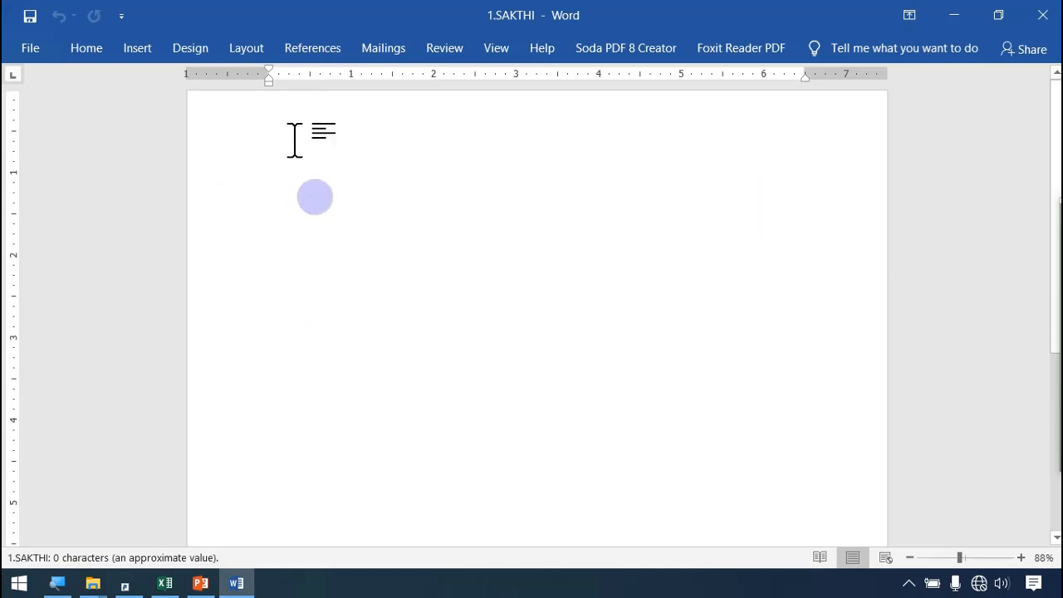
pyautogui.write('SAKTHI')
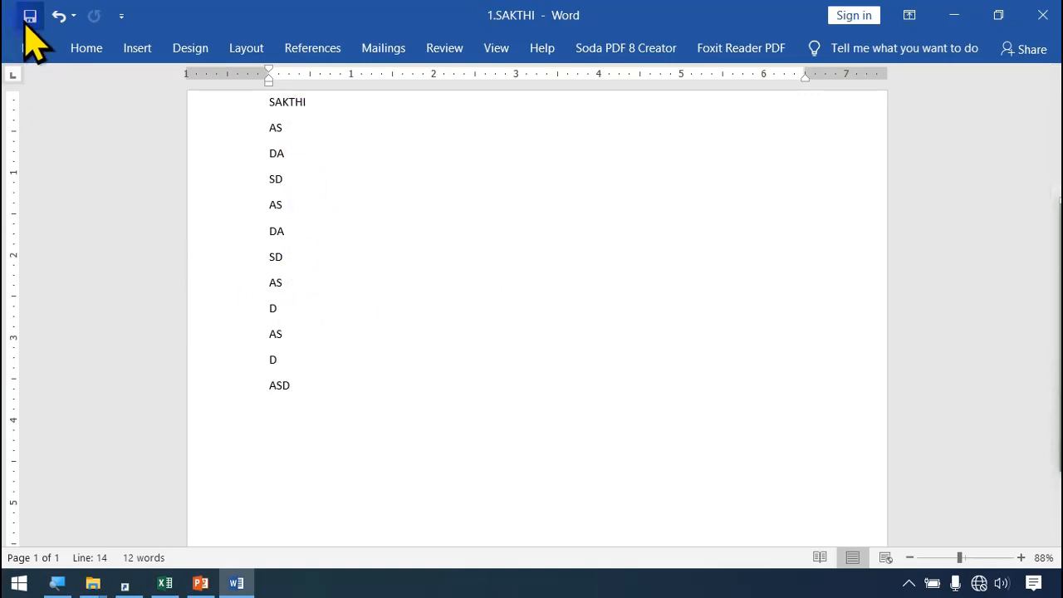
pyautogui.click(1041, 14)
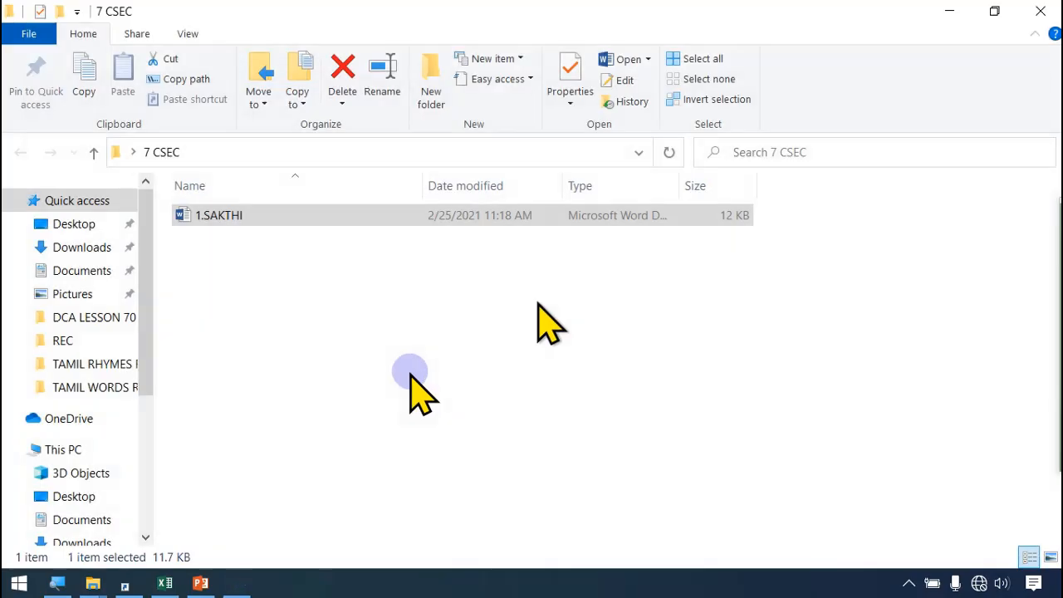
# Step: Create a second Word document in the 7 CSEC folder, named with "2." followed by the second student's name from the Excel list
pyautogui.rightClick(304, 347)
pyautogui.click(165, 582)
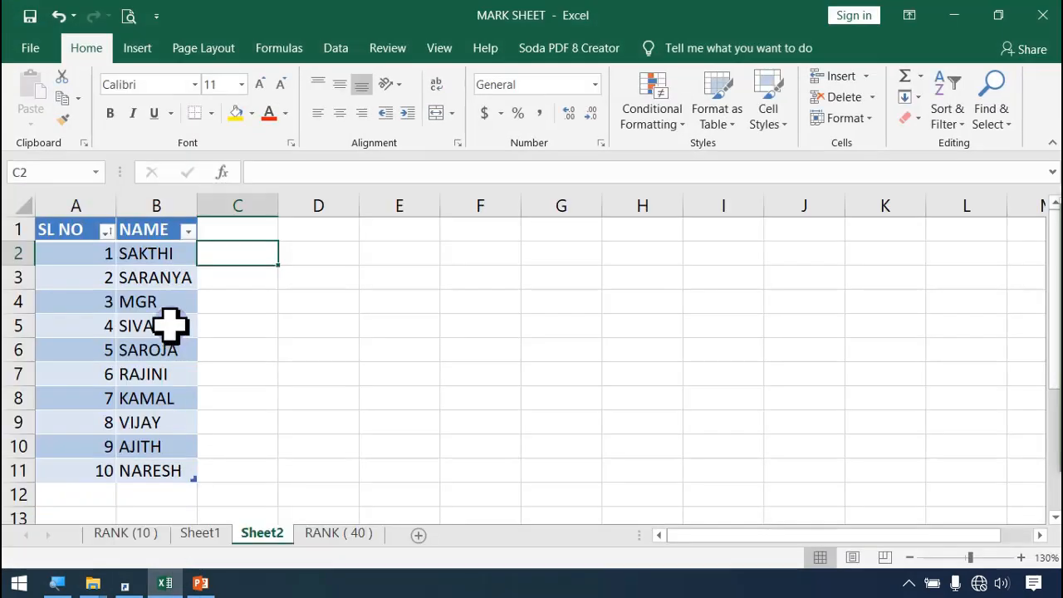
pyautogui.click(200, 582)
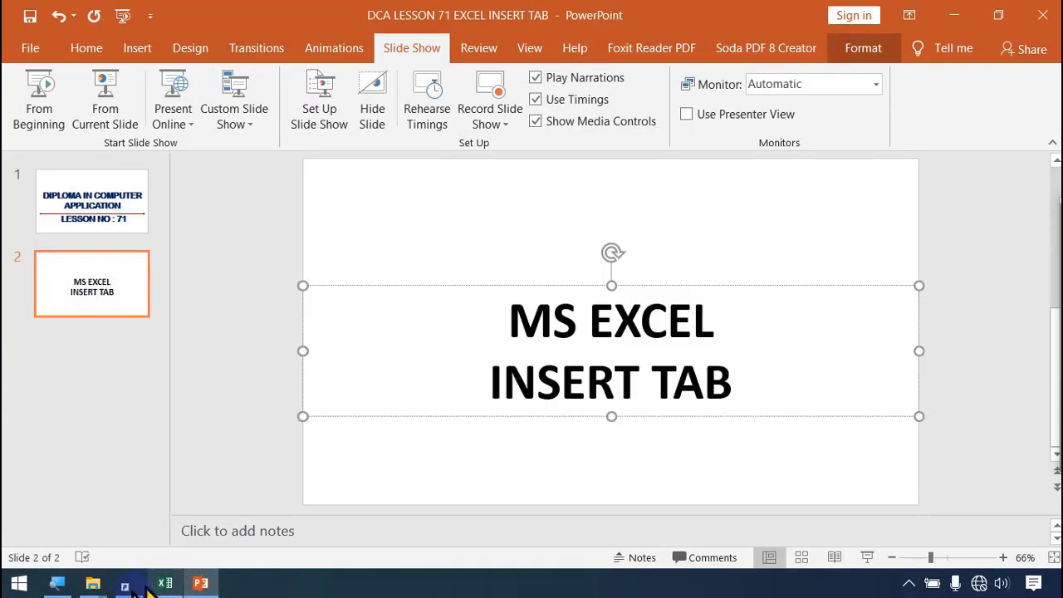
pyautogui.moveTo(95, 583)
pyautogui.click(484, 465)
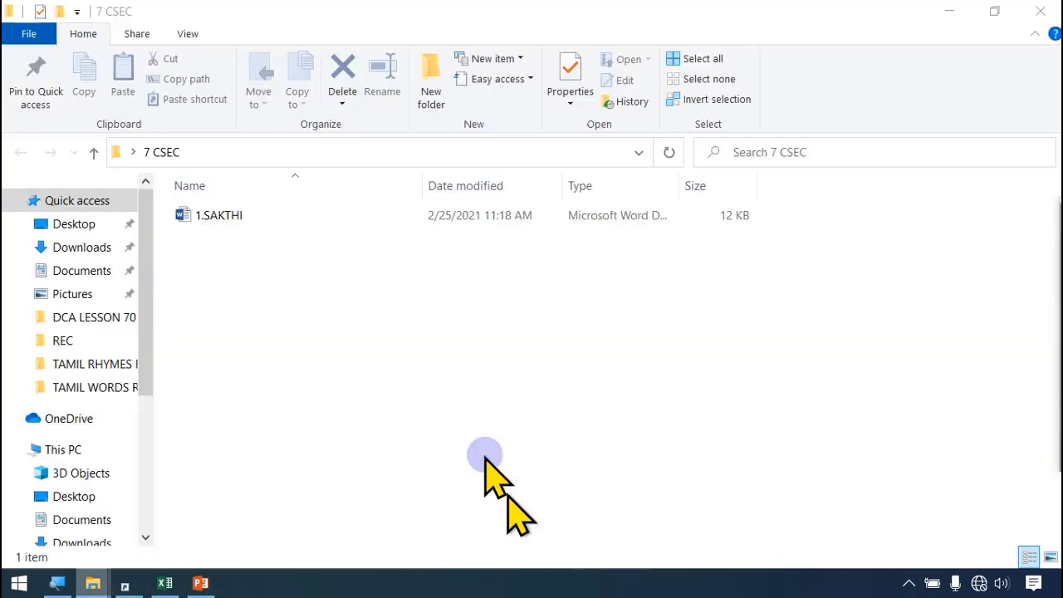
pyautogui.rightClick(409, 333)
pyautogui.moveTo(473, 286)
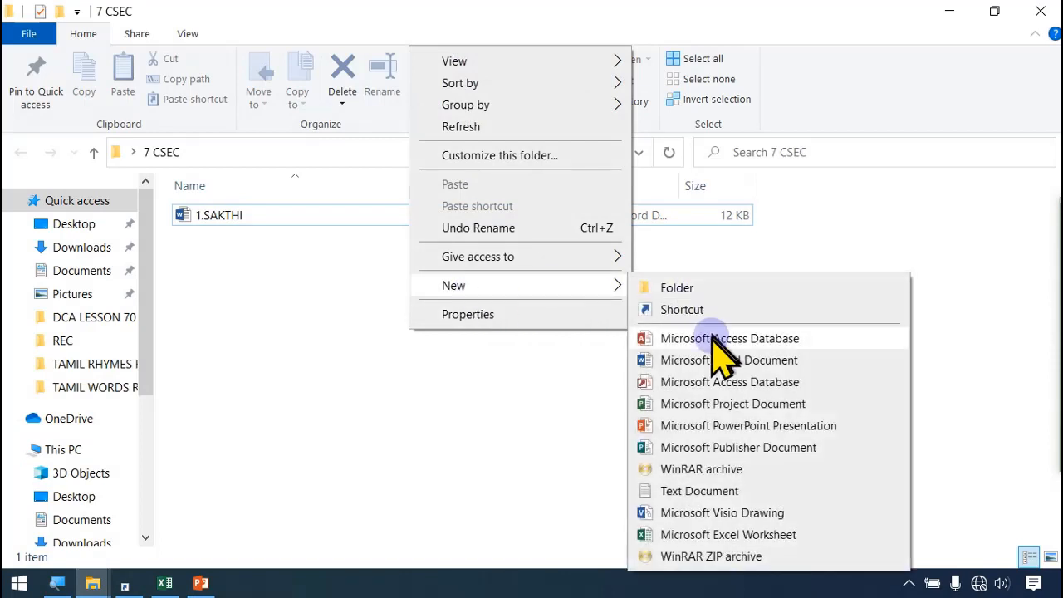
pyautogui.click(734, 362)
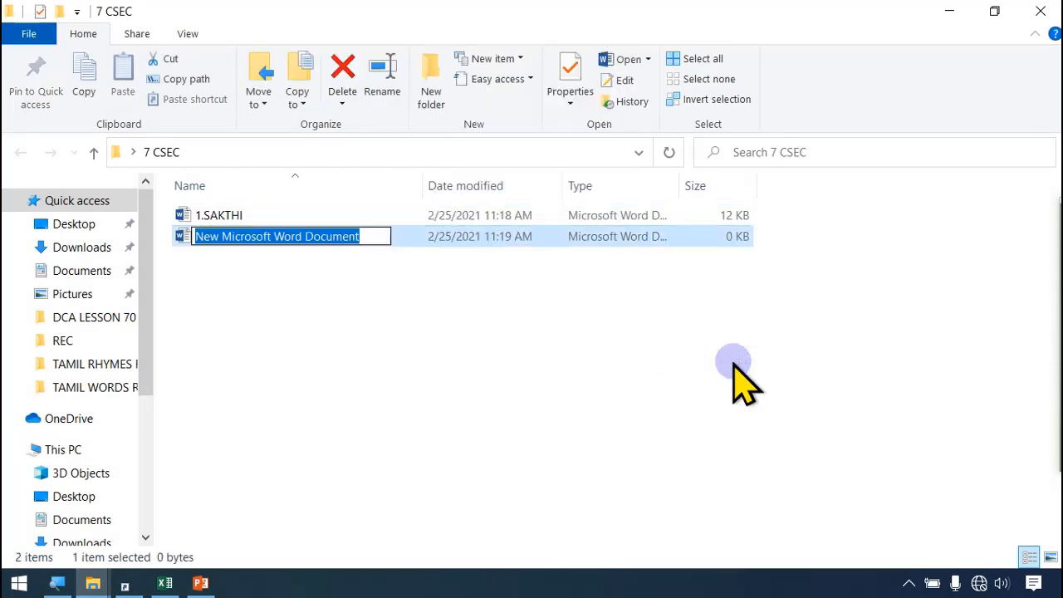
pyautogui.write('2.SAR')
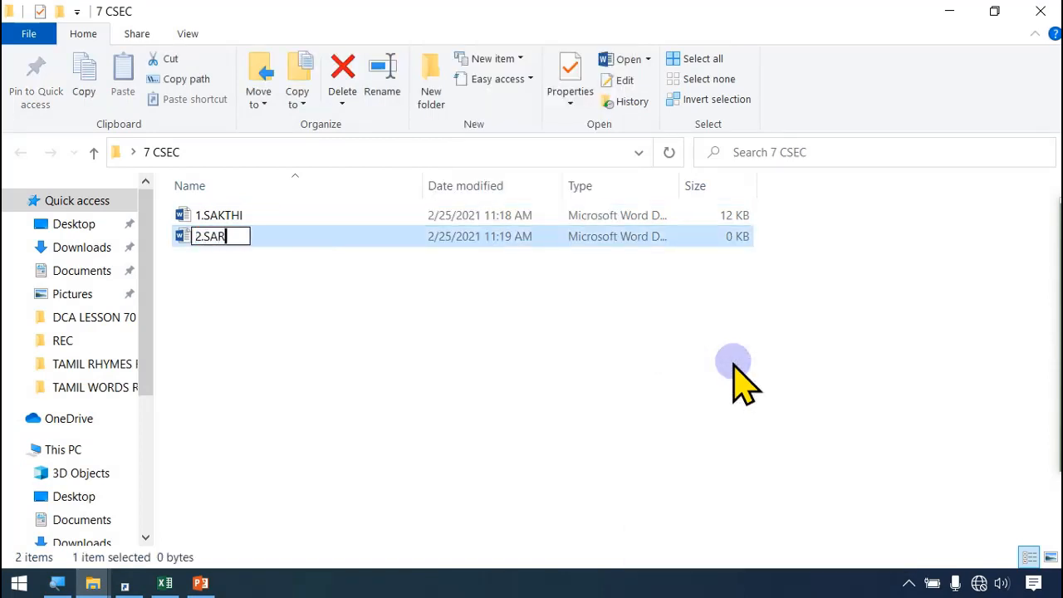
pyautogui.write('ANYA')
pyautogui.press('Return')
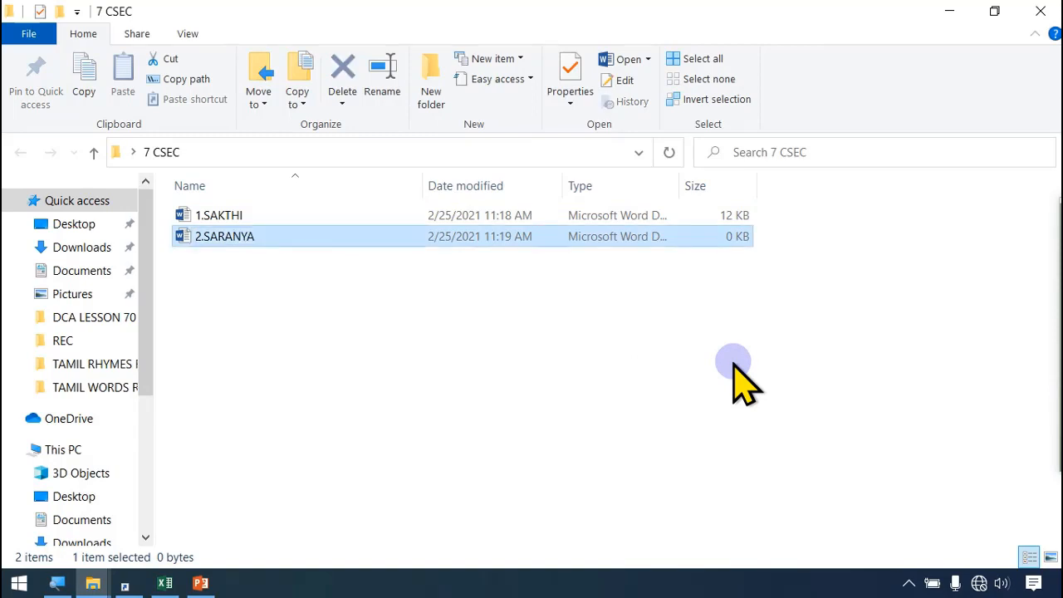
# Step: Open the second student's document in Word, enter the student's name and filler lines such as ASD and DAS, and save and close it
pyautogui.press('Return')
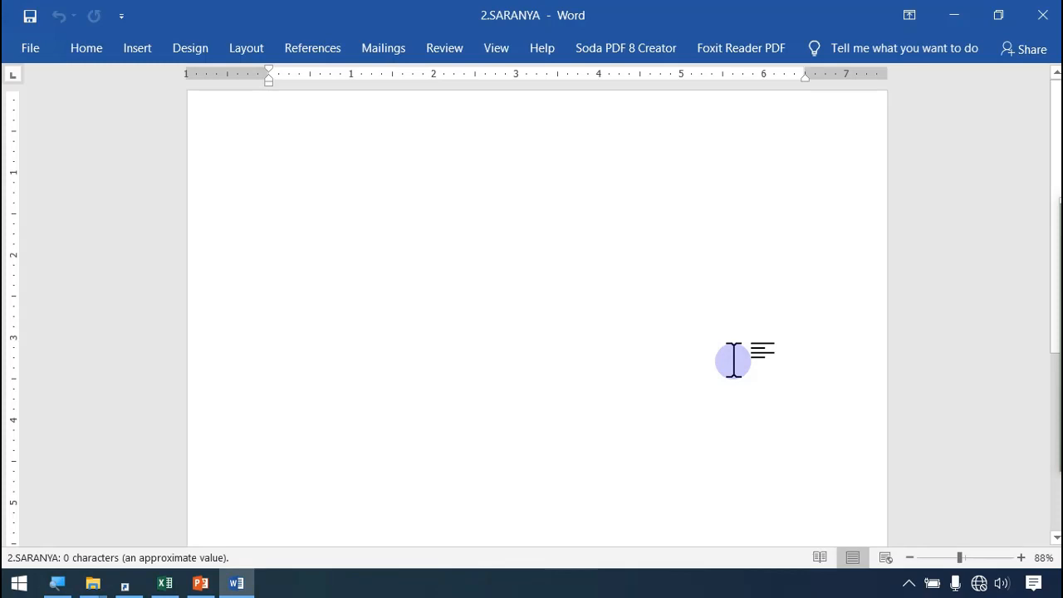
pyautogui.write('SARANYA')
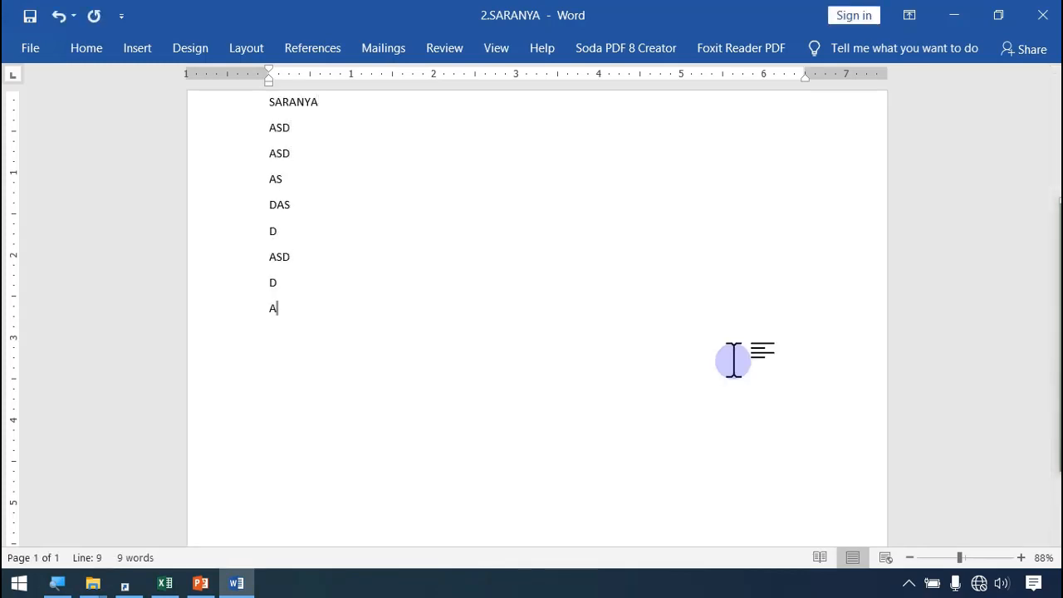
pyautogui.hotkey('ctrl', 's')
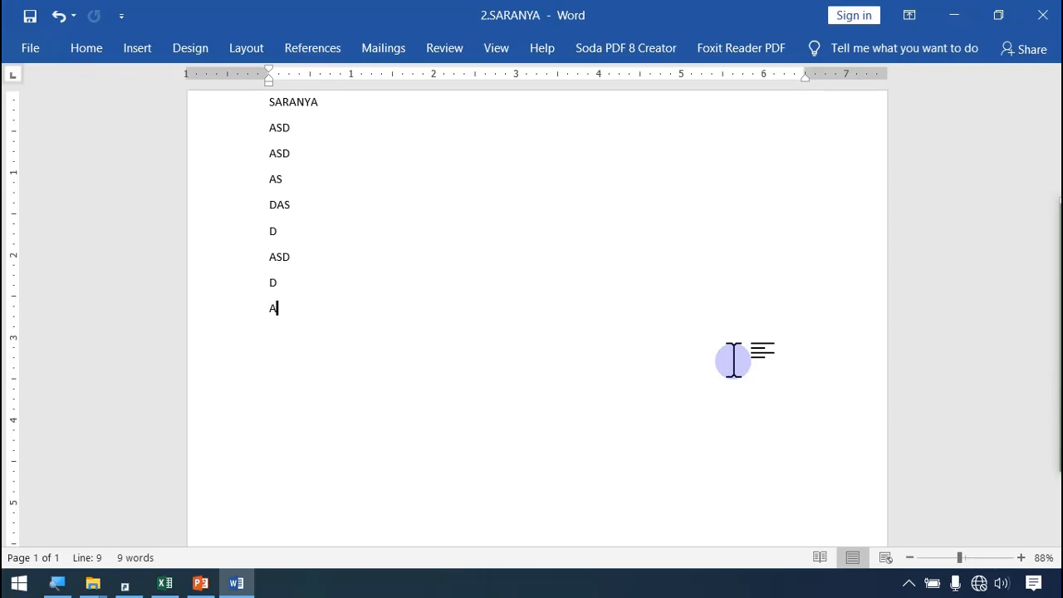
pyautogui.click(1042, 14)
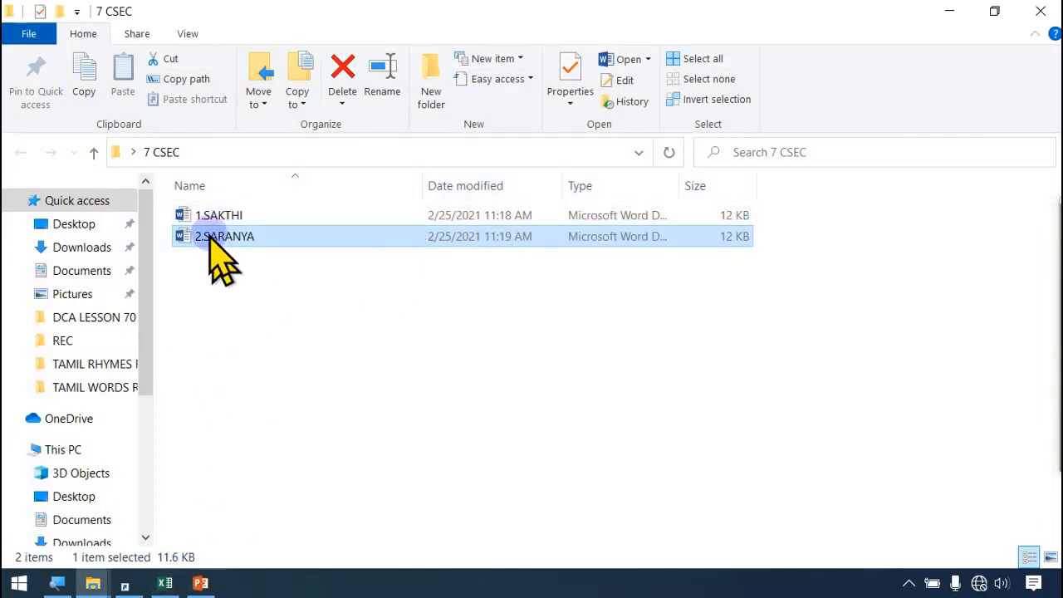
# Step: Switch back to the MARK SHEET workbook in Excel and rename Sheet2 as 7 C SEC
pyautogui.click(170, 583)
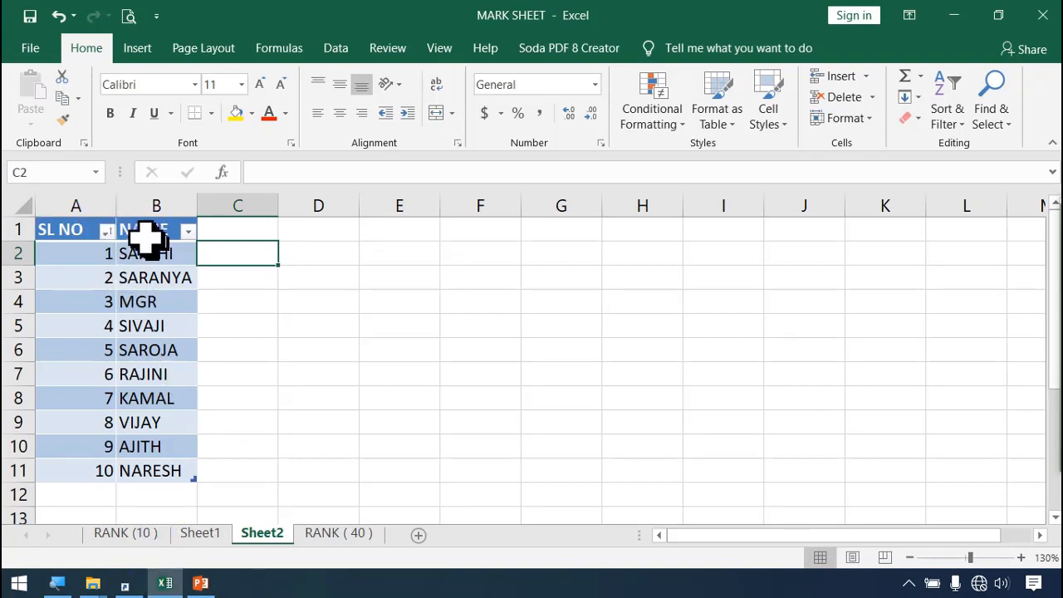
pyautogui.doubleClick(267, 534)
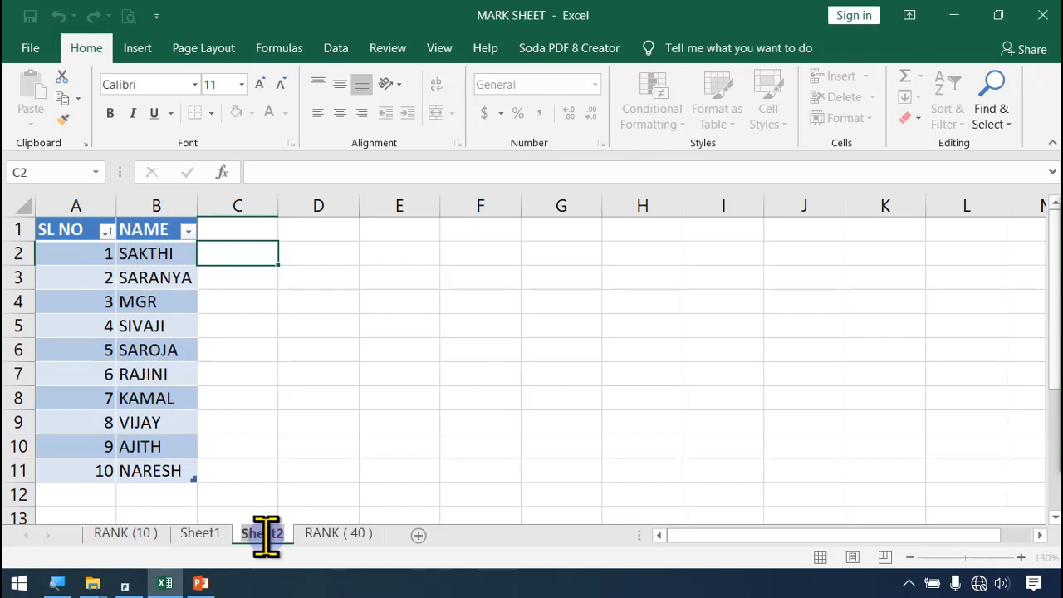
pyautogui.write('7 C')
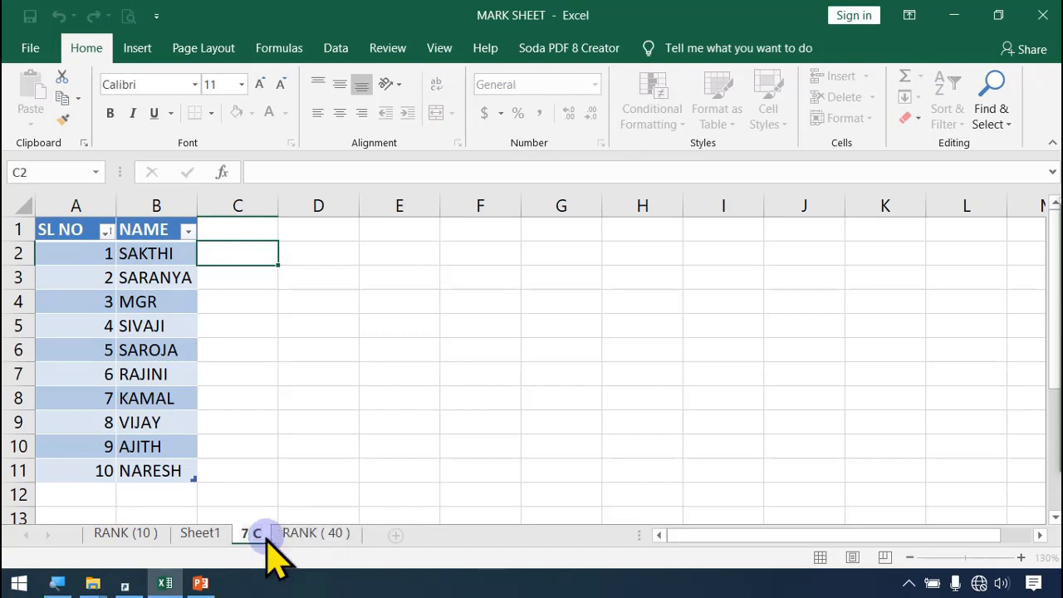
pyautogui.write(' SEC')
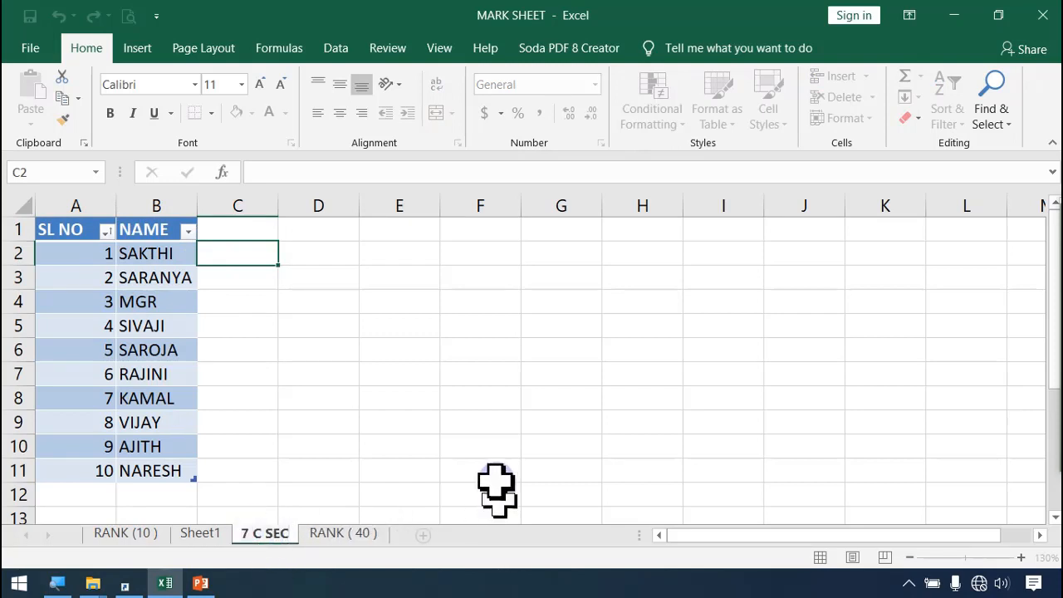
# Step: Insert a hyperlink in cell C2 to the first student's Word document in the 7 CSEC folder on the Desktop
pyautogui.click(486, 420)
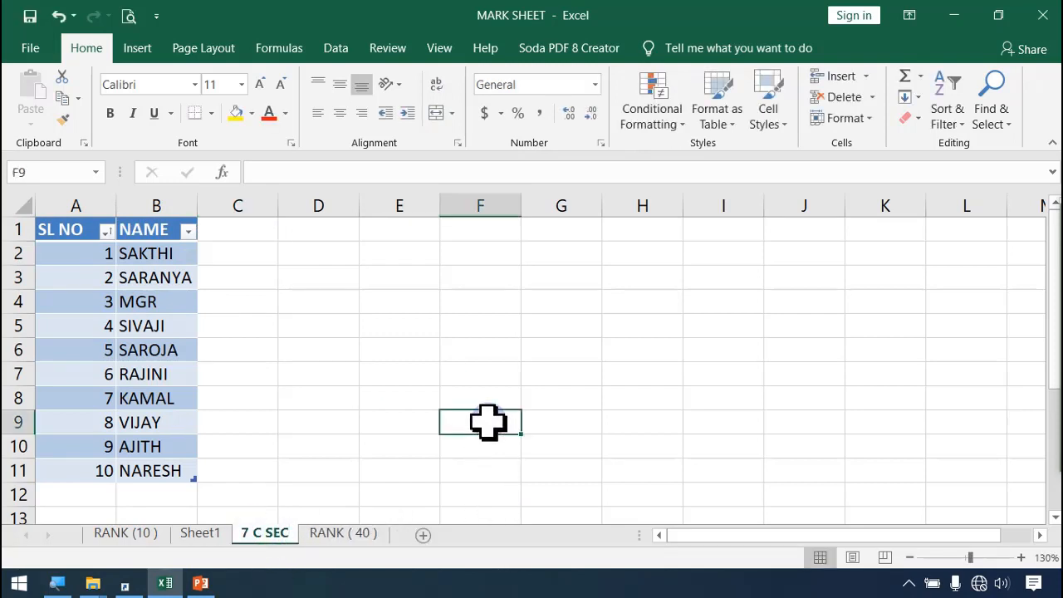
pyautogui.click(241, 261)
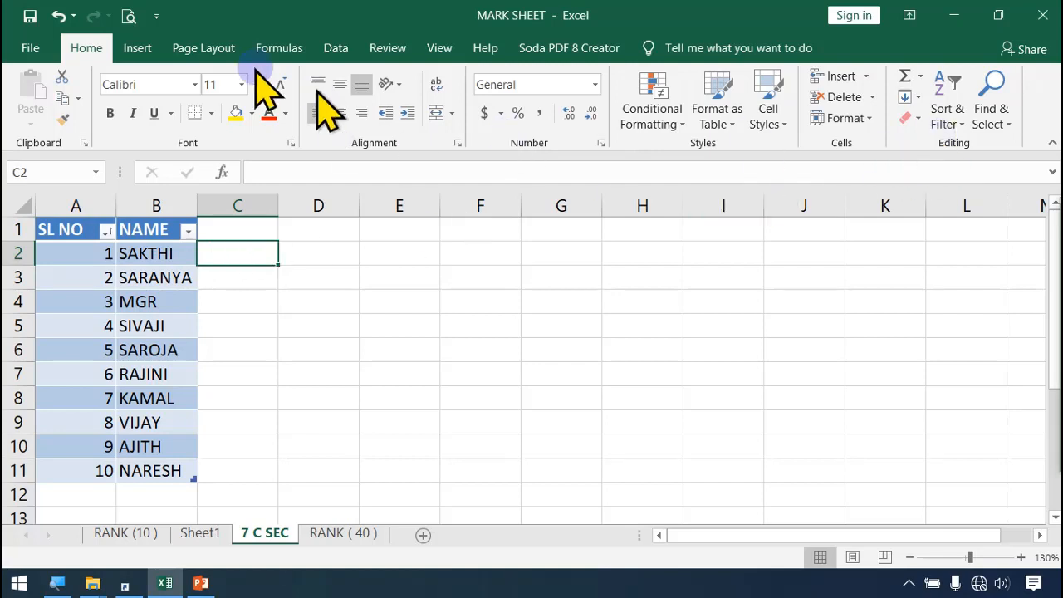
pyautogui.click(138, 48)
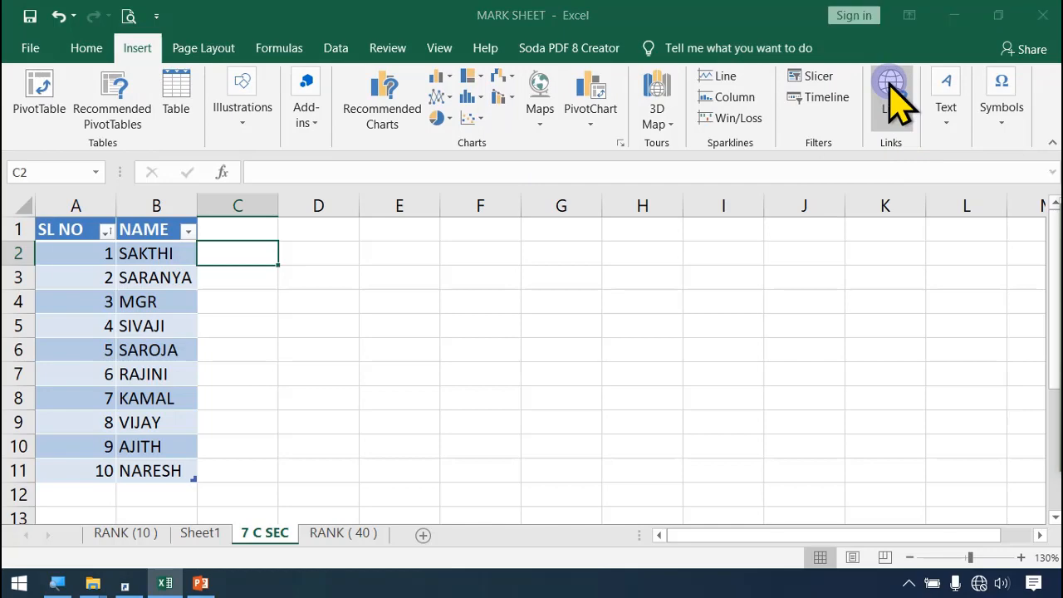
pyautogui.click(891, 93)
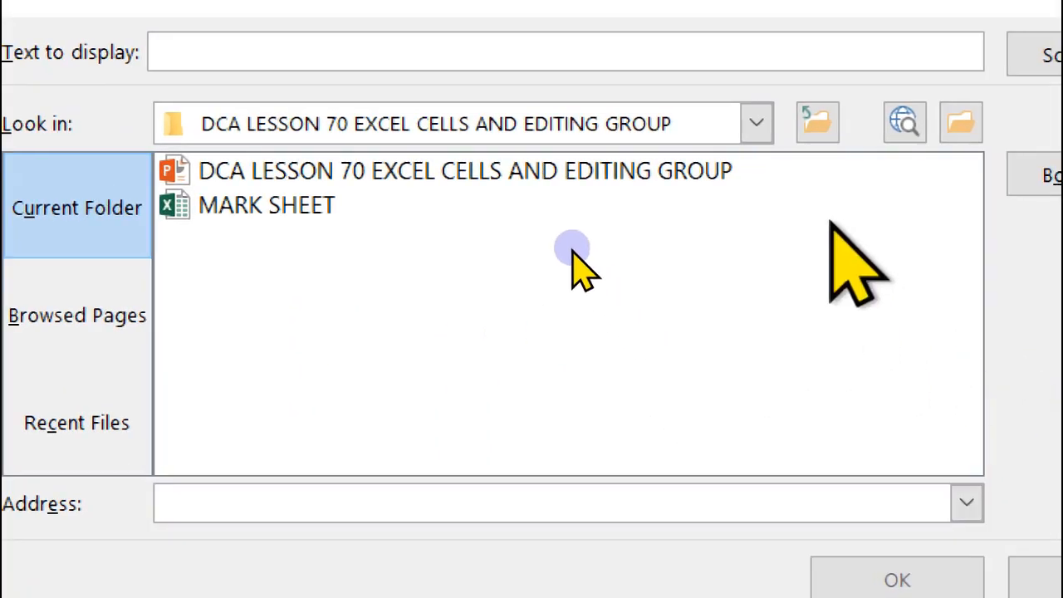
pyautogui.click(755, 123)
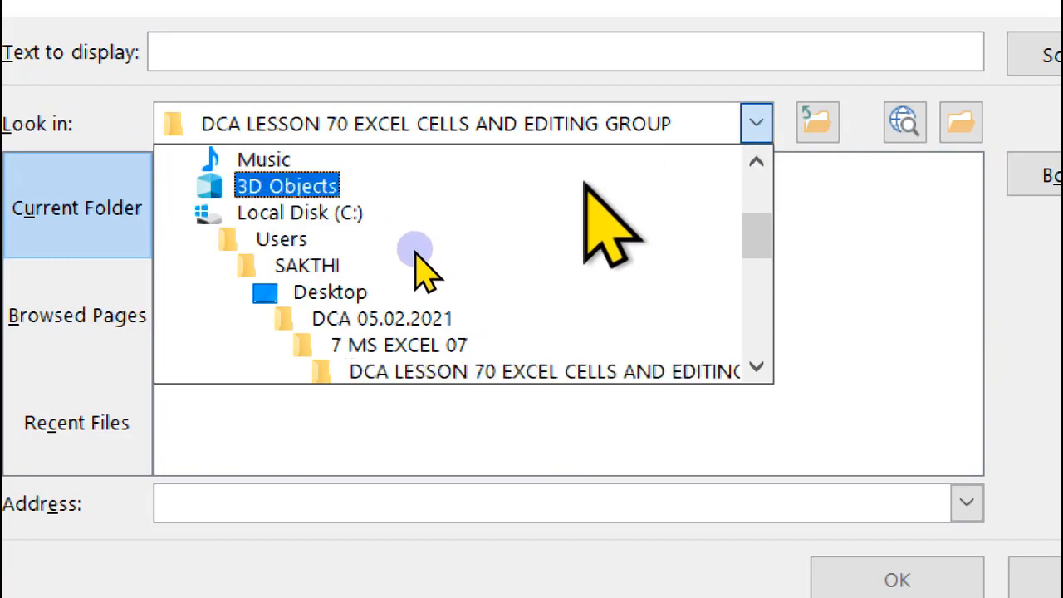
pyautogui.click(315, 292)
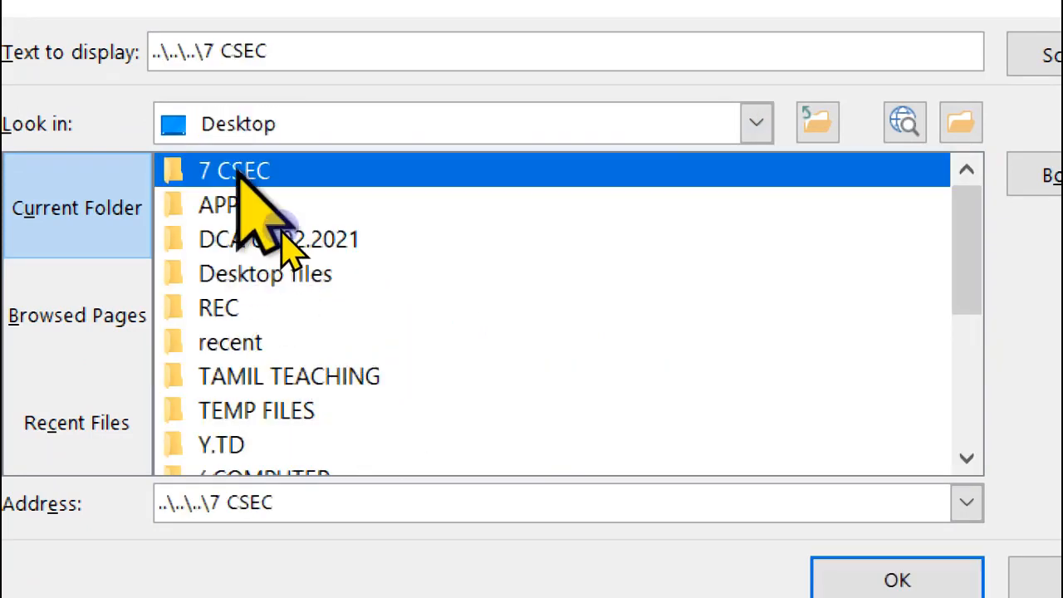
pyautogui.doubleClick(237, 172)
pyautogui.click(261, 171)
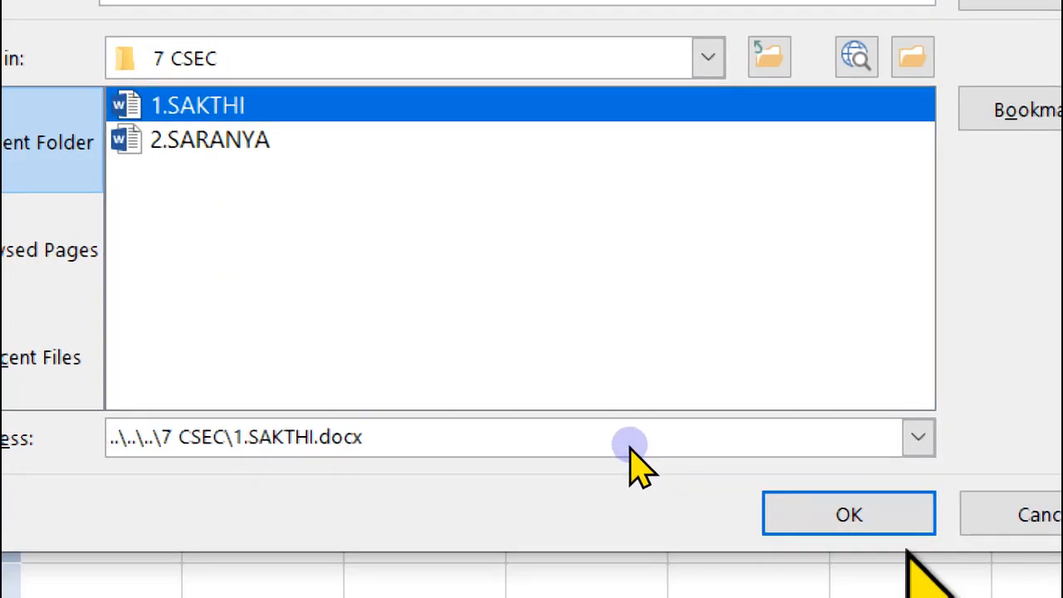
pyautogui.click(895, 579)
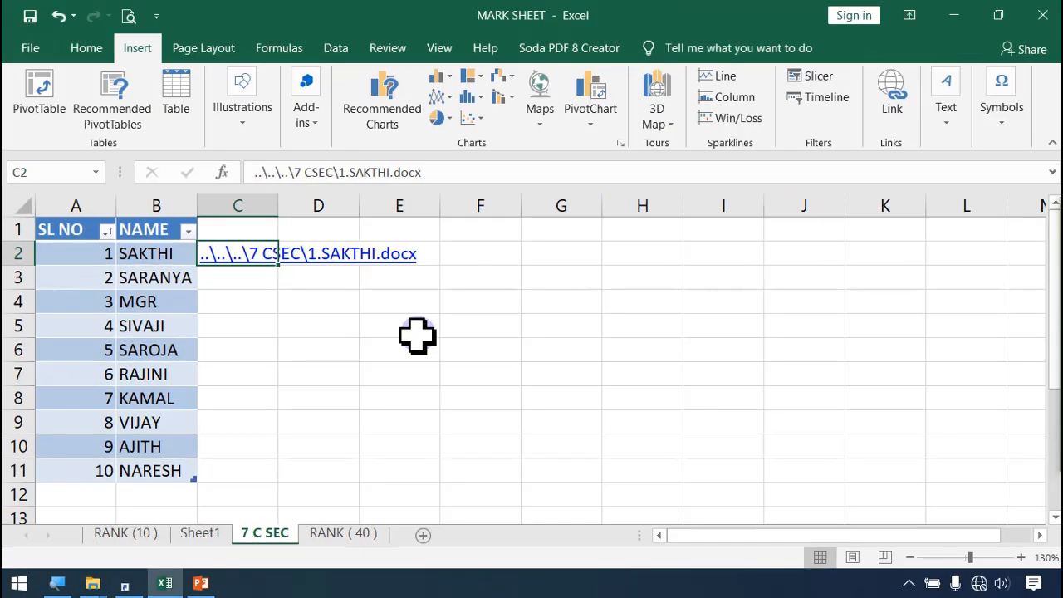
# Step: Autofit column C to the link text, and test the C2 hyperlink by opening the linked Word document and closing it
pyautogui.click(424, 345)
pyautogui.moveTo(182, 57); pyautogui.dragTo(186, 61)
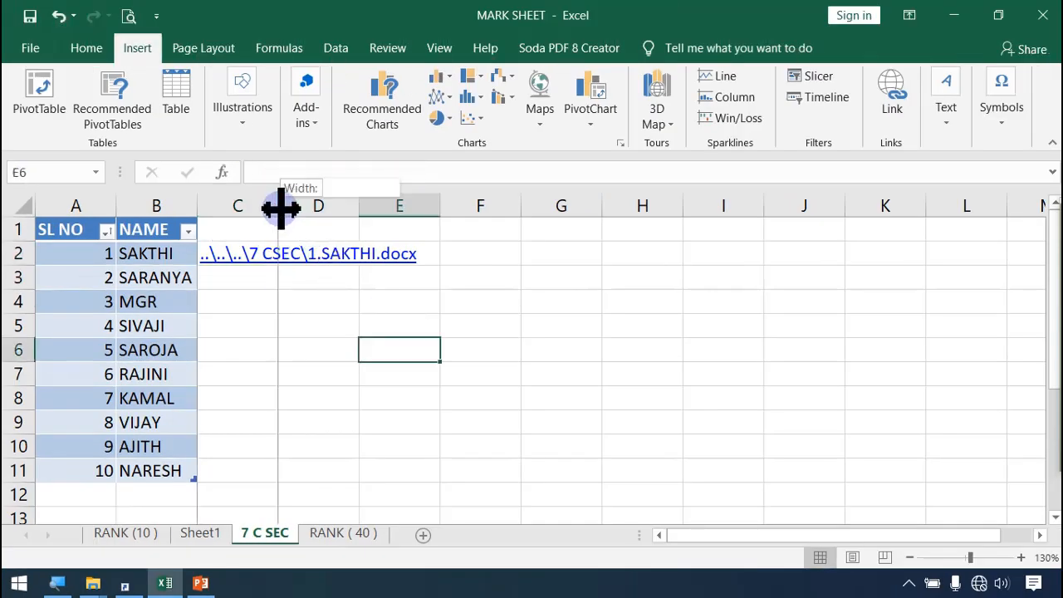
pyautogui.doubleClick(280, 207)
pyautogui.click(301, 258)
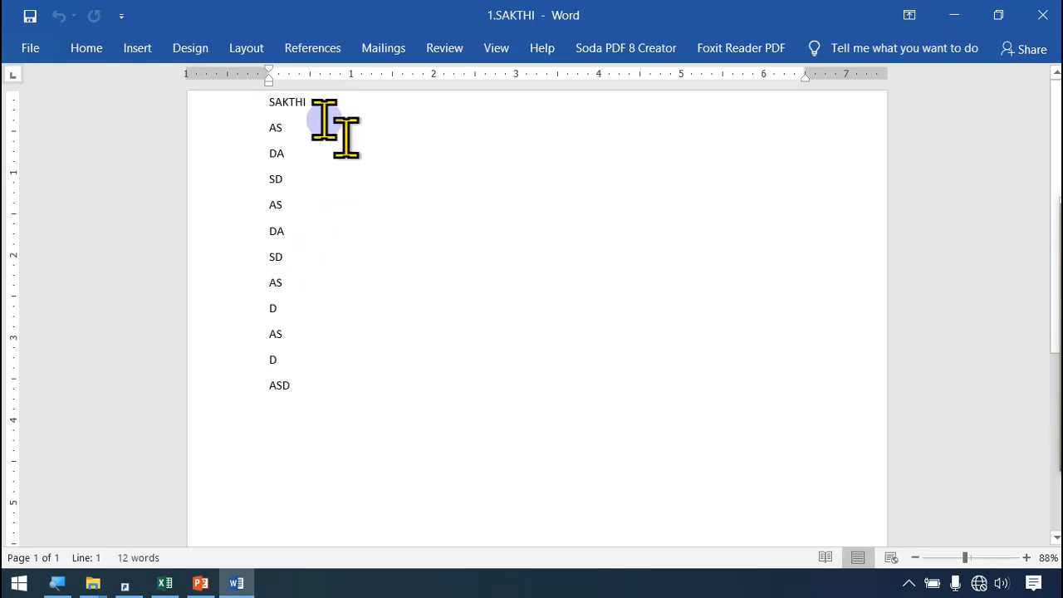
pyautogui.click(1039, 15)
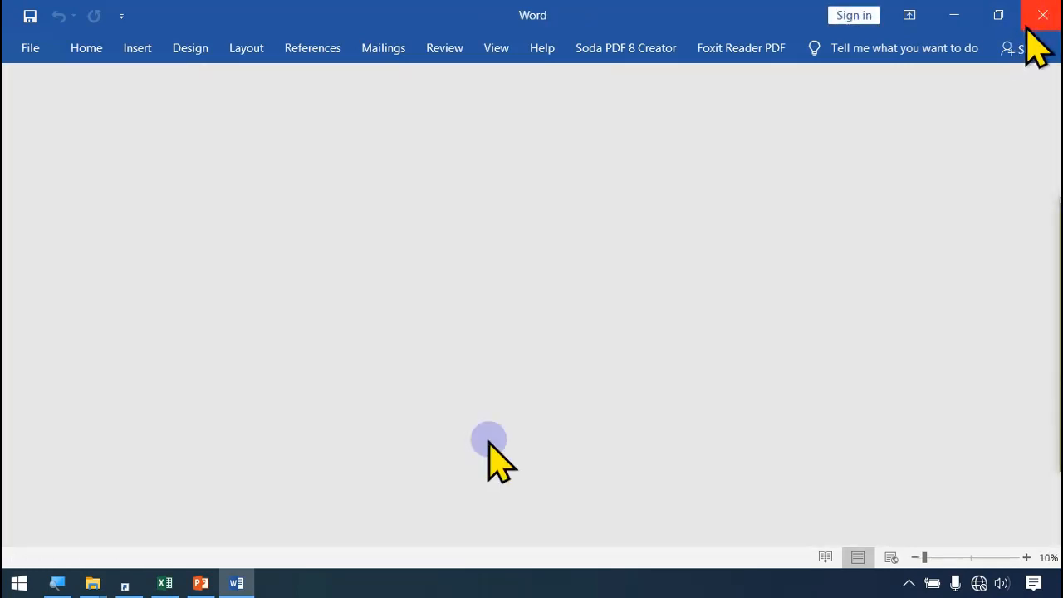
# Step: Insert a hyperlink in cell C3 to the second student's document in the Desktop's 7 CSEC folder, and widen column C to fit it
pyautogui.click(300, 282)
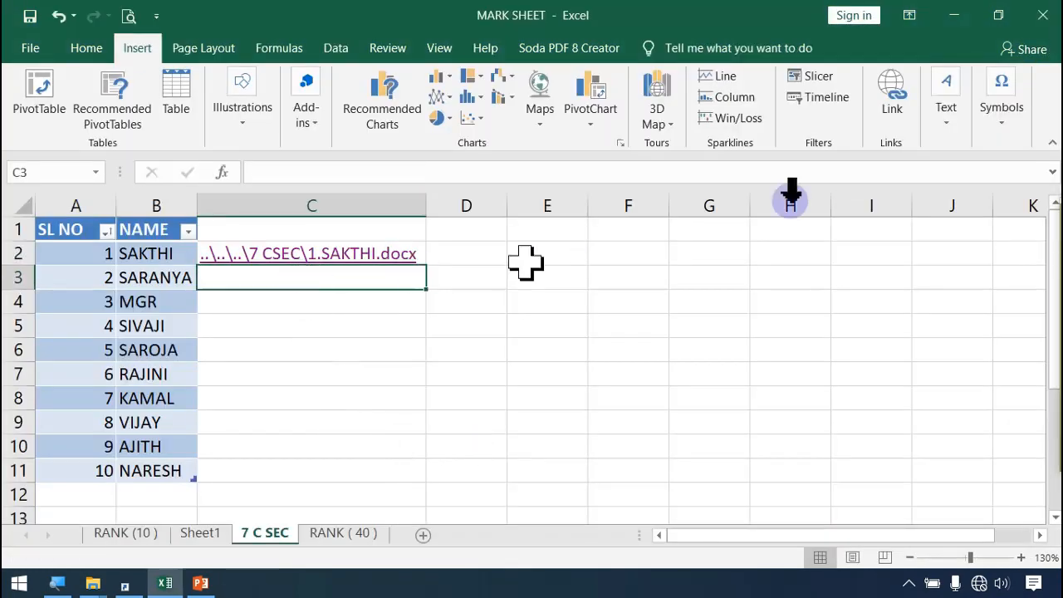
pyautogui.click(893, 102)
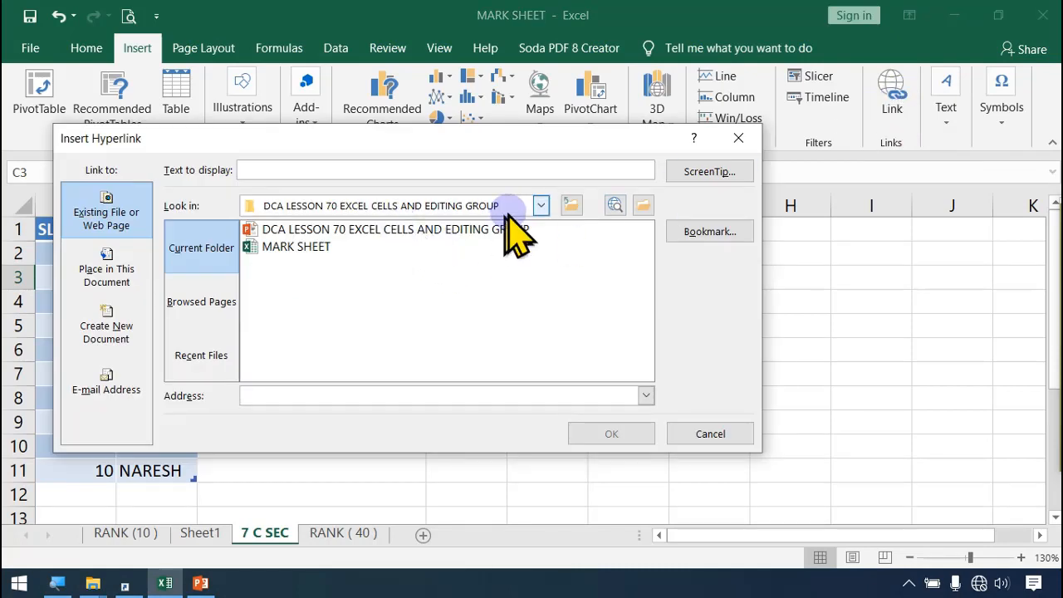
pyautogui.click(540, 205)
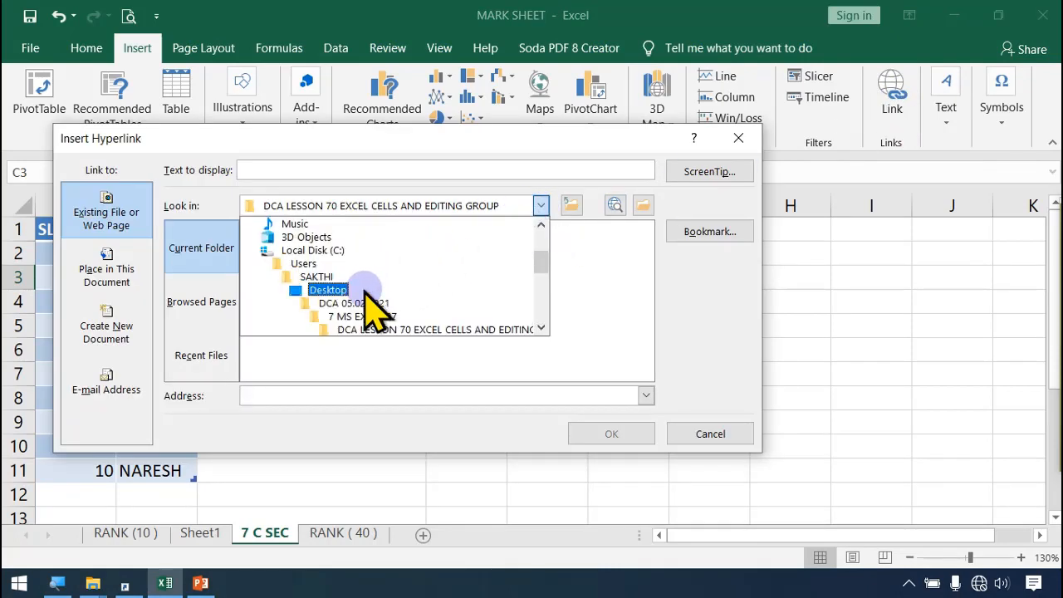
pyautogui.click(328, 290)
pyautogui.doubleClick(286, 230)
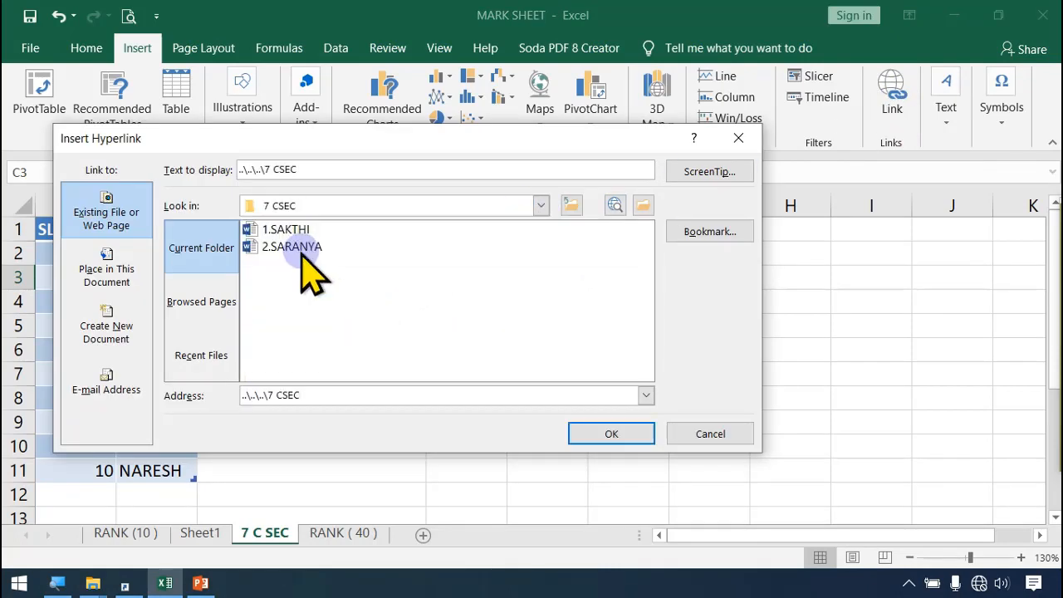
pyautogui.doubleClick(299, 246)
pyautogui.click(386, 374)
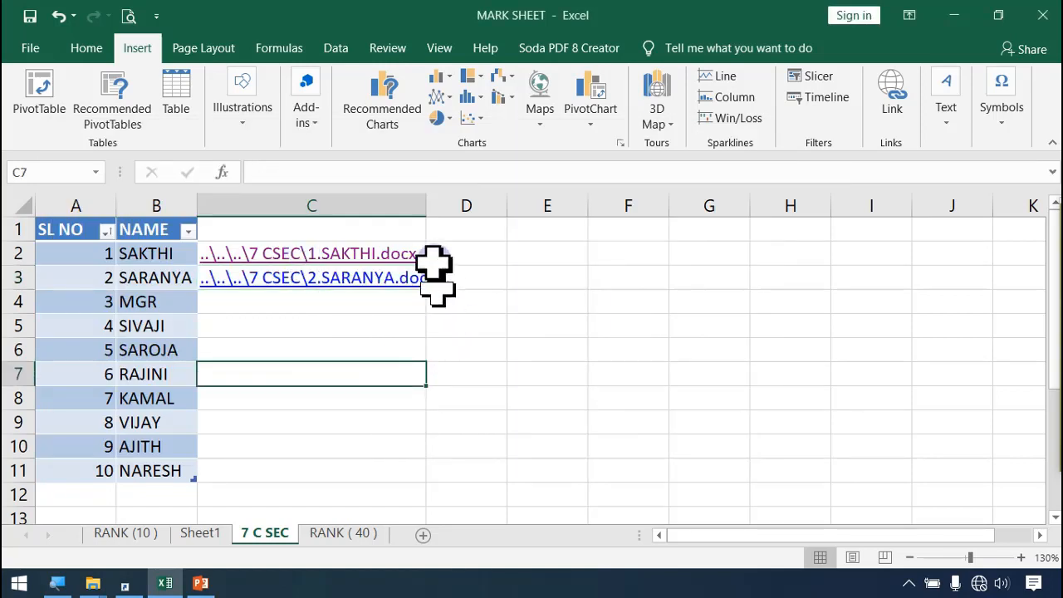
pyautogui.moveTo(429, 206); pyautogui.dragTo(454, 201)
pyautogui.moveTo(368, 414); pyautogui.dragTo(366, 407)
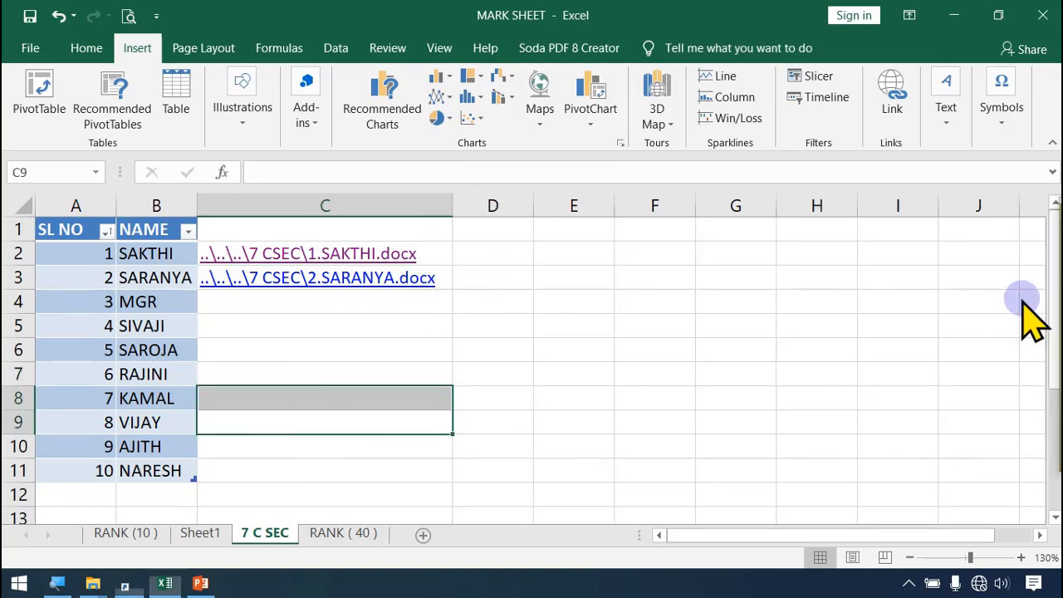
pyautogui.moveTo(1057, 292); pyautogui.dragTo(366, 88)
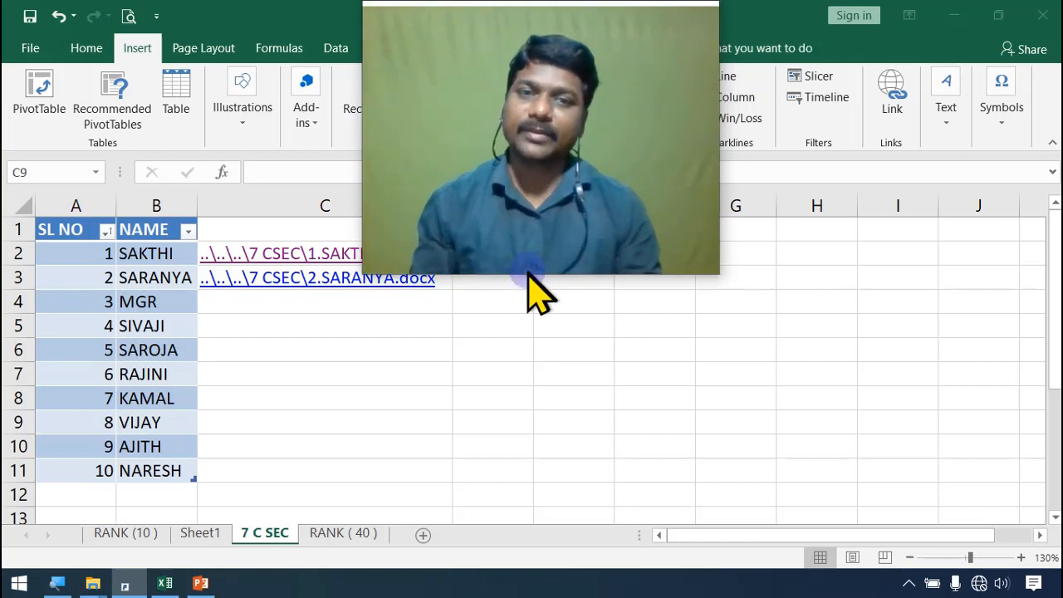
pyautogui.moveTo(529, 274); pyautogui.dragTo(522, 202)
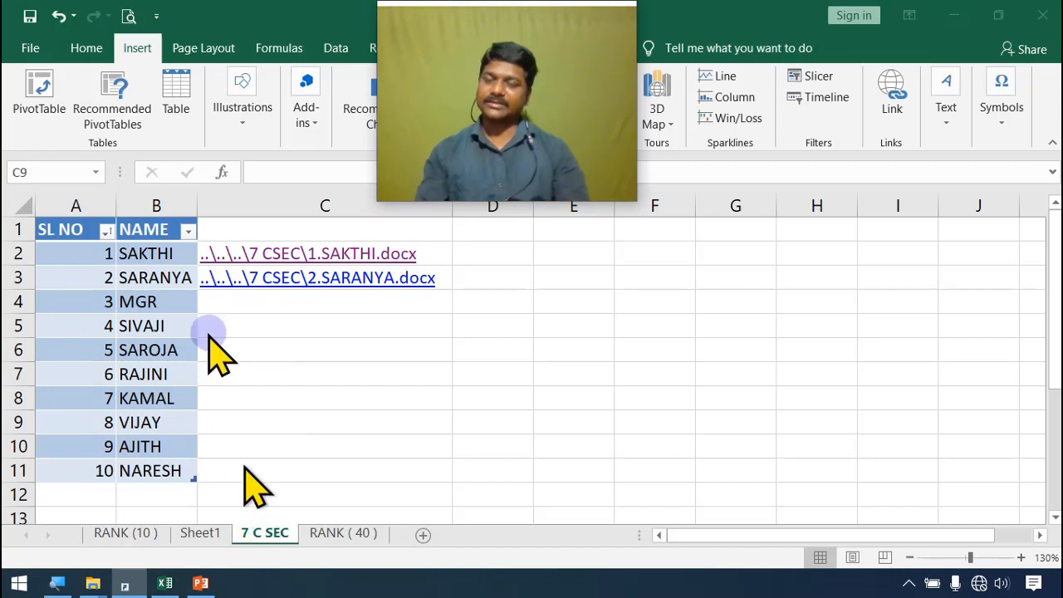
# Step: Follow the C2 hyperlink to review the first student's details in Word, and close the document
pyautogui.click(327, 257)
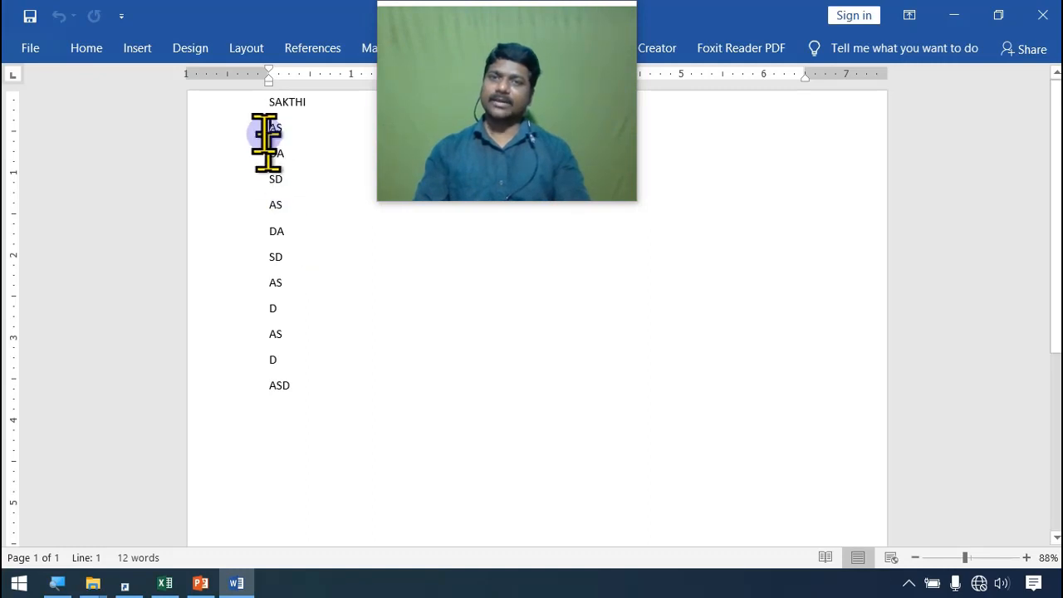
pyautogui.moveTo(266, 133); pyautogui.dragTo(324, 265)
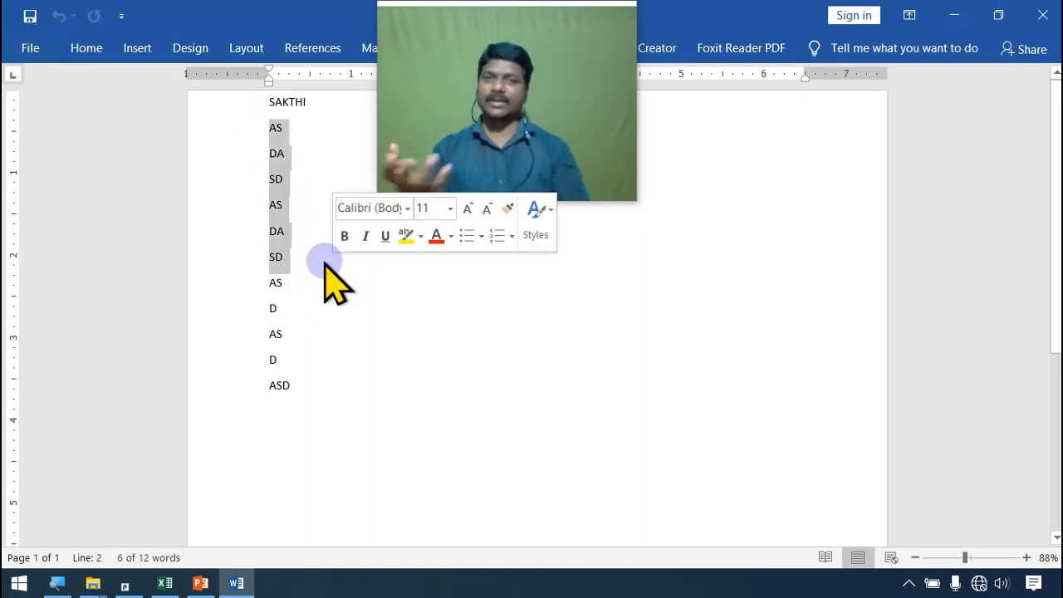
pyautogui.click(342, 141)
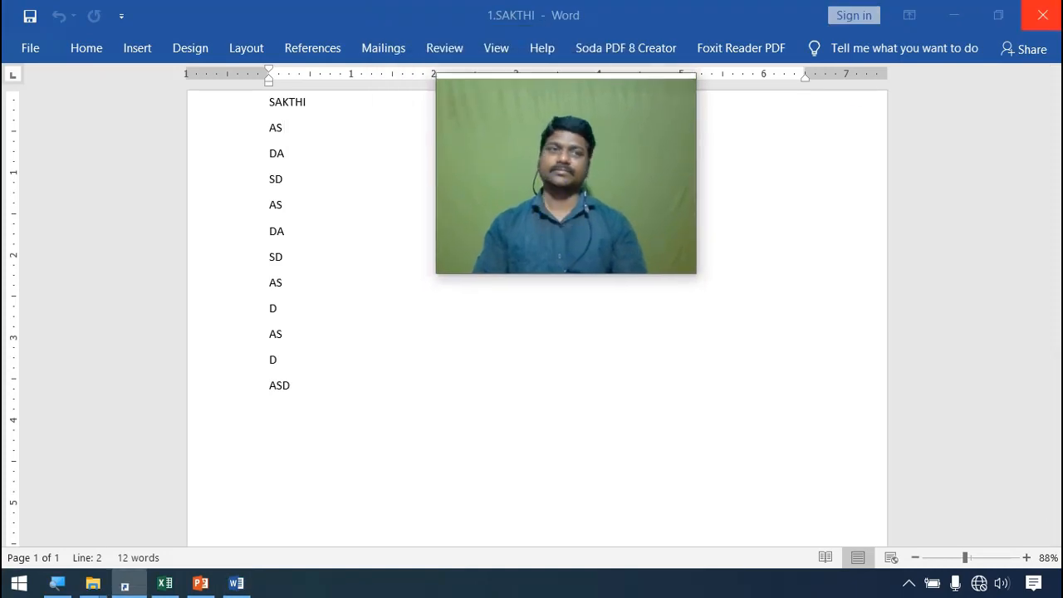
pyautogui.click(1042, 16)
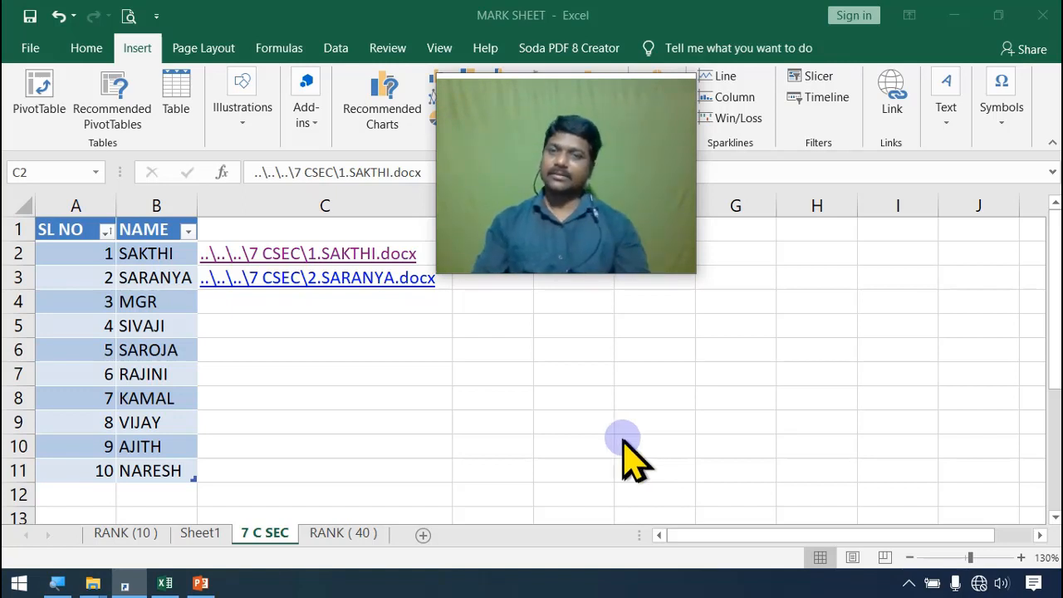
# Step: Insert a hyperlink in cell C4 to Desert.jpg in the Pictures folder, and test it by viewing and closing the picture
pyautogui.click(295, 303)
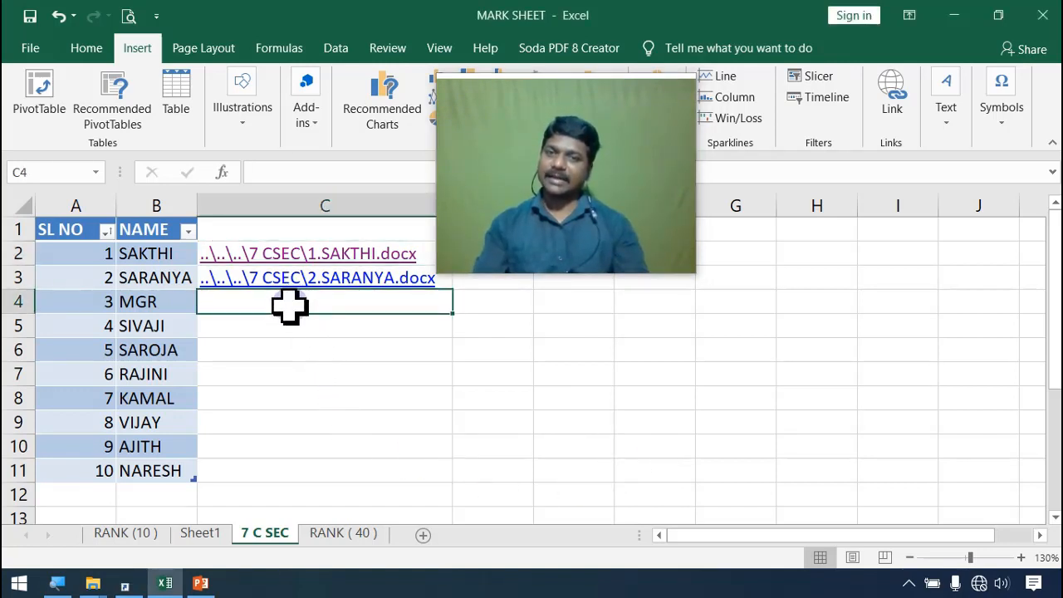
pyautogui.click(892, 98)
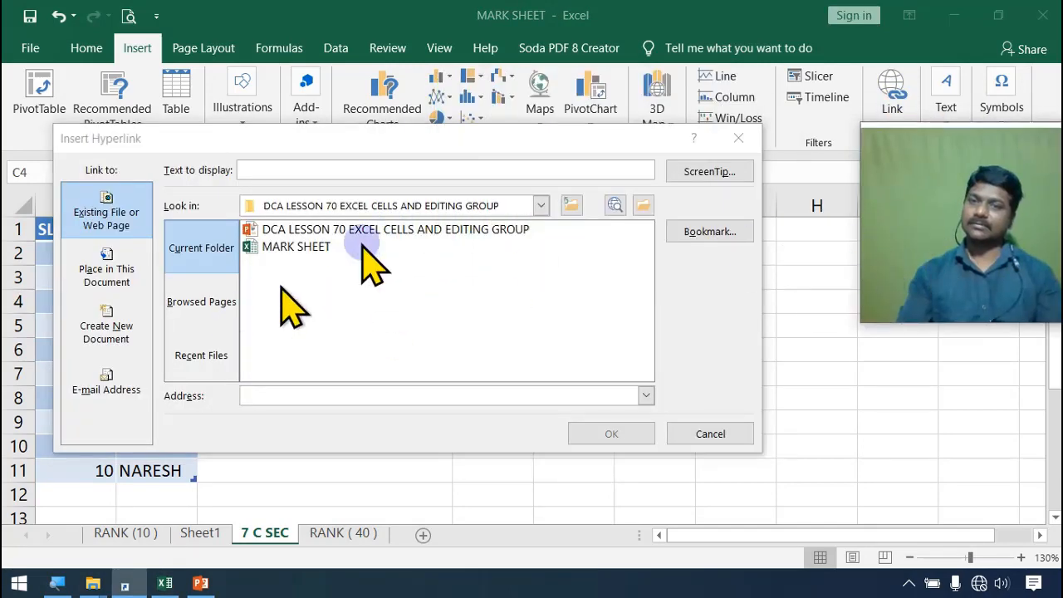
pyautogui.click(541, 206)
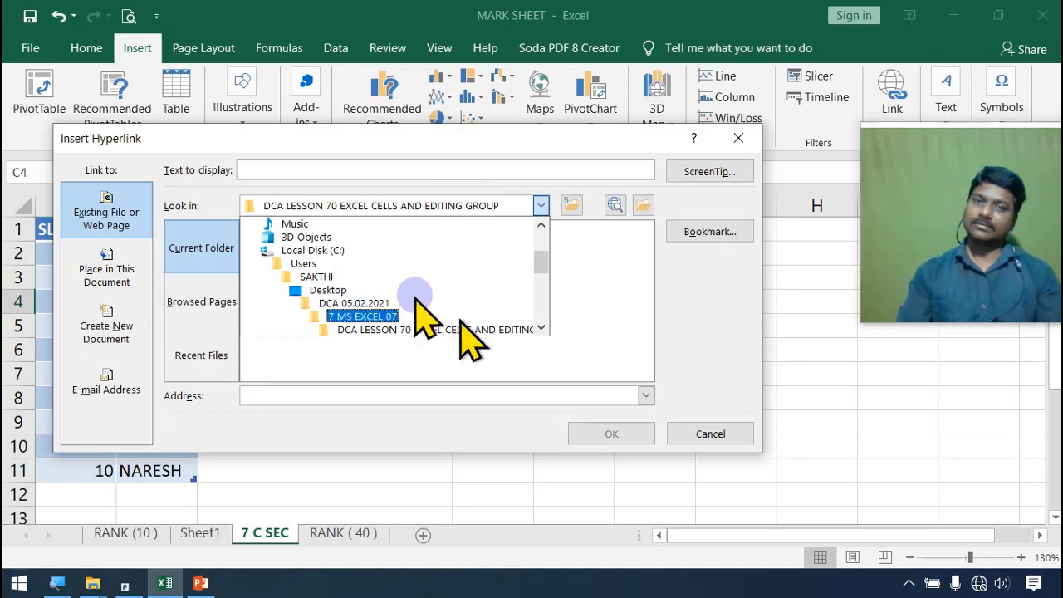
pyautogui.scroll(2, 345, 254)
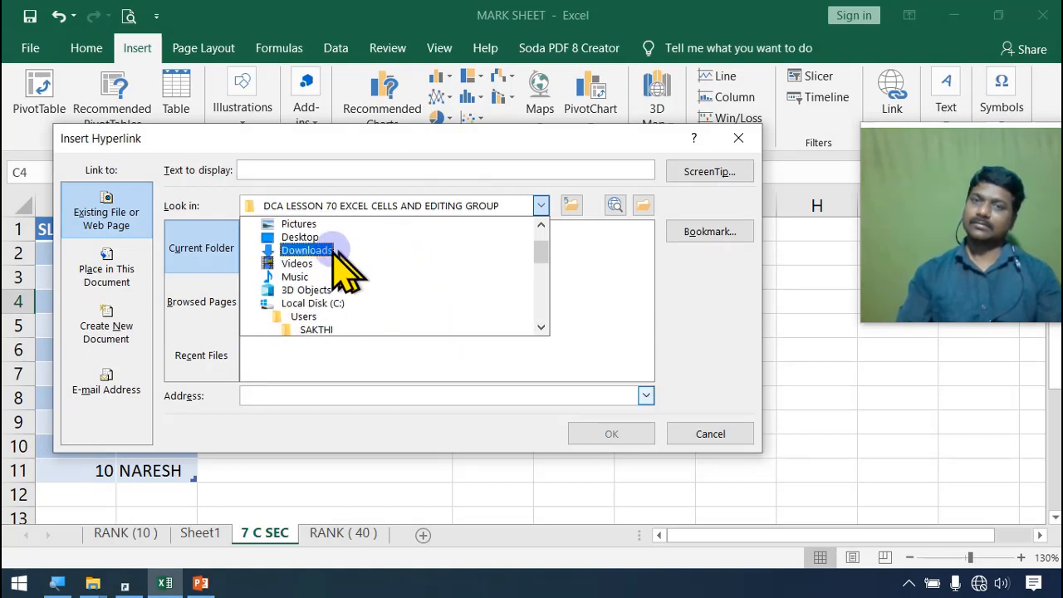
pyautogui.click(328, 224)
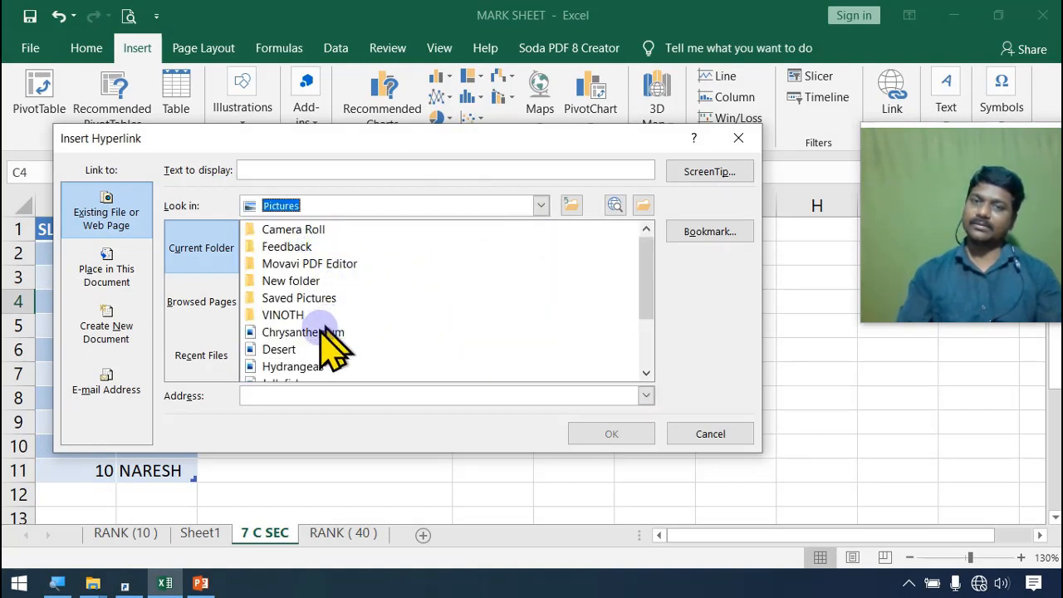
pyautogui.click(288, 350)
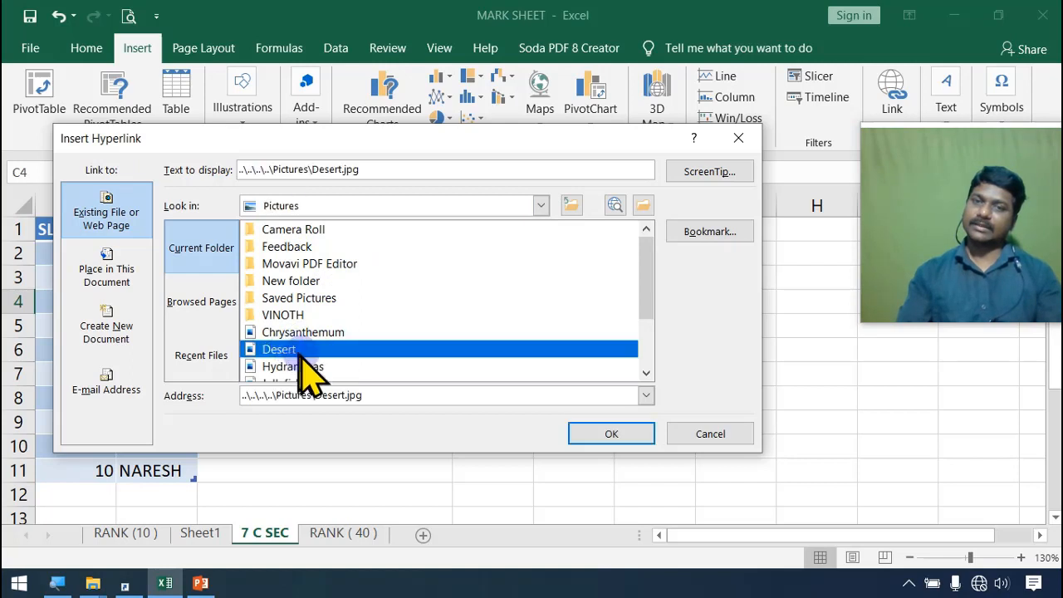
pyautogui.click(600, 435)
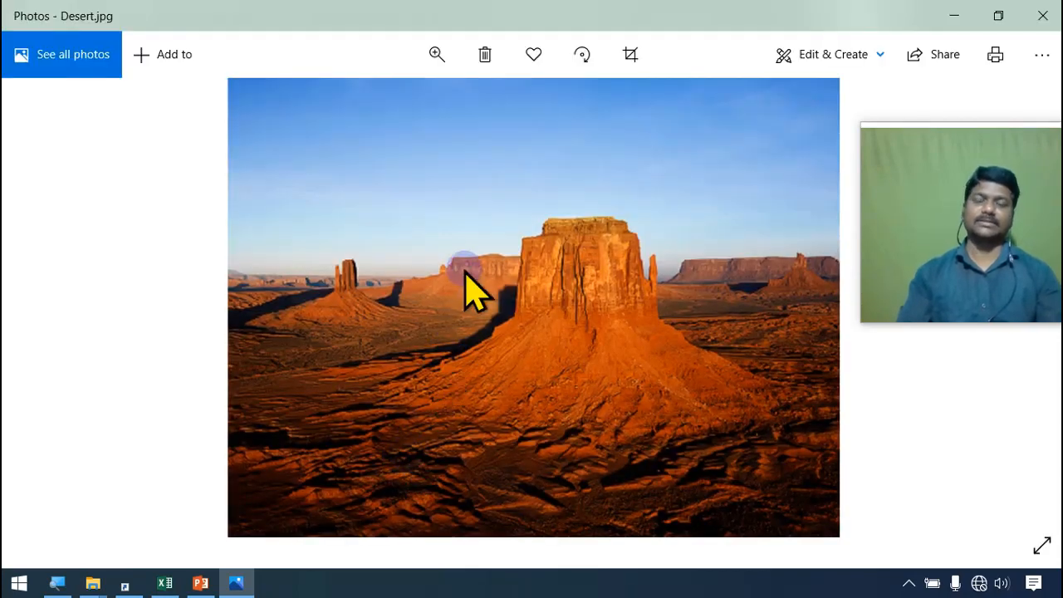
pyautogui.click(1041, 15)
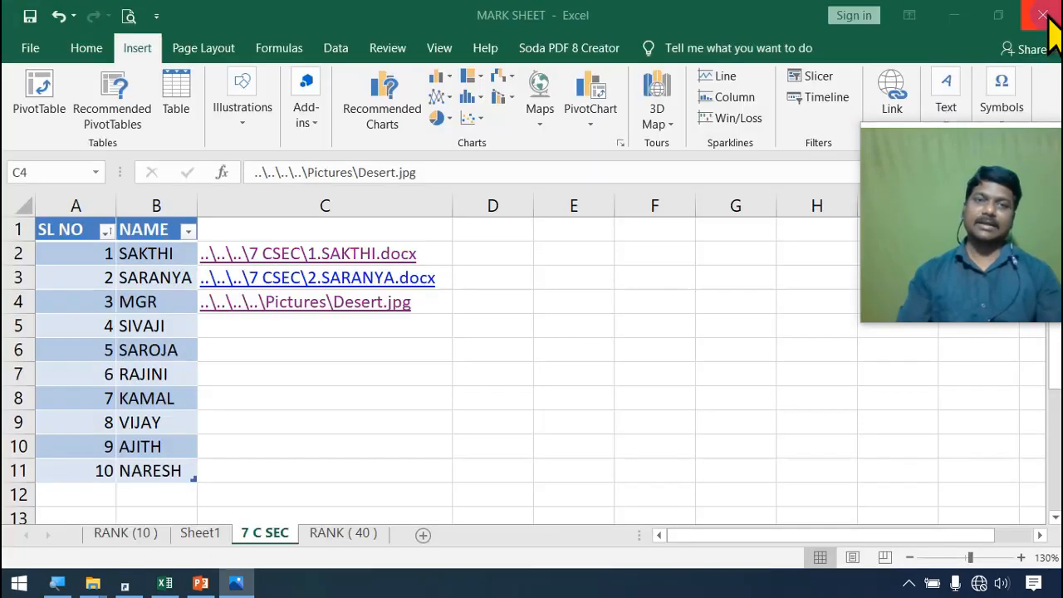
pyautogui.click(391, 398)
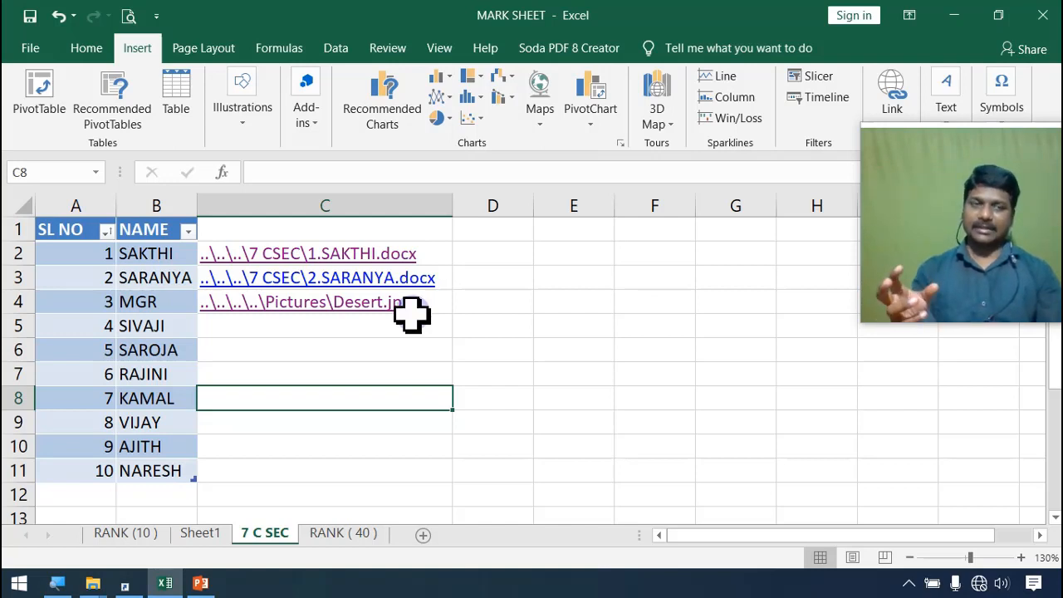
pyautogui.moveTo(965, 286); pyautogui.dragTo(485, 160)
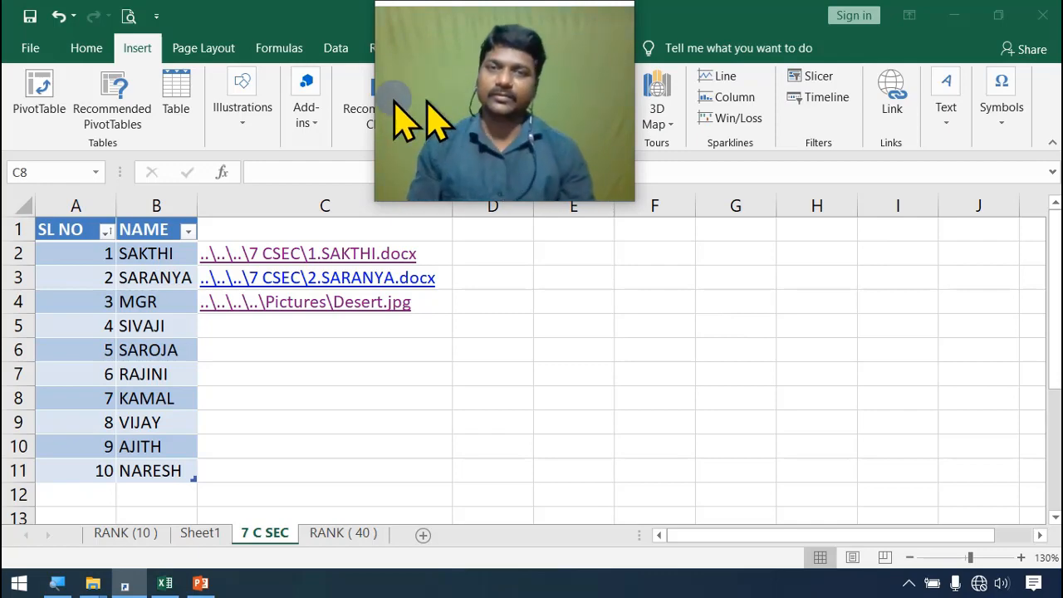
pyautogui.moveTo(396, 105); pyautogui.dragTo(371, 120)
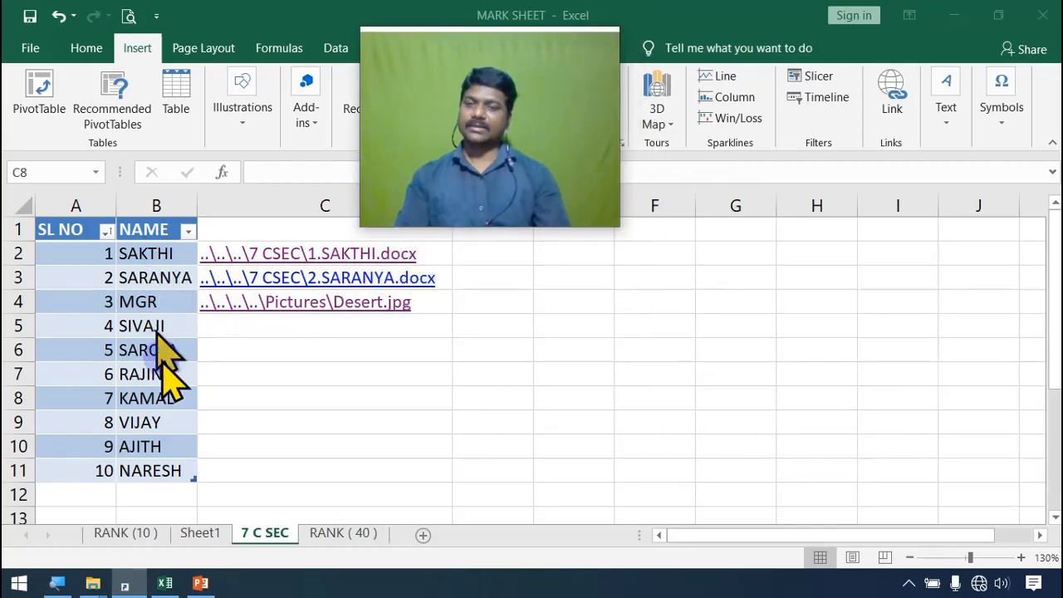
pyautogui.moveTo(379, 135); pyautogui.dragTo(771, 367)
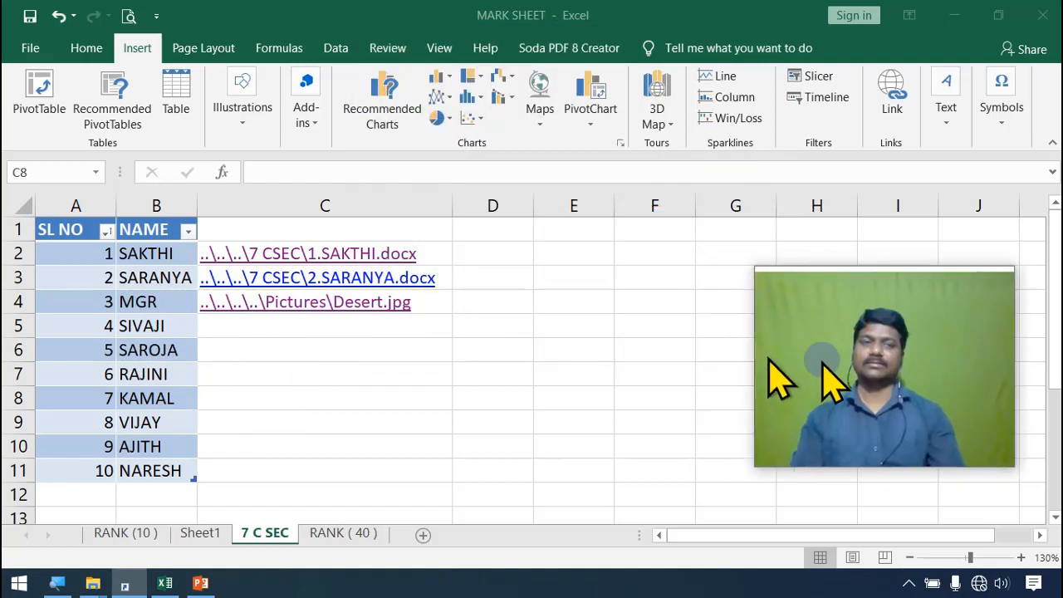
# Step: Examine the text insertion options and the gallery of WordArt styles without inserting anything
pyautogui.moveTo(835, 382); pyautogui.dragTo(1062, 379)
pyautogui.click(955, 143)
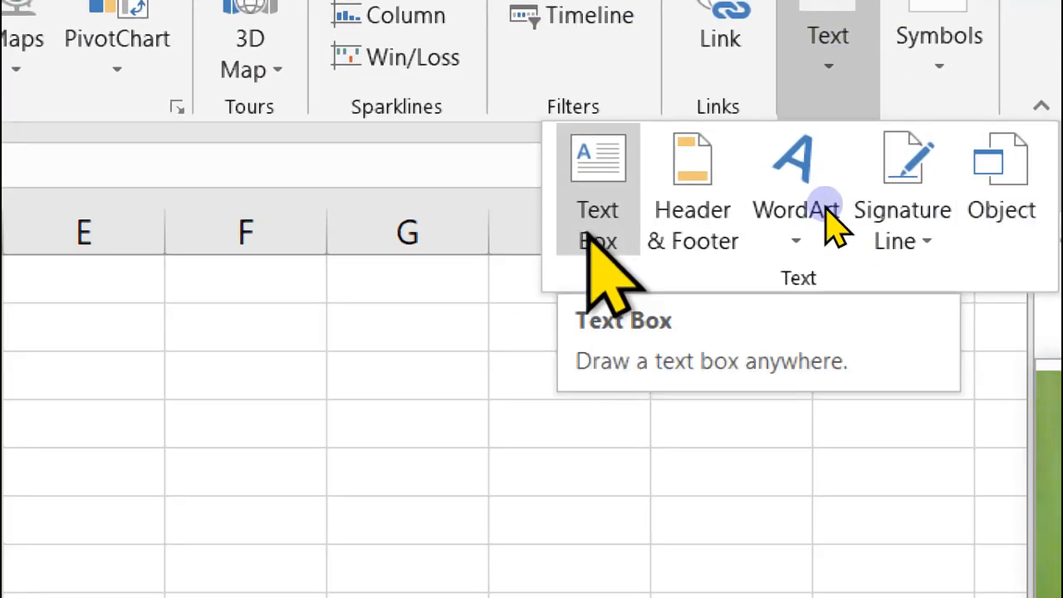
pyautogui.click(784, 245)
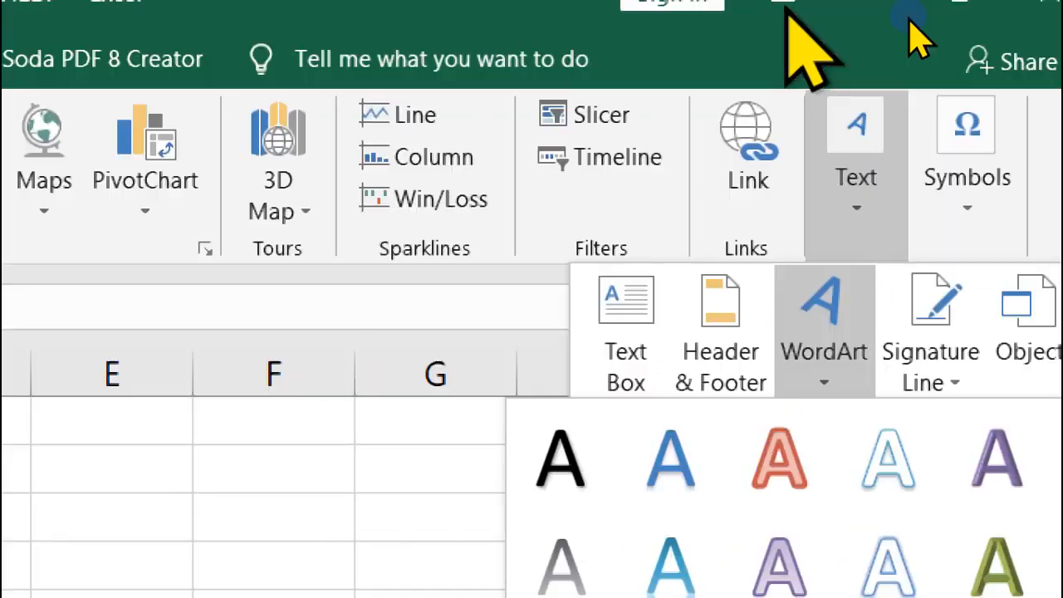
pyautogui.click(857, 205)
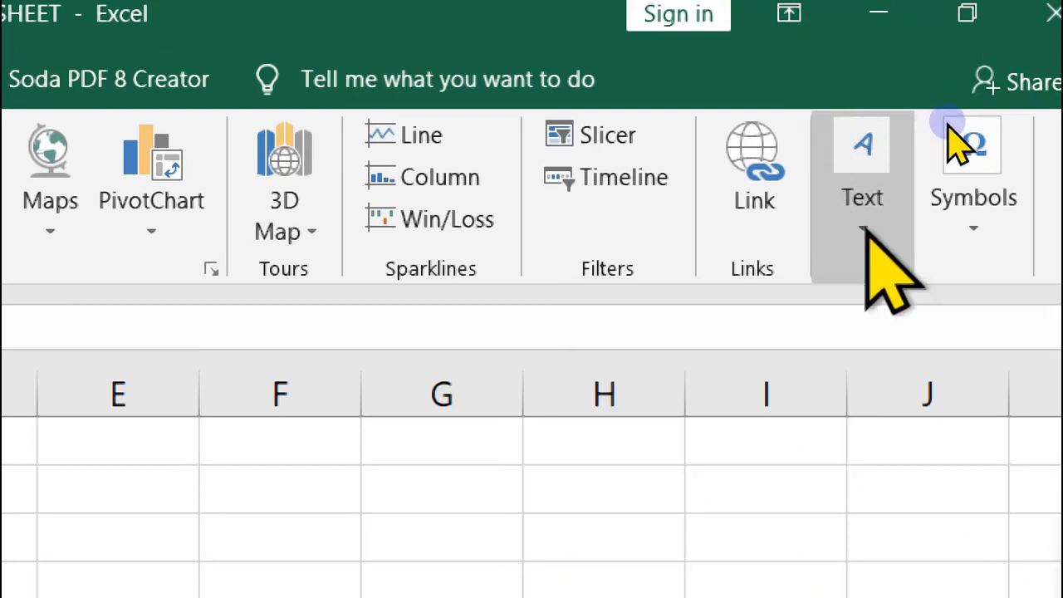
# Step: Browse the built-in equations and the Symbol dialog's characters, and cancel without inserting a symbol
pyautogui.click(1011, 147)
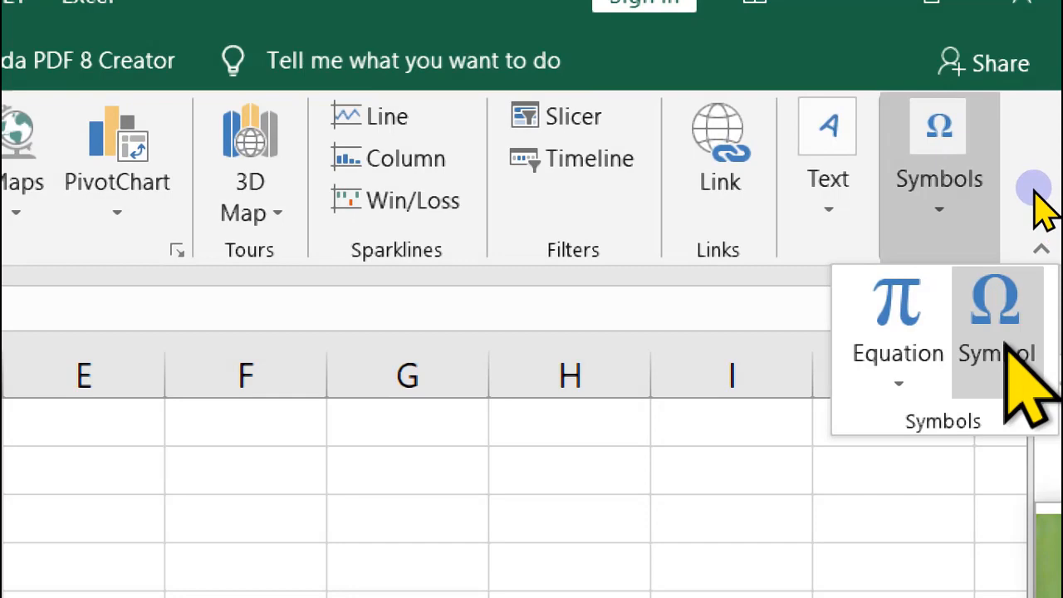
pyautogui.click(895, 378)
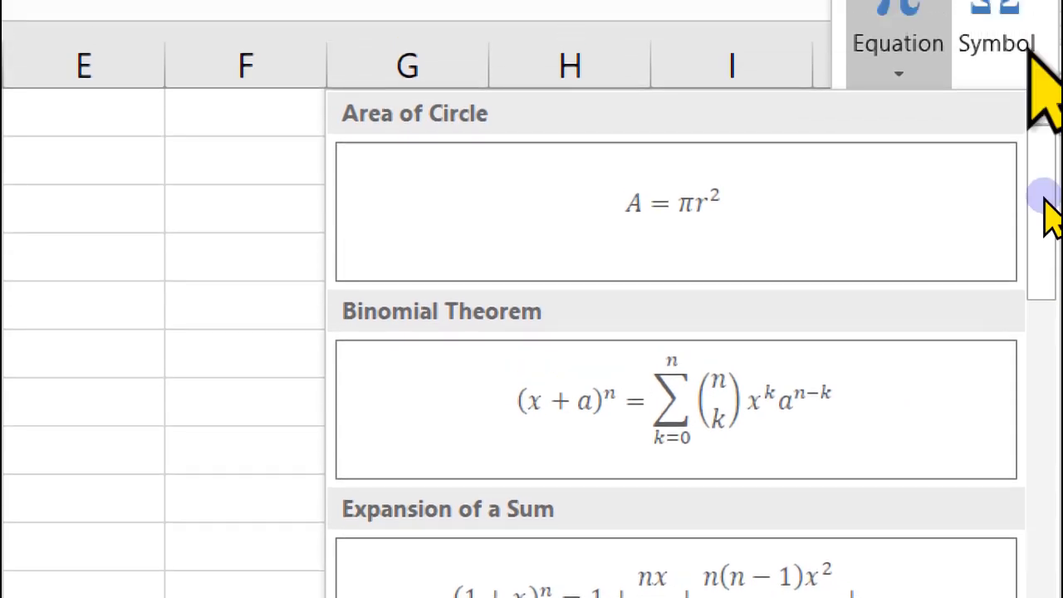
pyautogui.click(1028, 51)
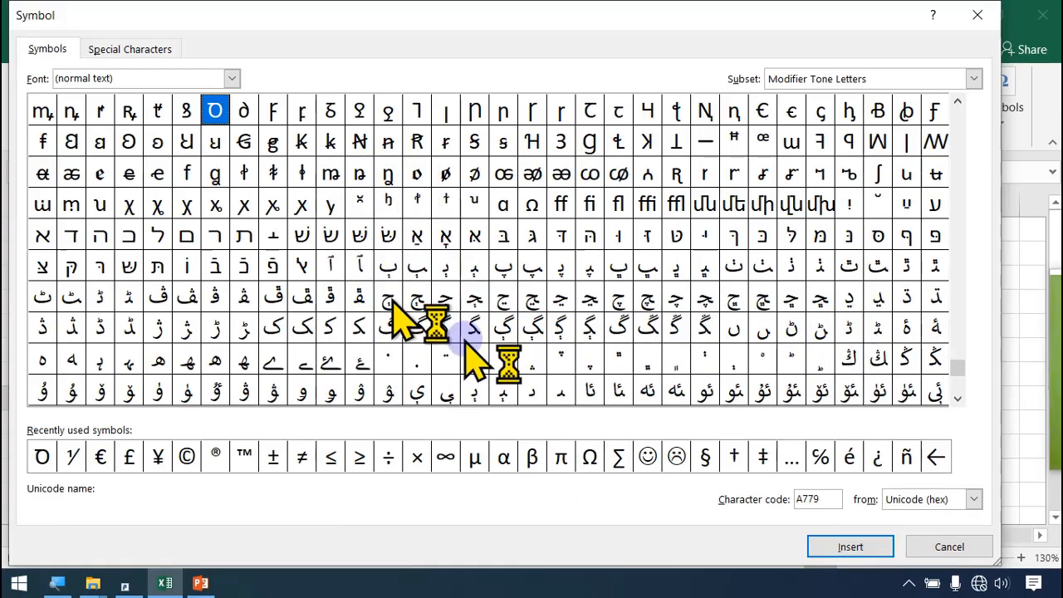
pyautogui.click(946, 548)
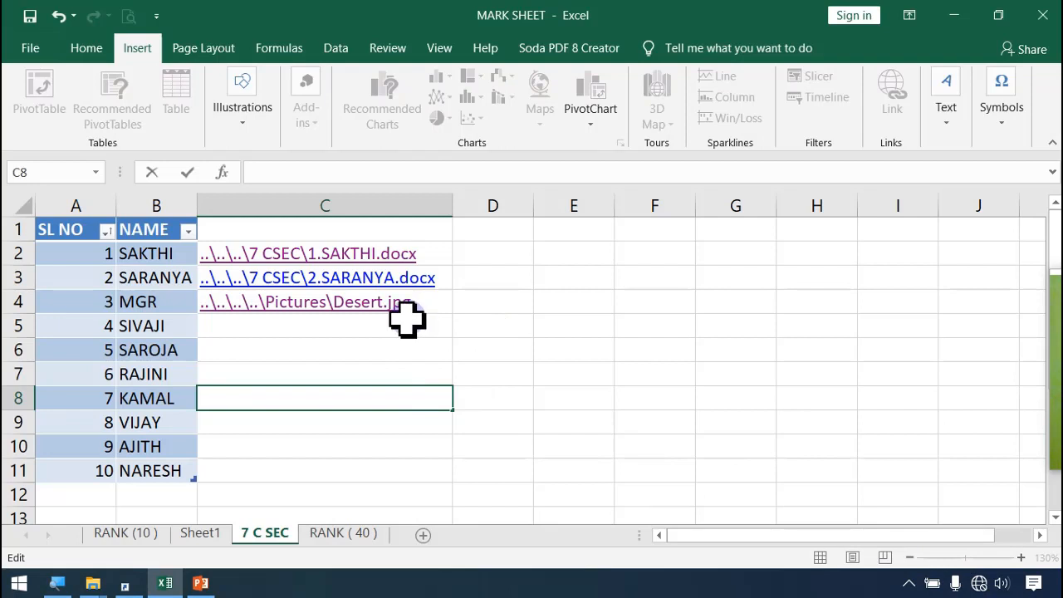
pyautogui.moveTo(1056, 355); pyautogui.dragTo(409, 101)
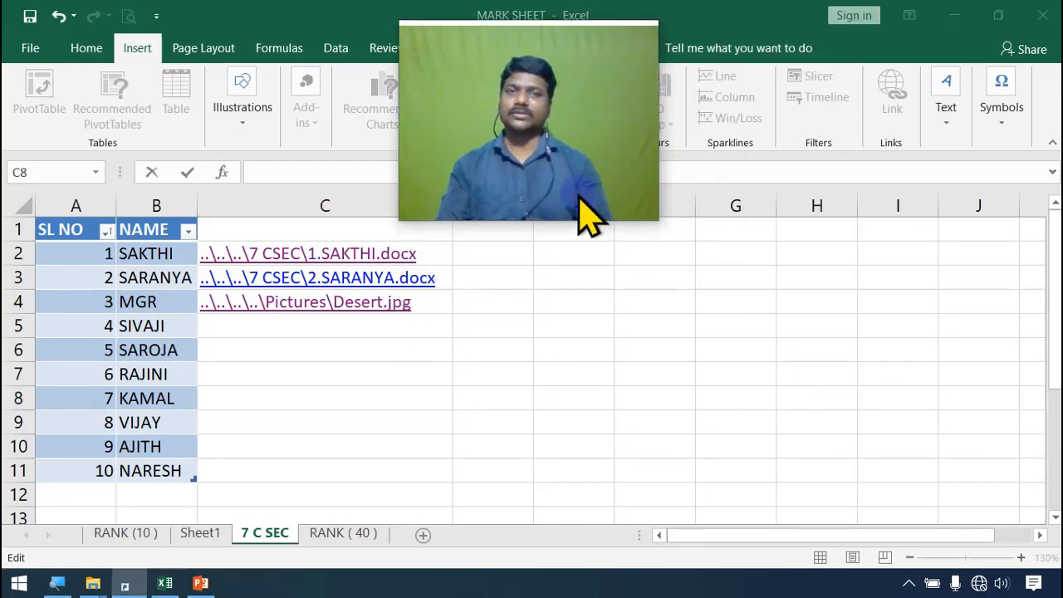
pyautogui.moveTo(578, 198); pyautogui.dragTo(568, 178)
pyautogui.click(645, 286)
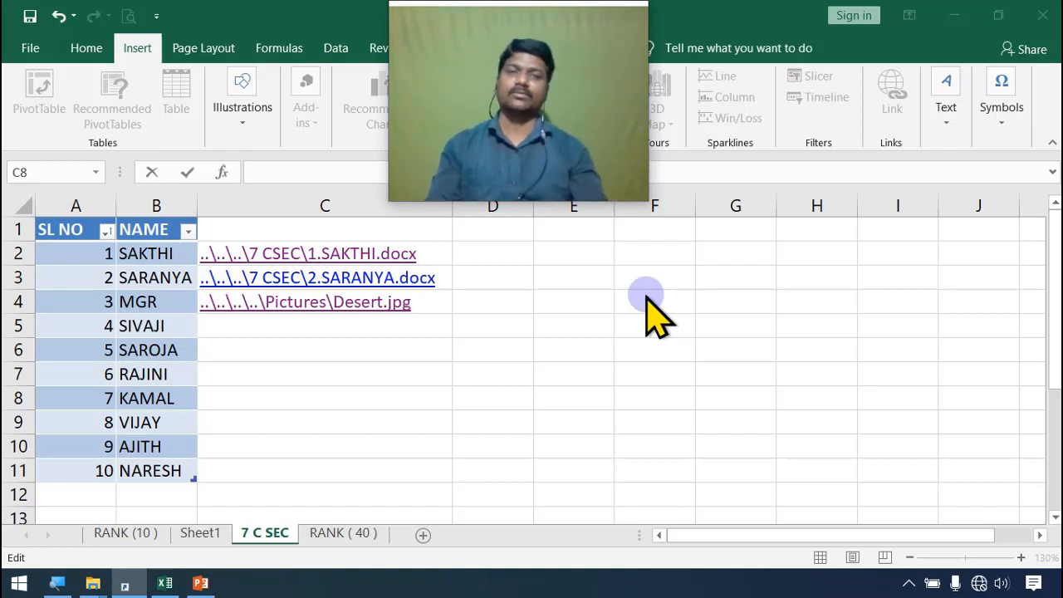
pyautogui.moveTo(430, 107); pyautogui.dragTo(991, 313)
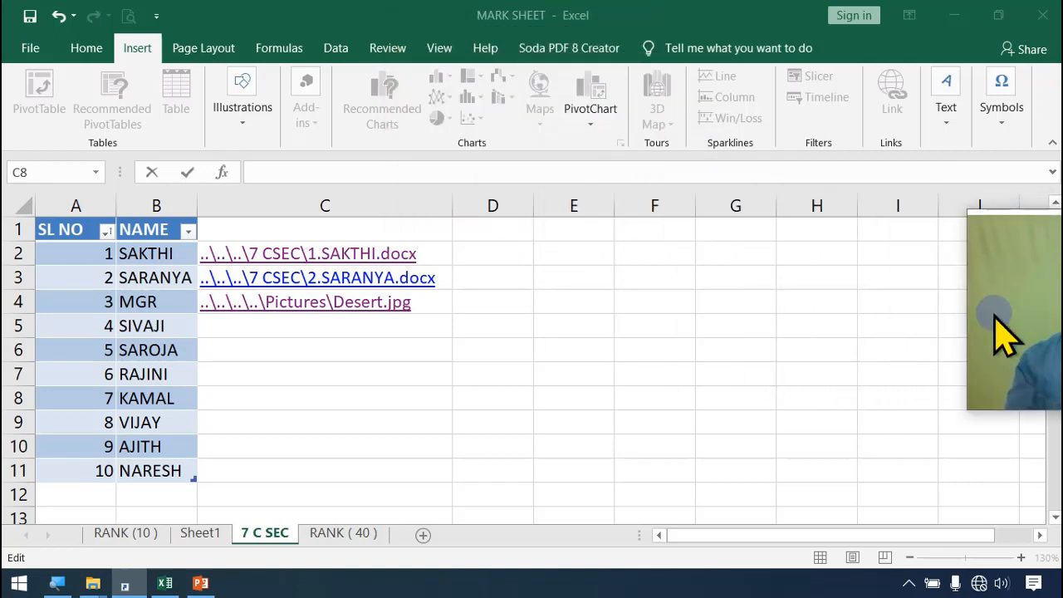
# Step: Review the illustration, text and symbol insertion options once more, and leave cell editing by selecting cell D6
pyautogui.click(237, 123)
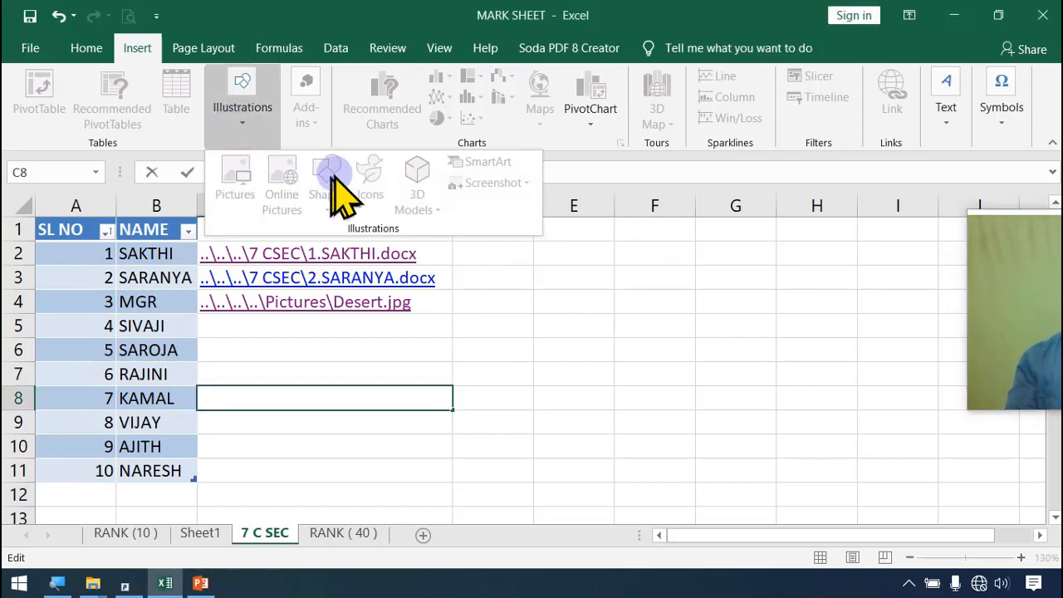
pyautogui.click(468, 97)
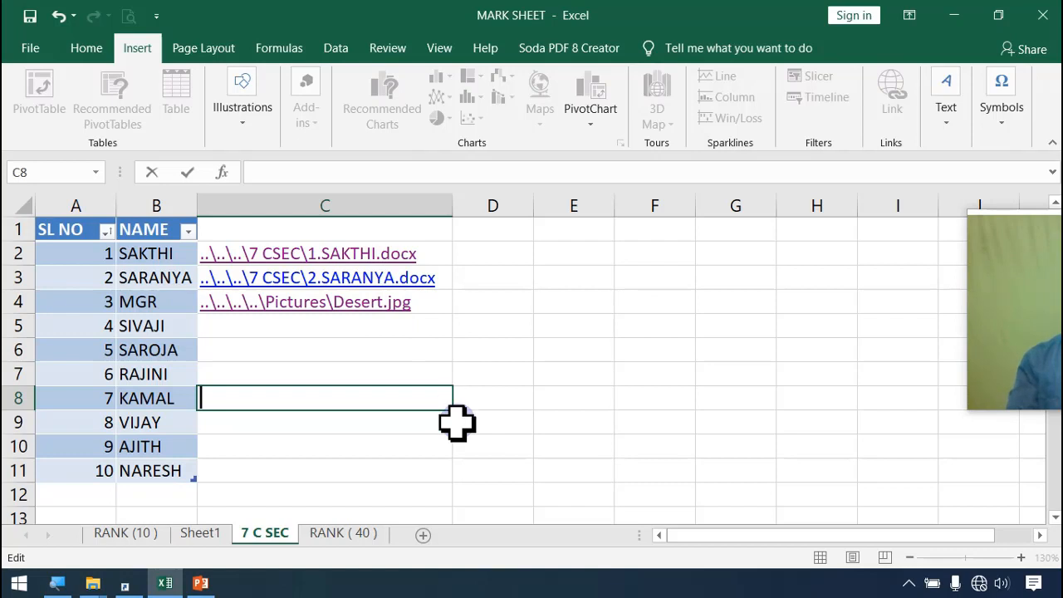
pyautogui.click(946, 123)
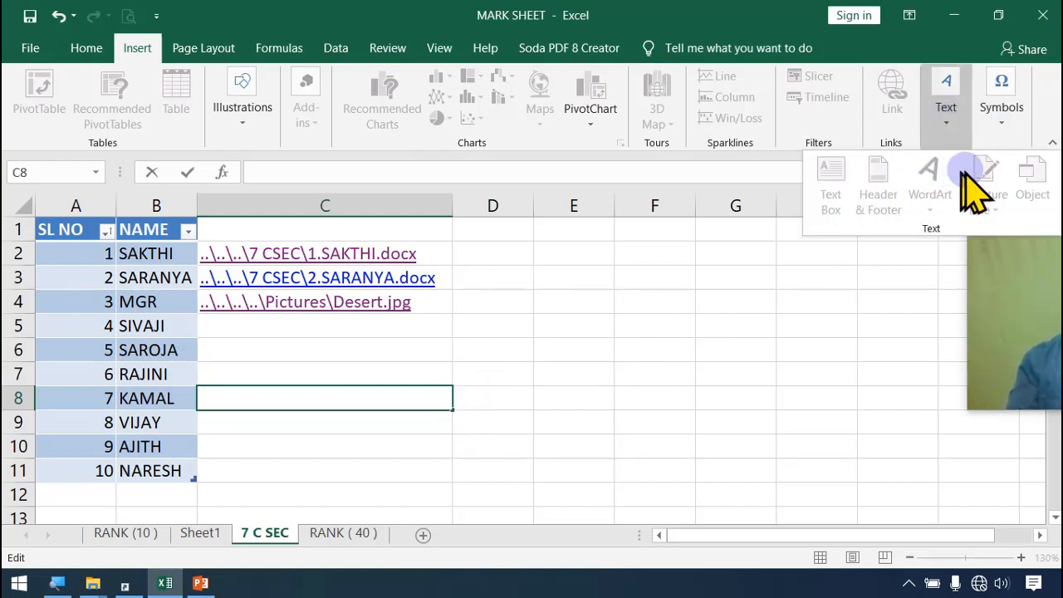
pyautogui.click(1002, 125)
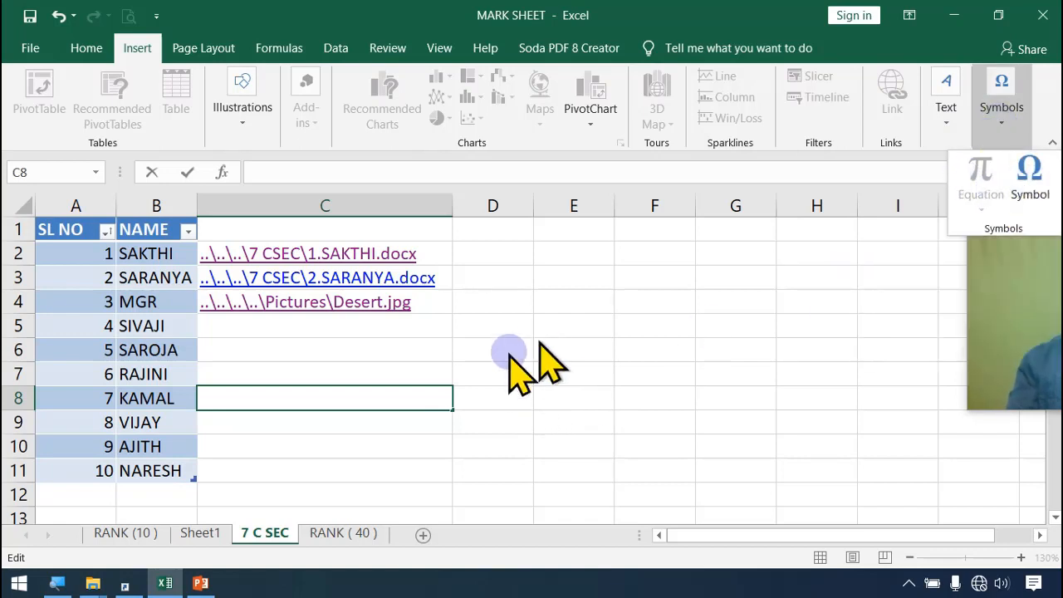
pyautogui.click(481, 360)
pyautogui.click(495, 358)
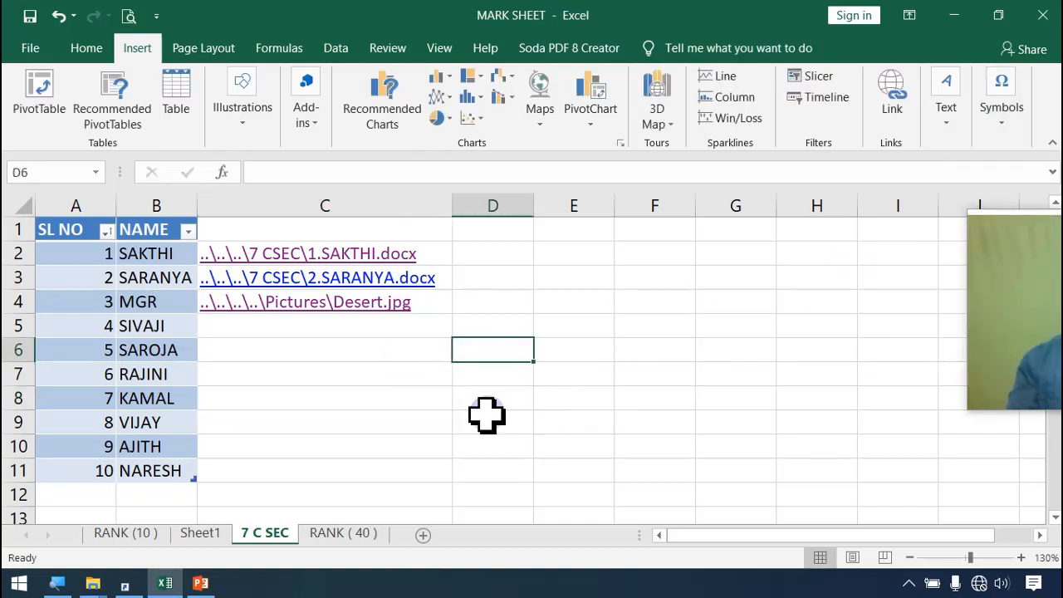
# Step: Display the page layout commands for the 7 C SEC sheet
pyautogui.click(213, 48)
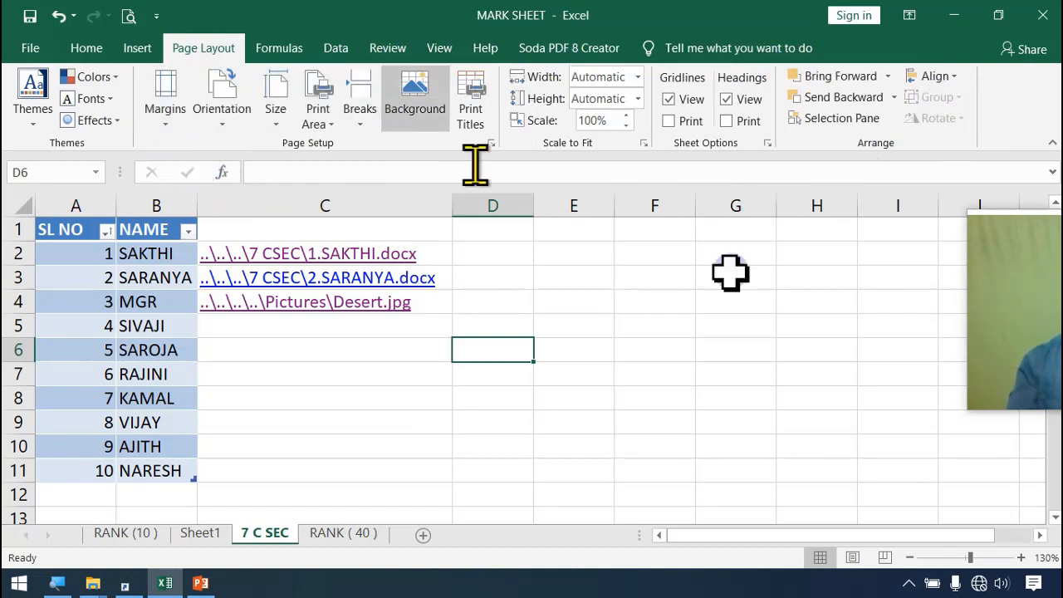
pyautogui.moveTo(1038, 333); pyautogui.dragTo(465, 137)
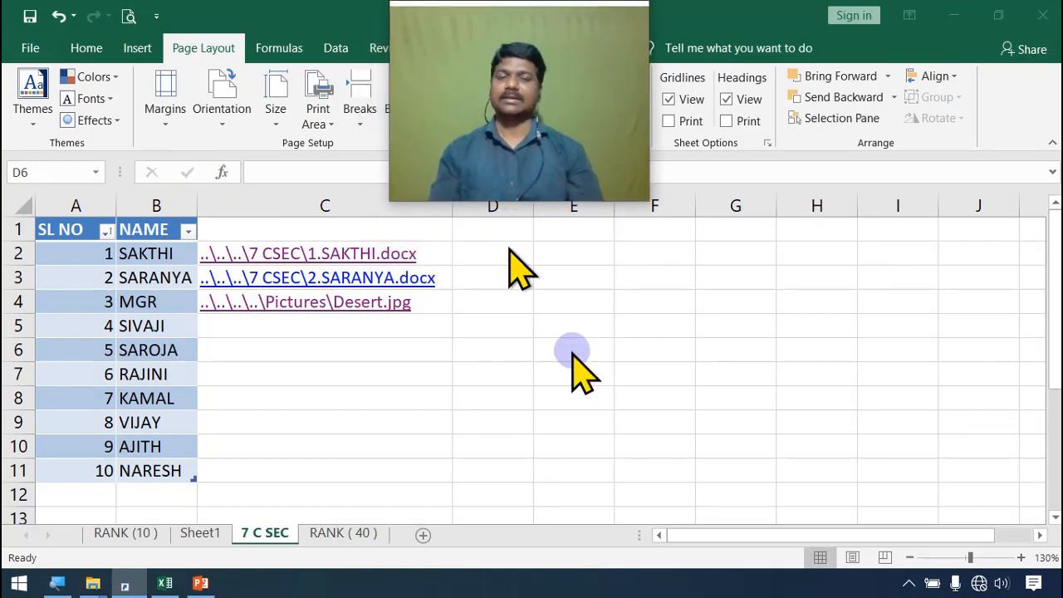